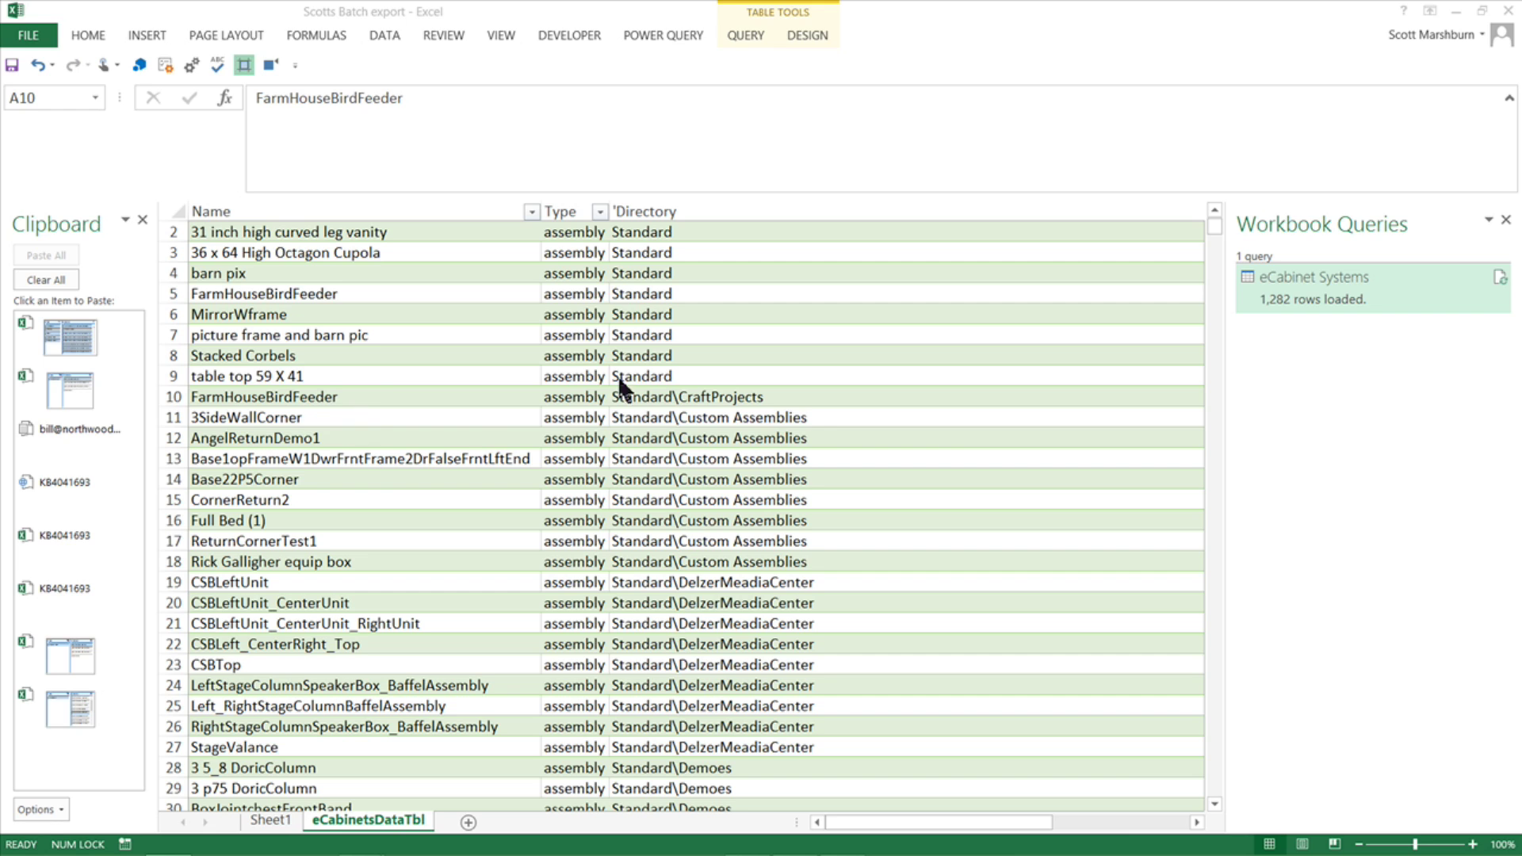
Create a PivotTable from the eCabinet_Systems table on a new worksheet.
{"action": "left_click", "coordinate": [264, 398]}
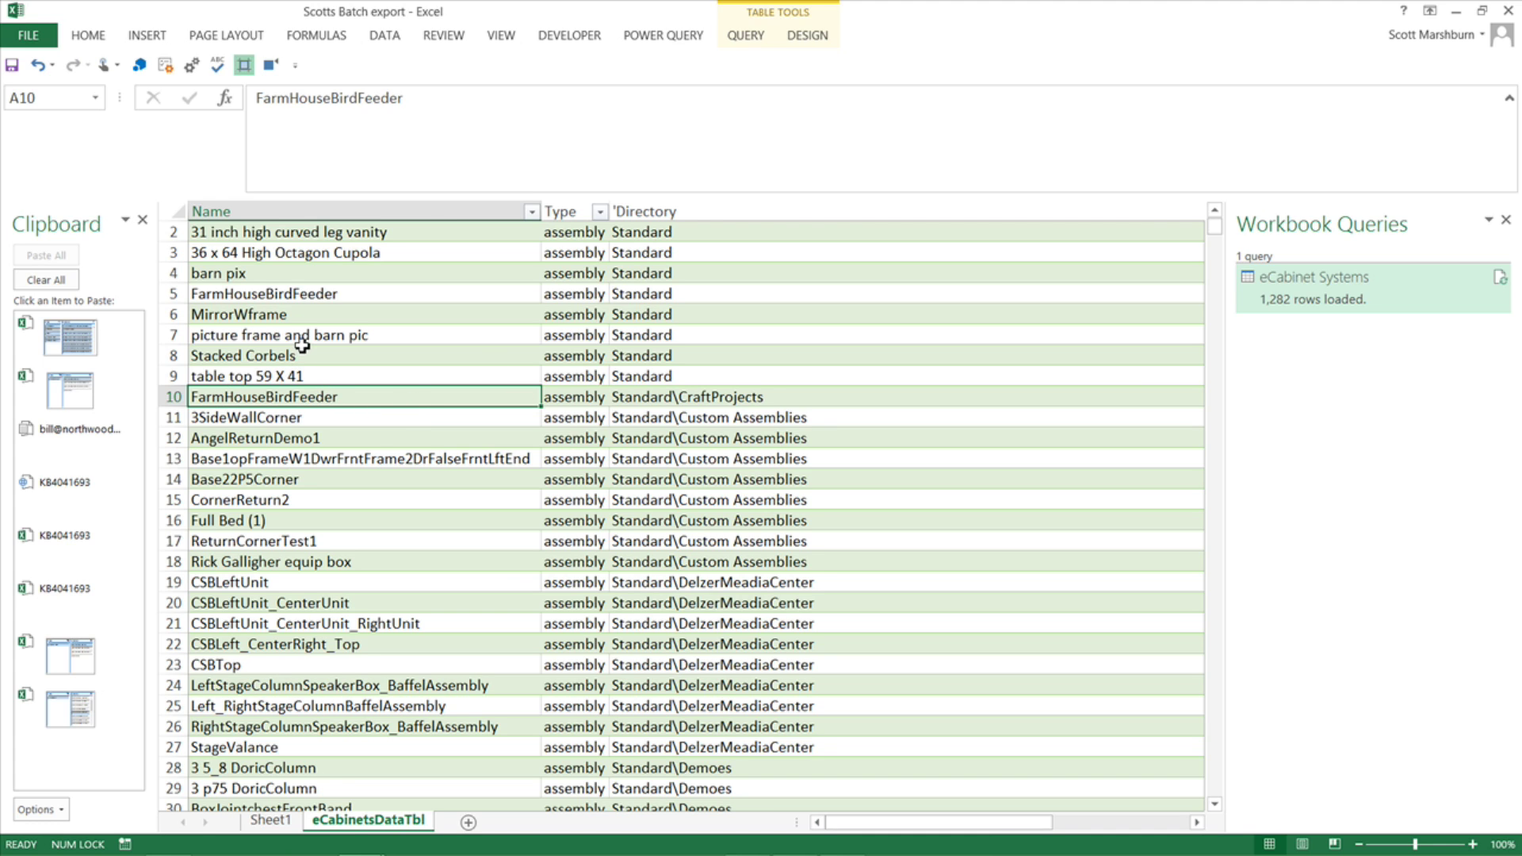
{"action": "left_click", "coordinate": [149, 31]}
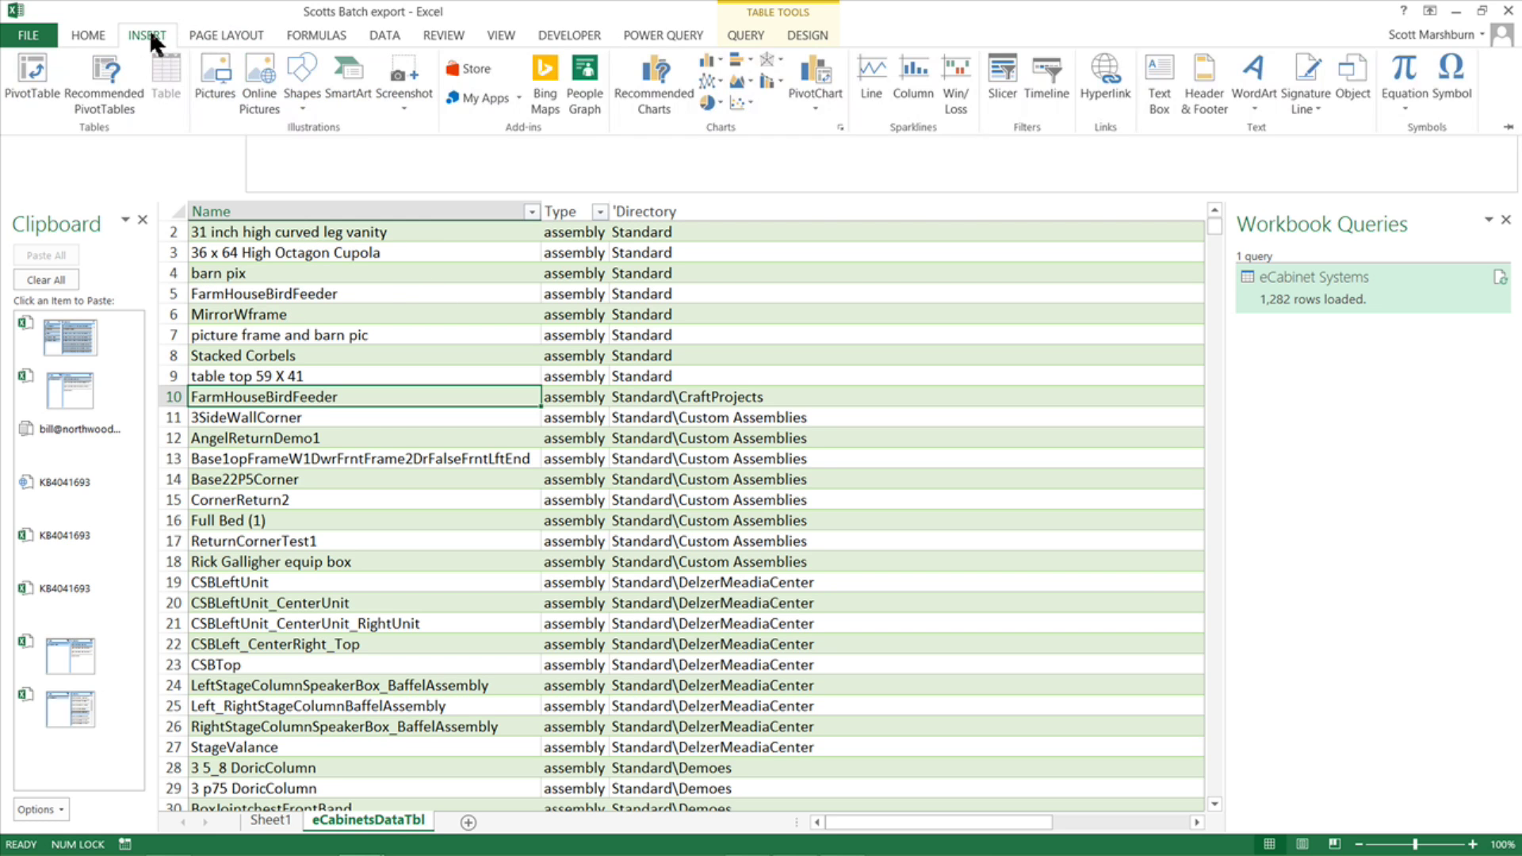
{"action": "left_click", "coordinate": [33, 79]}
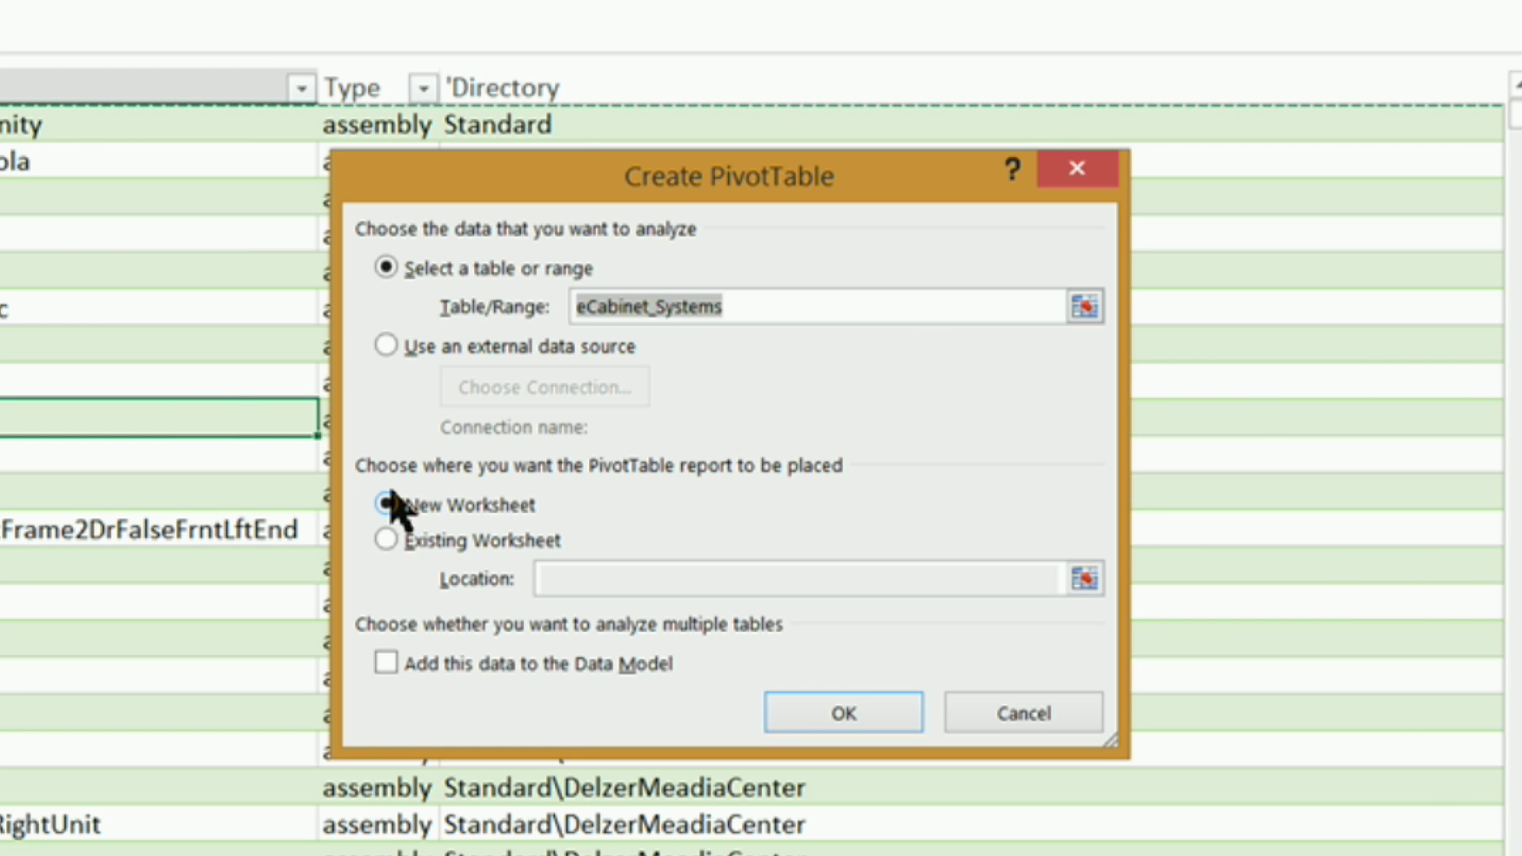
{"action": "left_click", "coordinate": [865, 720]}
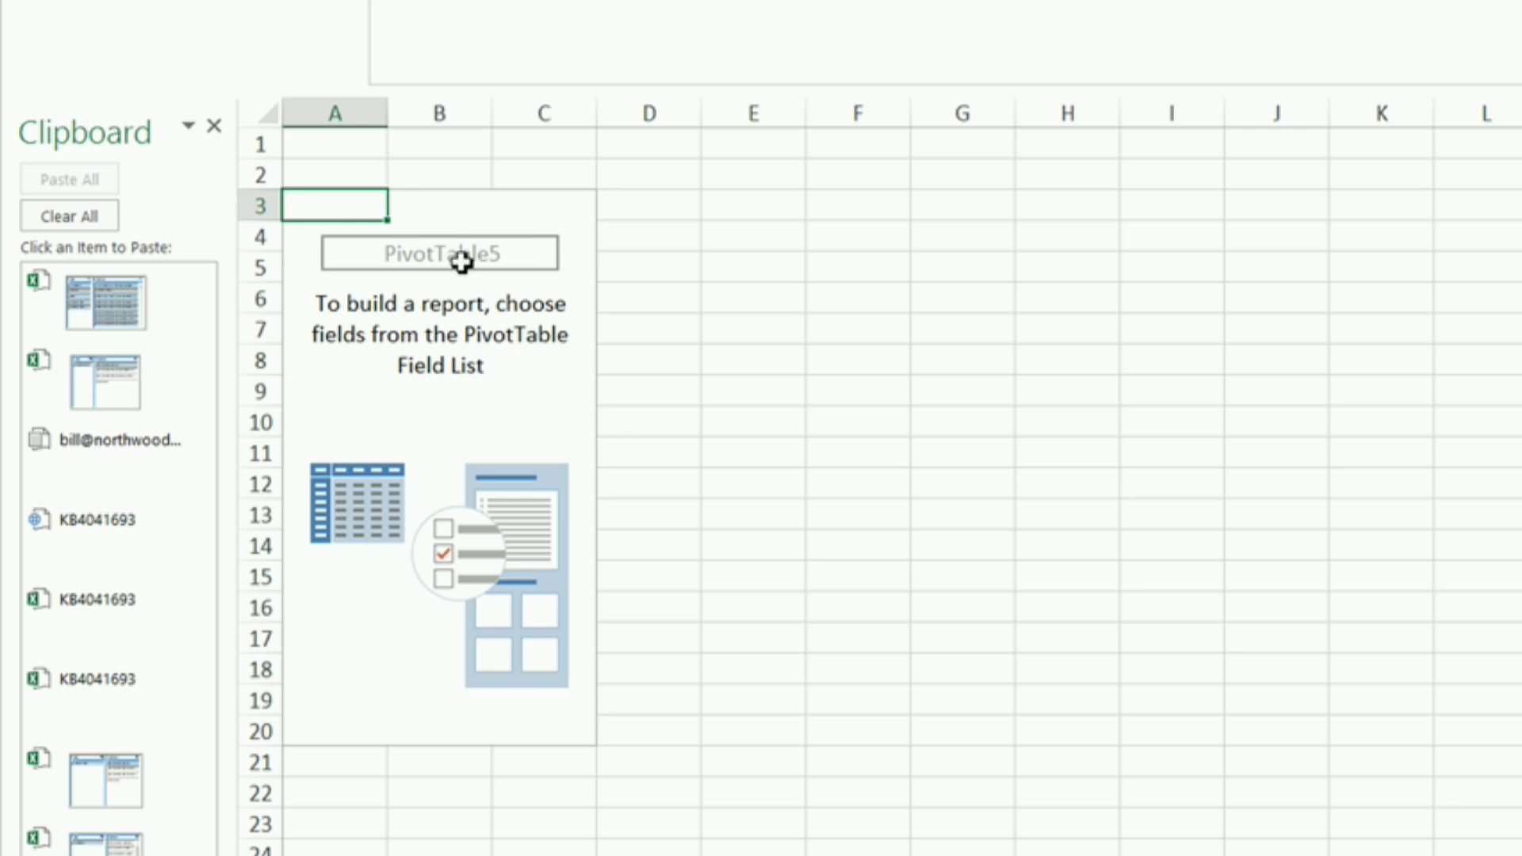
Rename the new PivotTable as eCabinetsDataPt in its PivotTable options.
{"action": "right_click", "coordinate": [380, 257]}
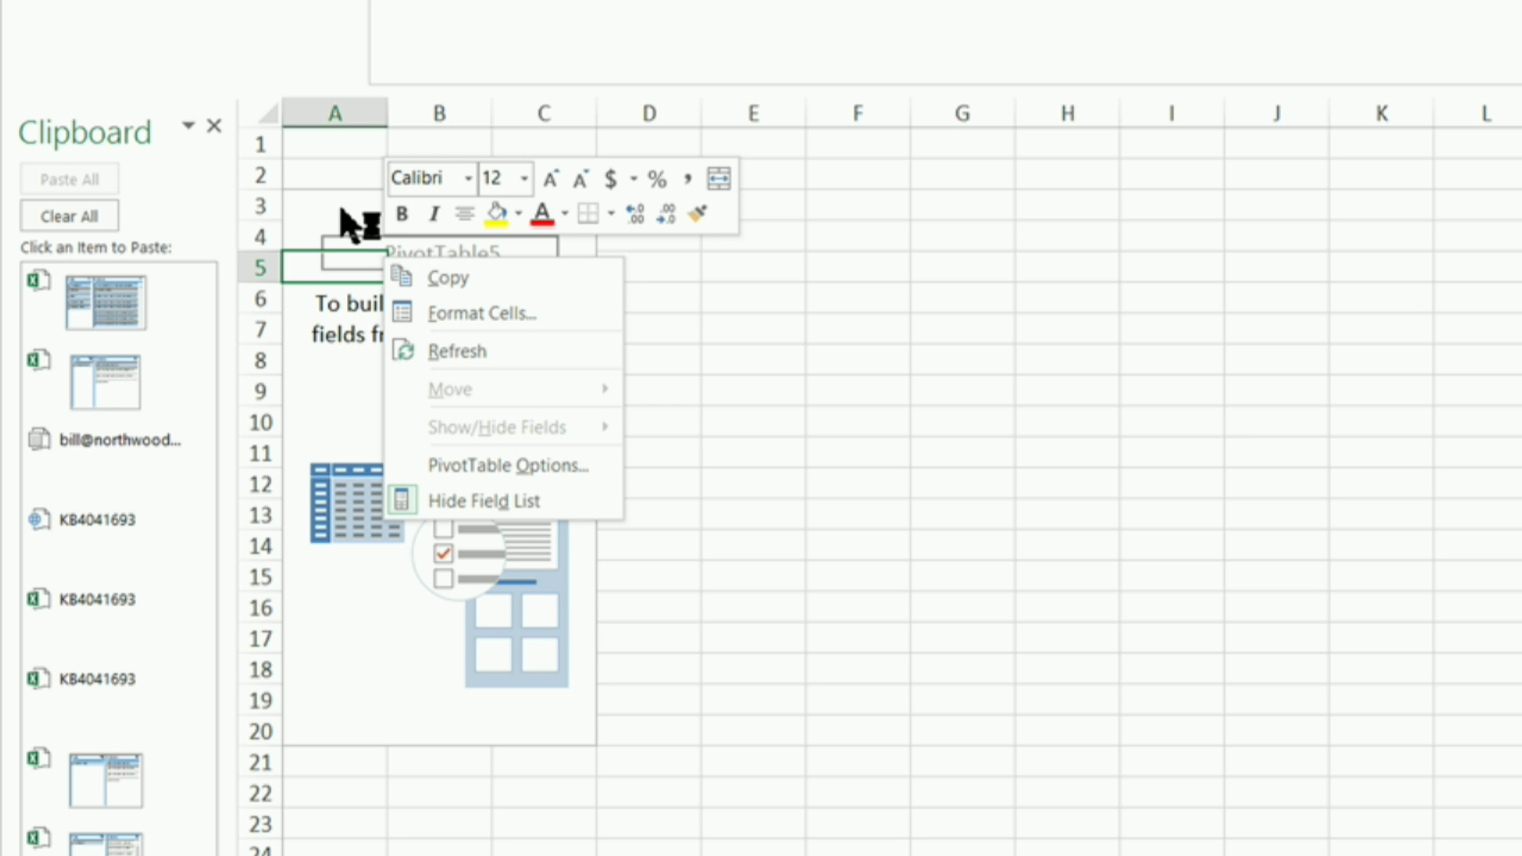
{"action": "right_click", "coordinate": [310, 217]}
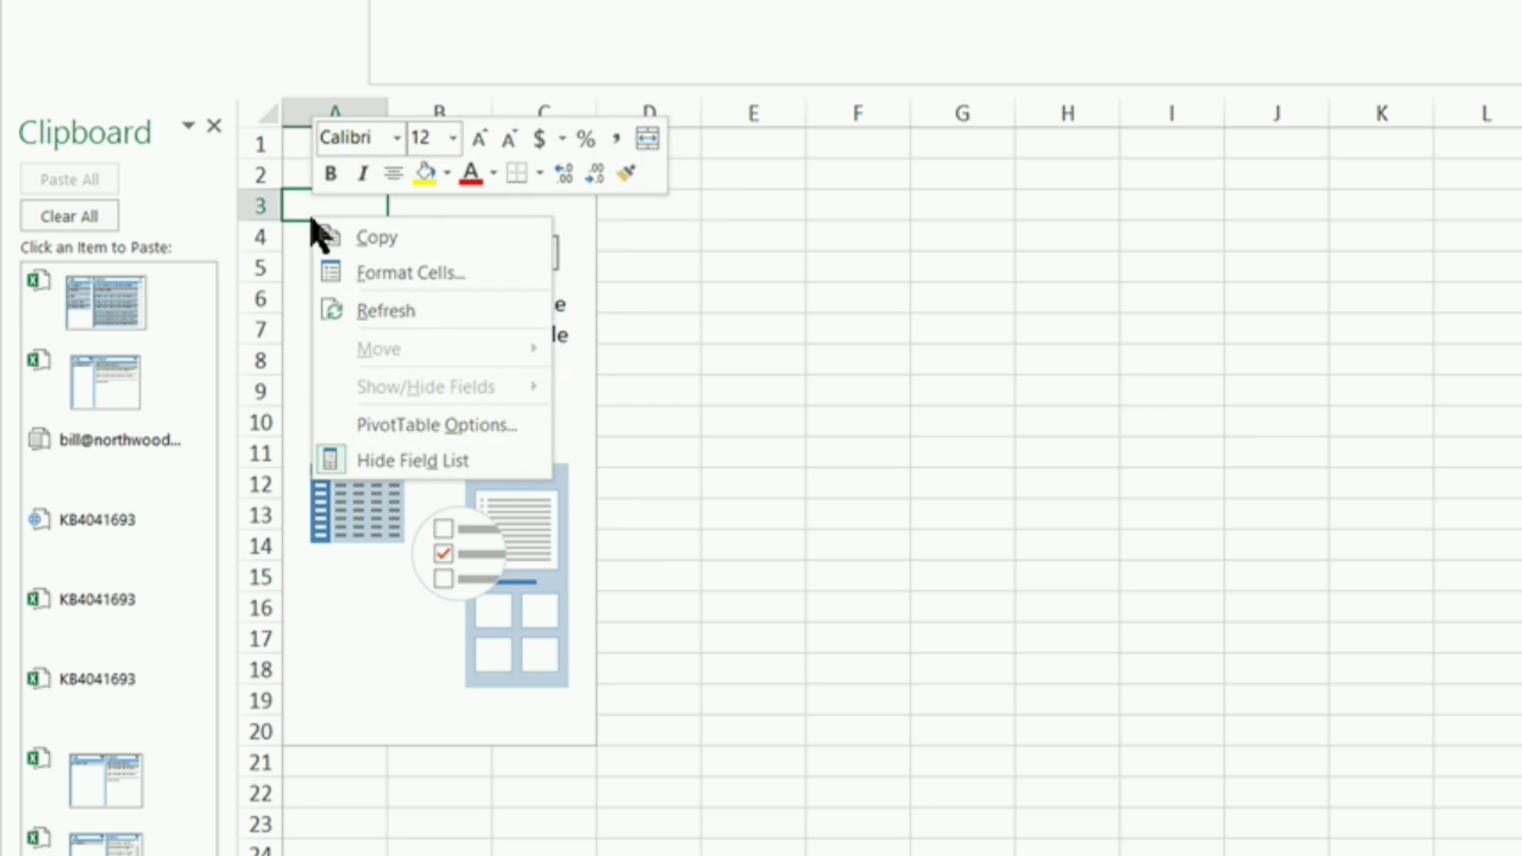
{"action": "left_click", "coordinate": [396, 424]}
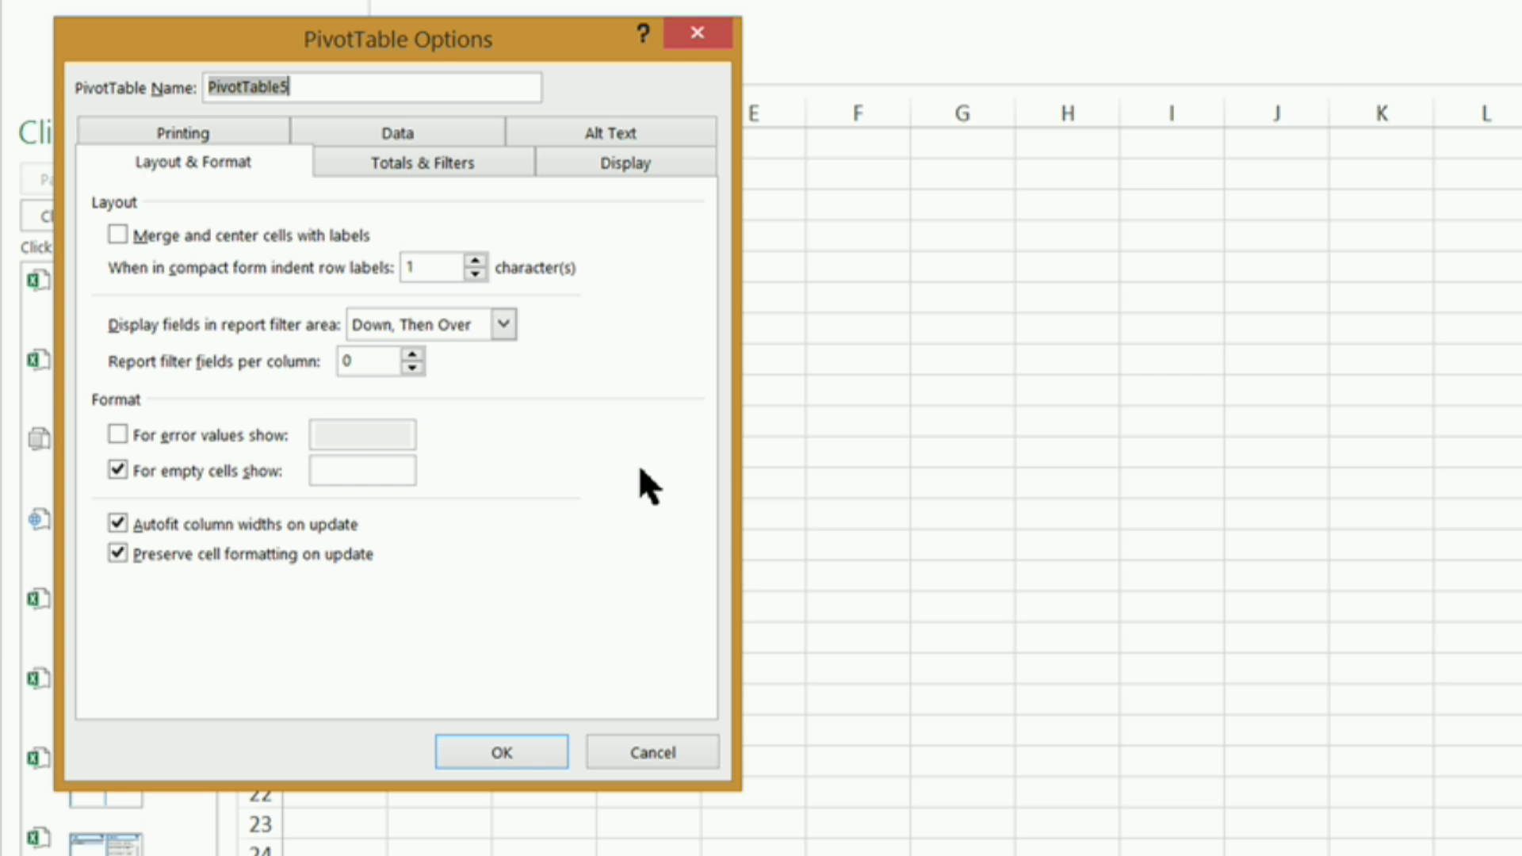
{"action": "type", "text": "eCabinetsDataPt"}
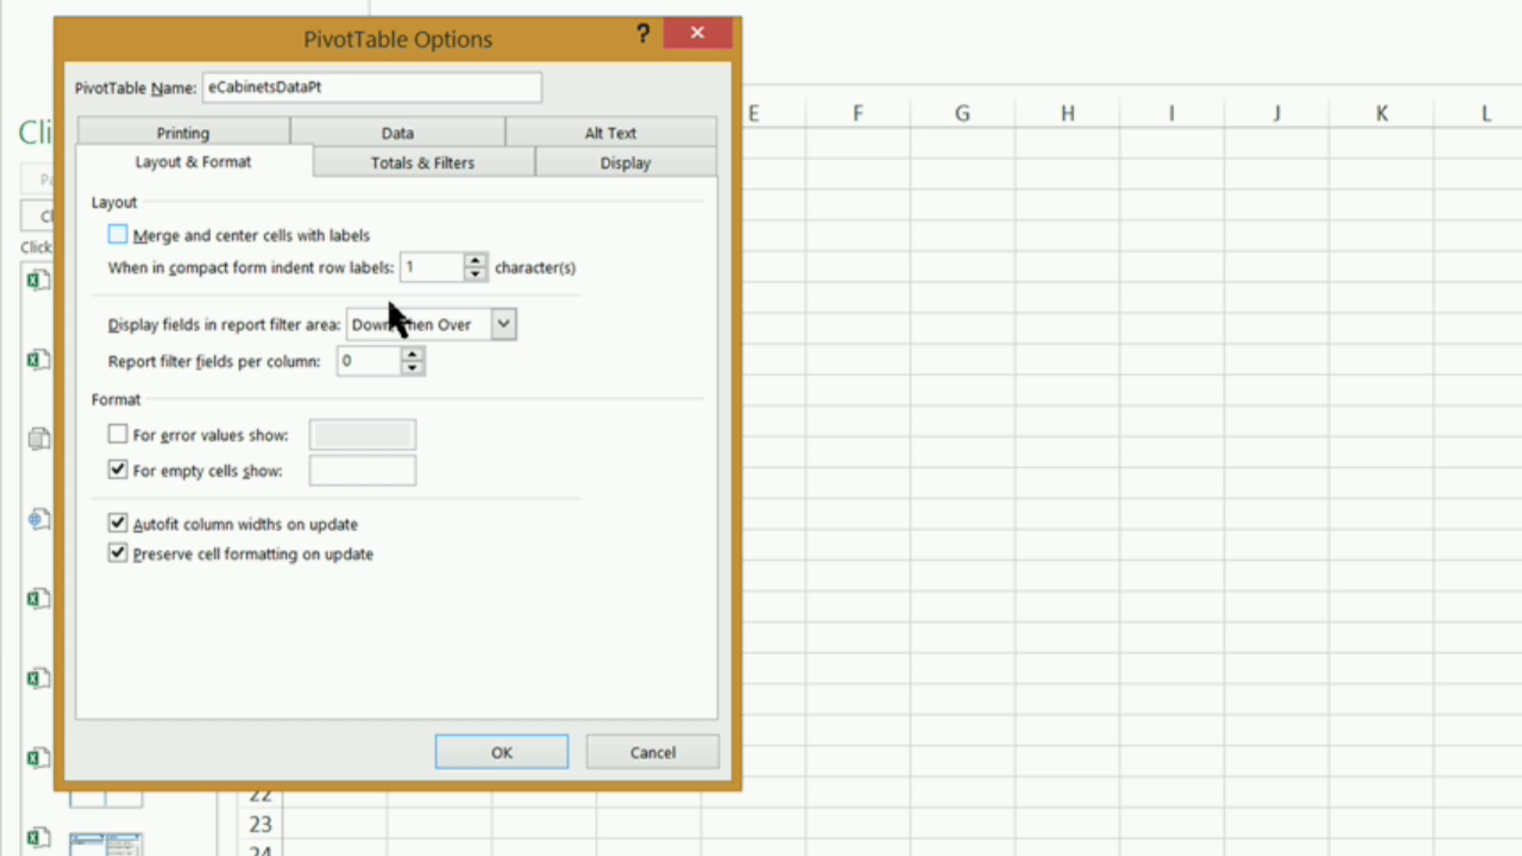
{"action": "left_click", "coordinate": [514, 747]}
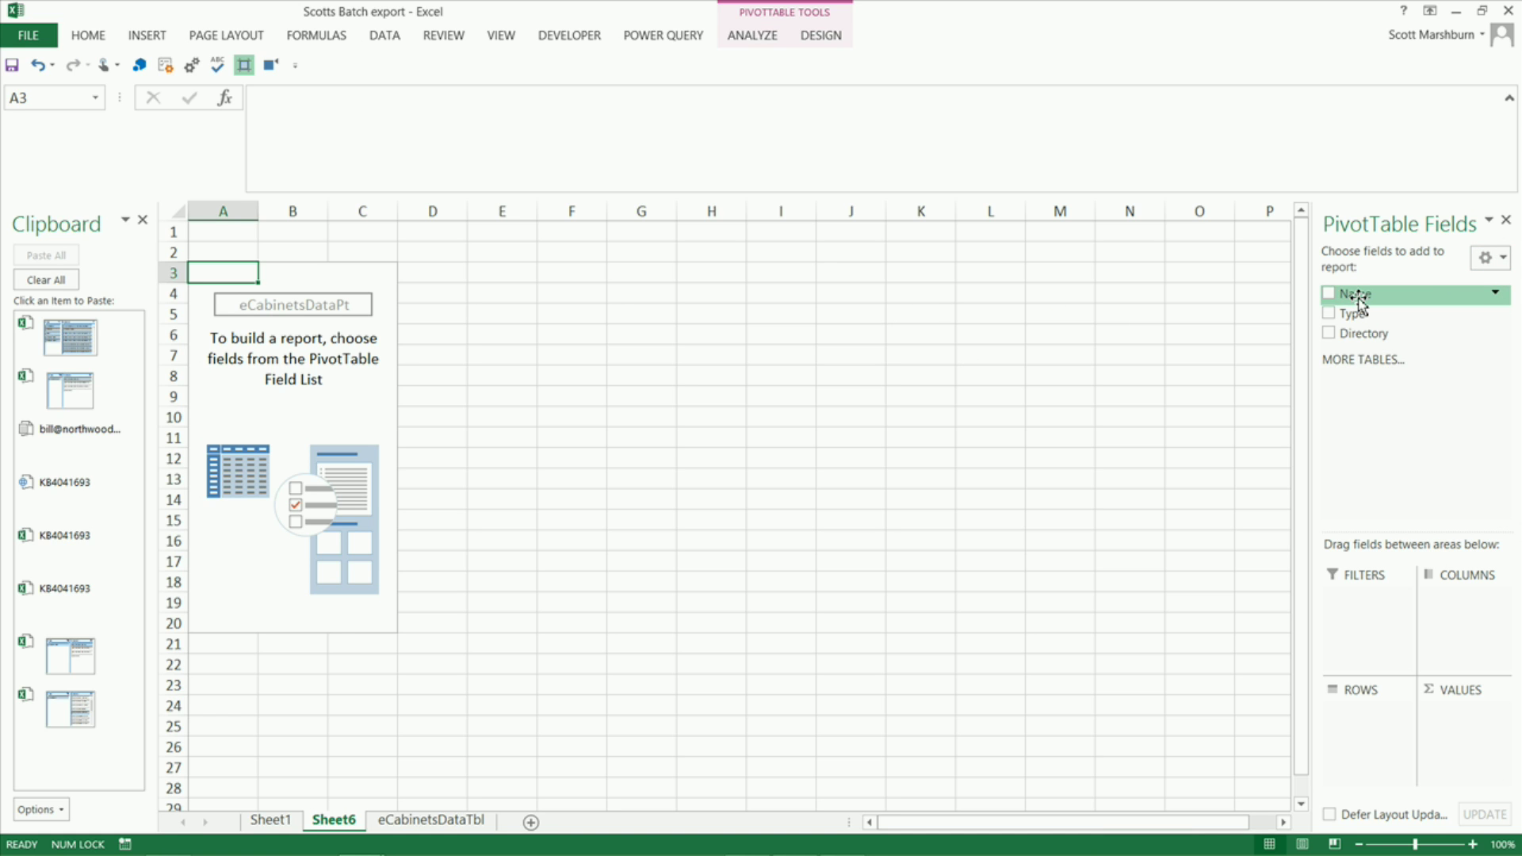
Lay out the PivotTable with Name as the row field and Type and Directory as report filters.
{"action": "left_click_drag", "start_coordinate": [1358, 302], "coordinate": [1375, 733]}
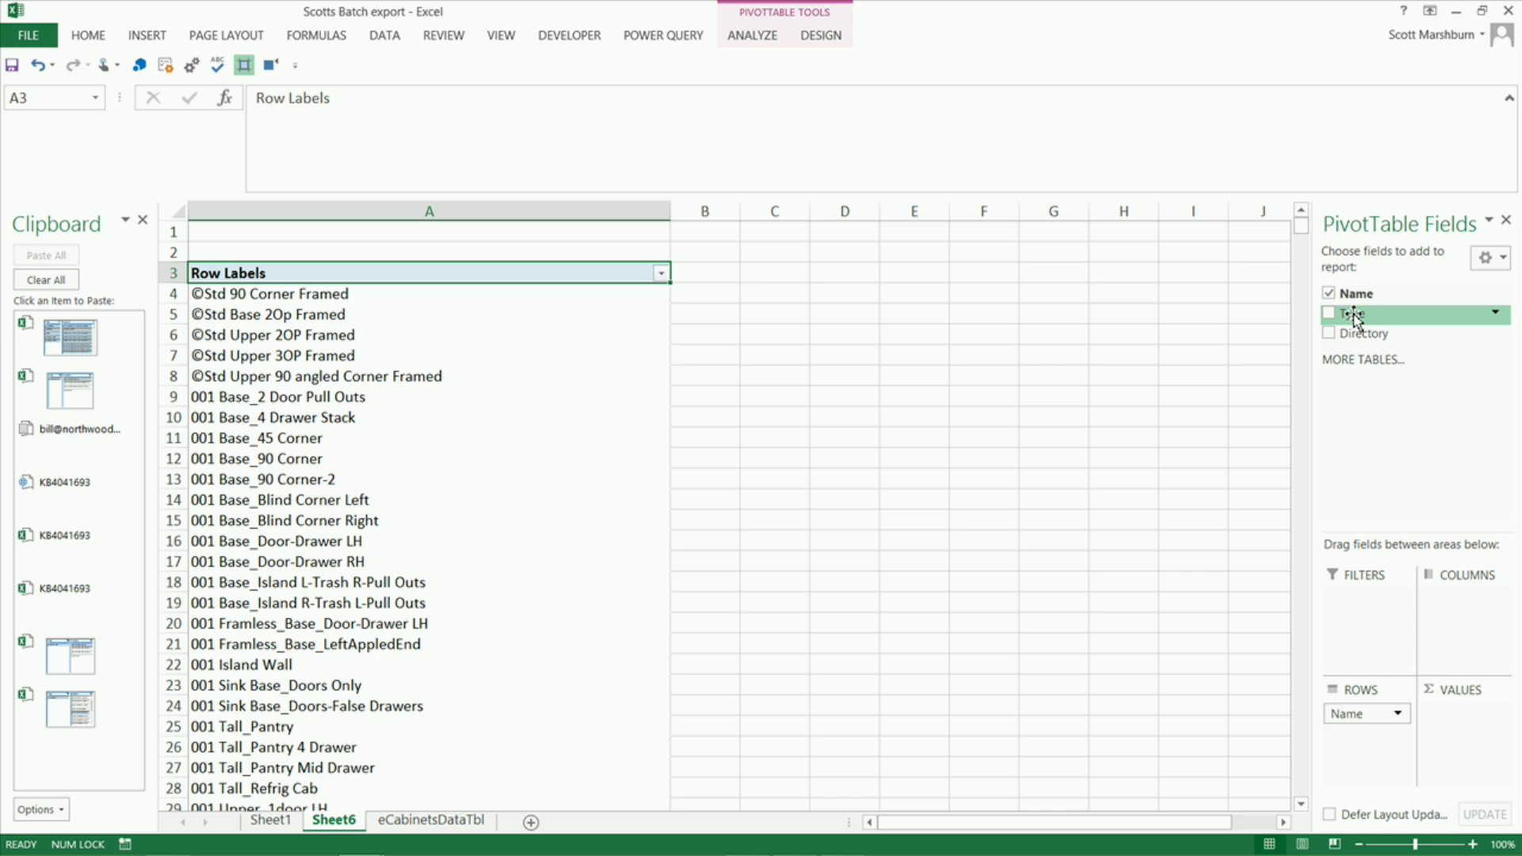
{"action": "left_click_drag", "start_coordinate": [1356, 320], "coordinate": [1362, 611]}
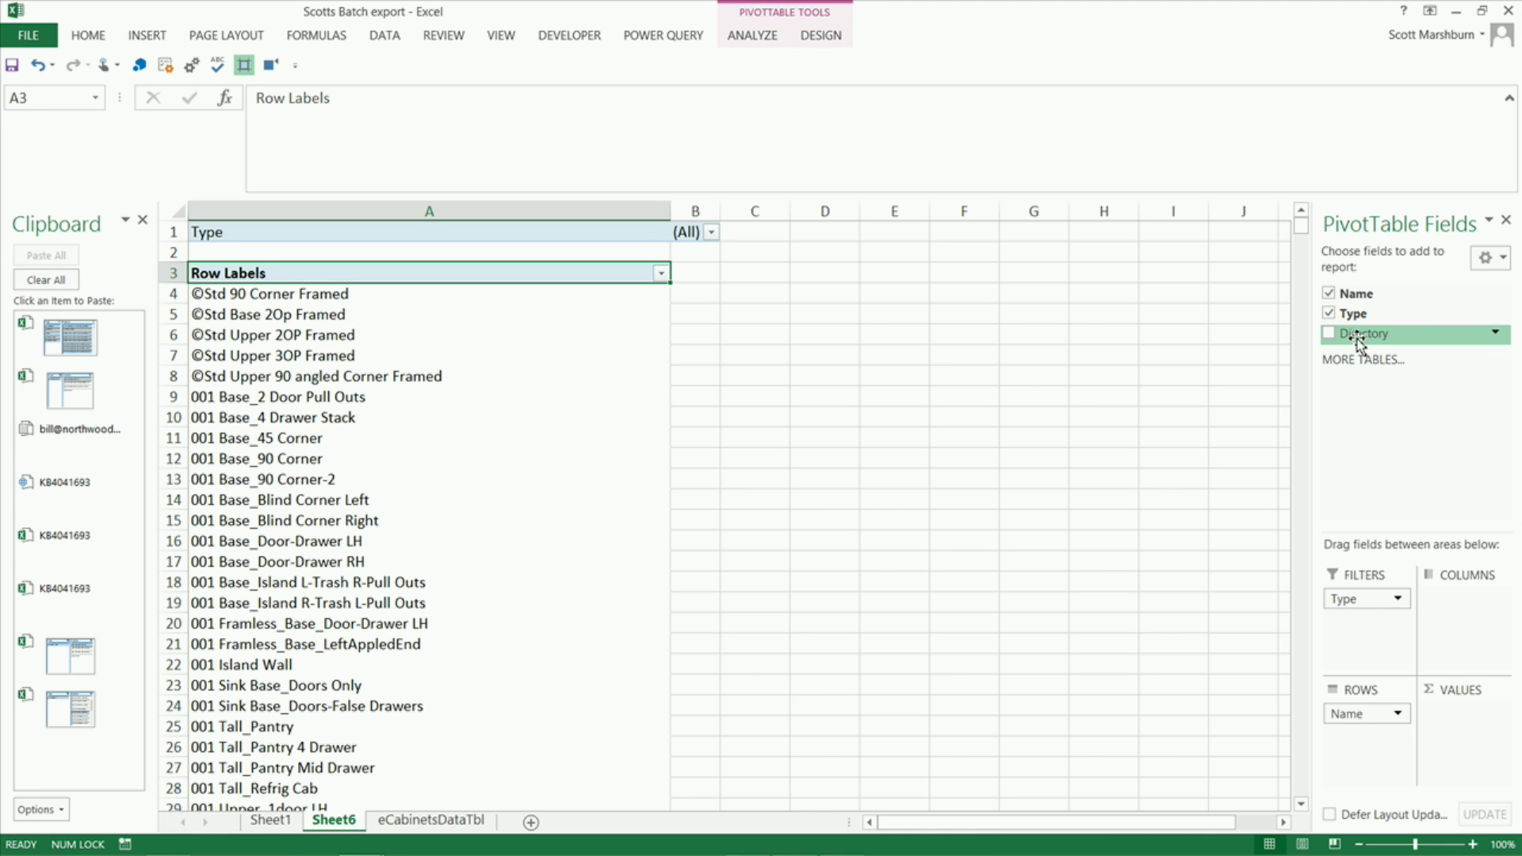
{"action": "left_click_drag", "start_coordinate": [1359, 342], "coordinate": [1365, 627]}
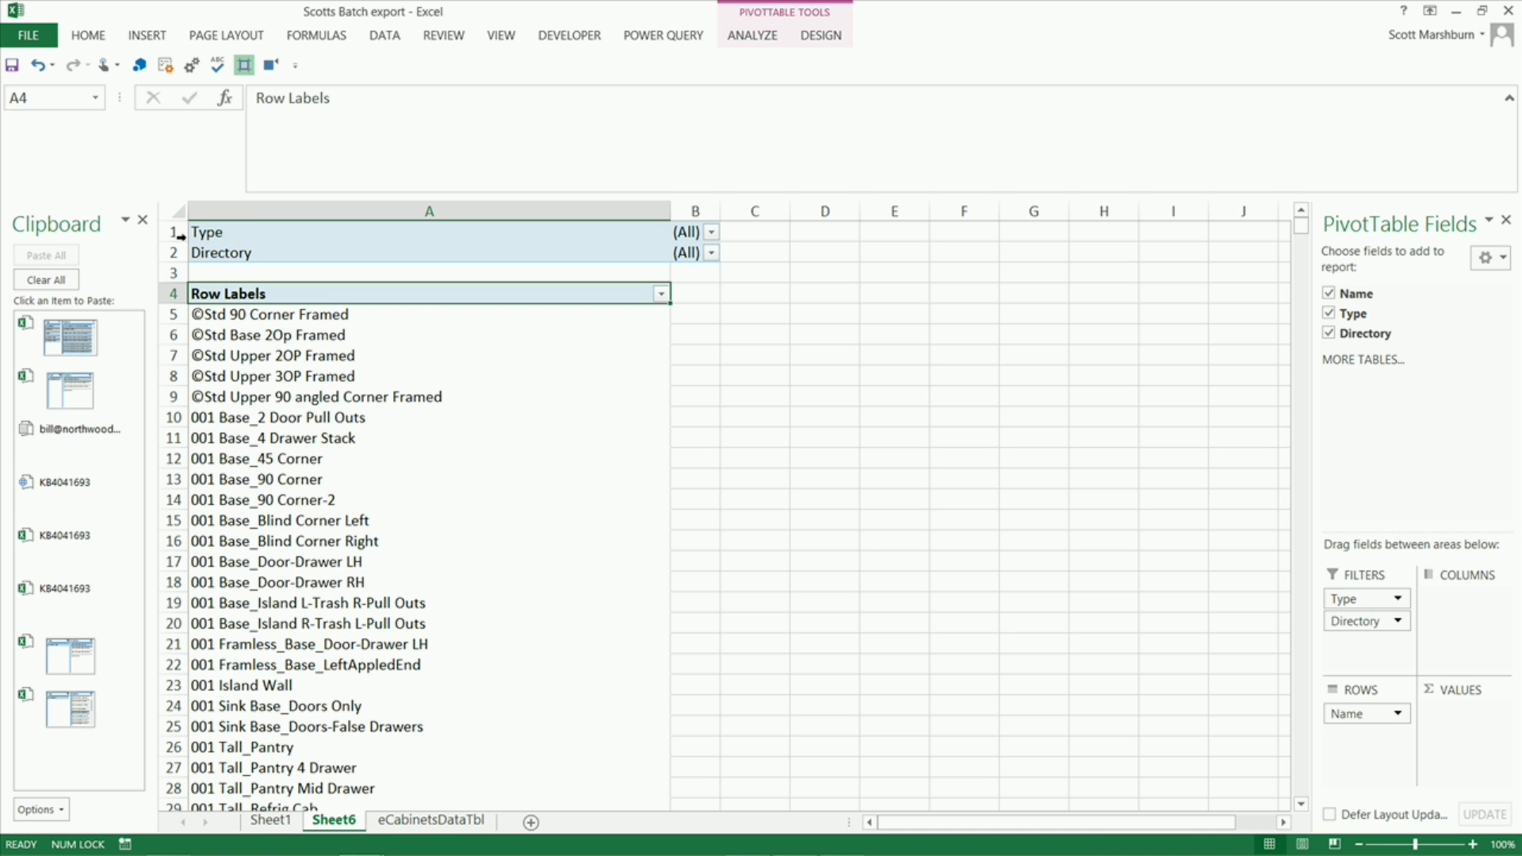
Filter the PivotTable's Type field to assembly and look over the listed names.
{"action": "left_click", "coordinate": [712, 231]}
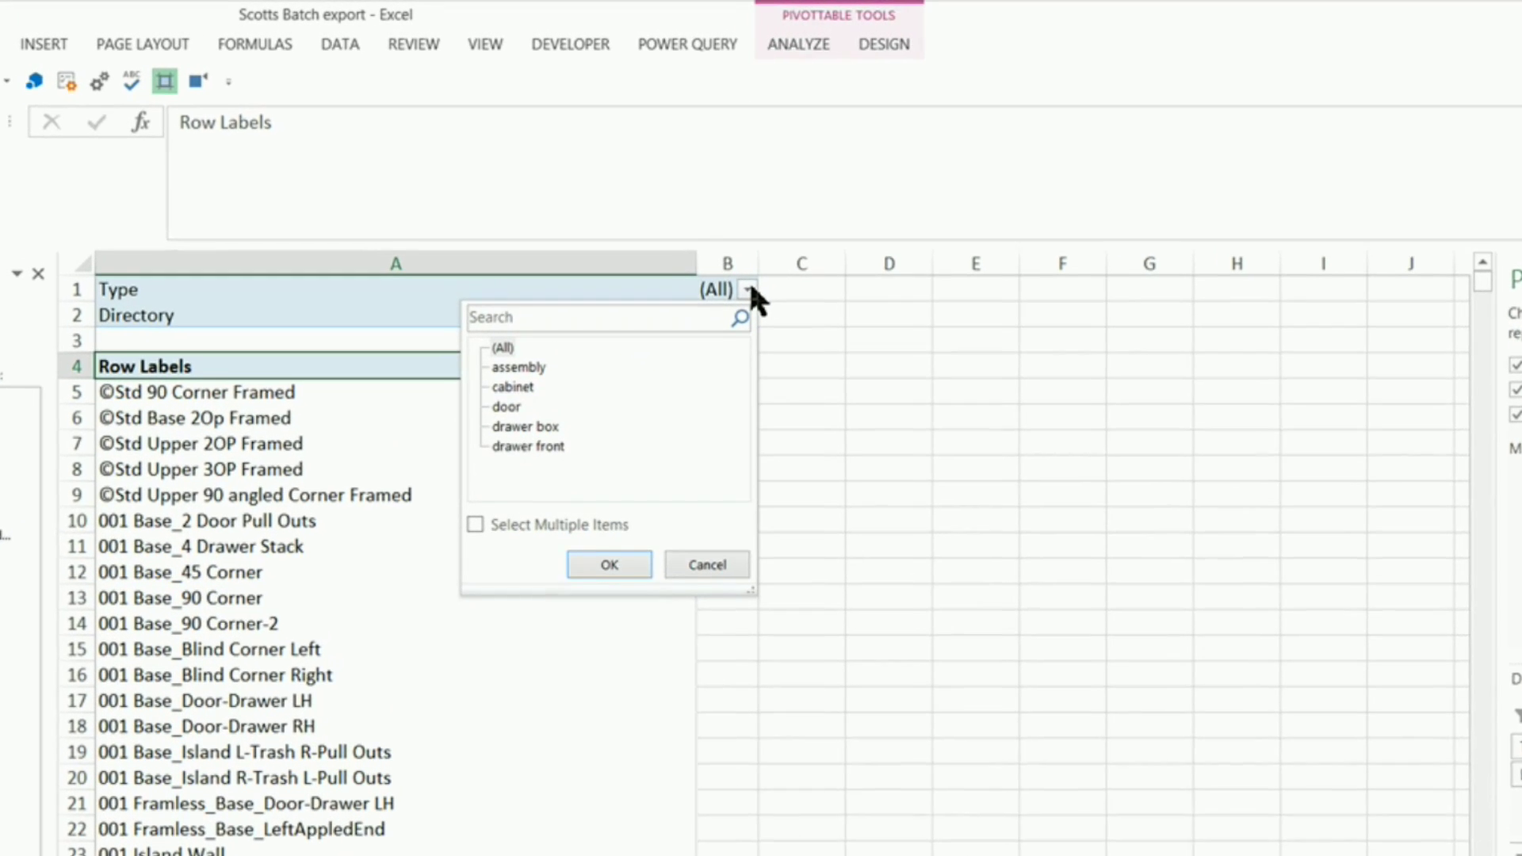
{"action": "left_click", "coordinate": [518, 370]}
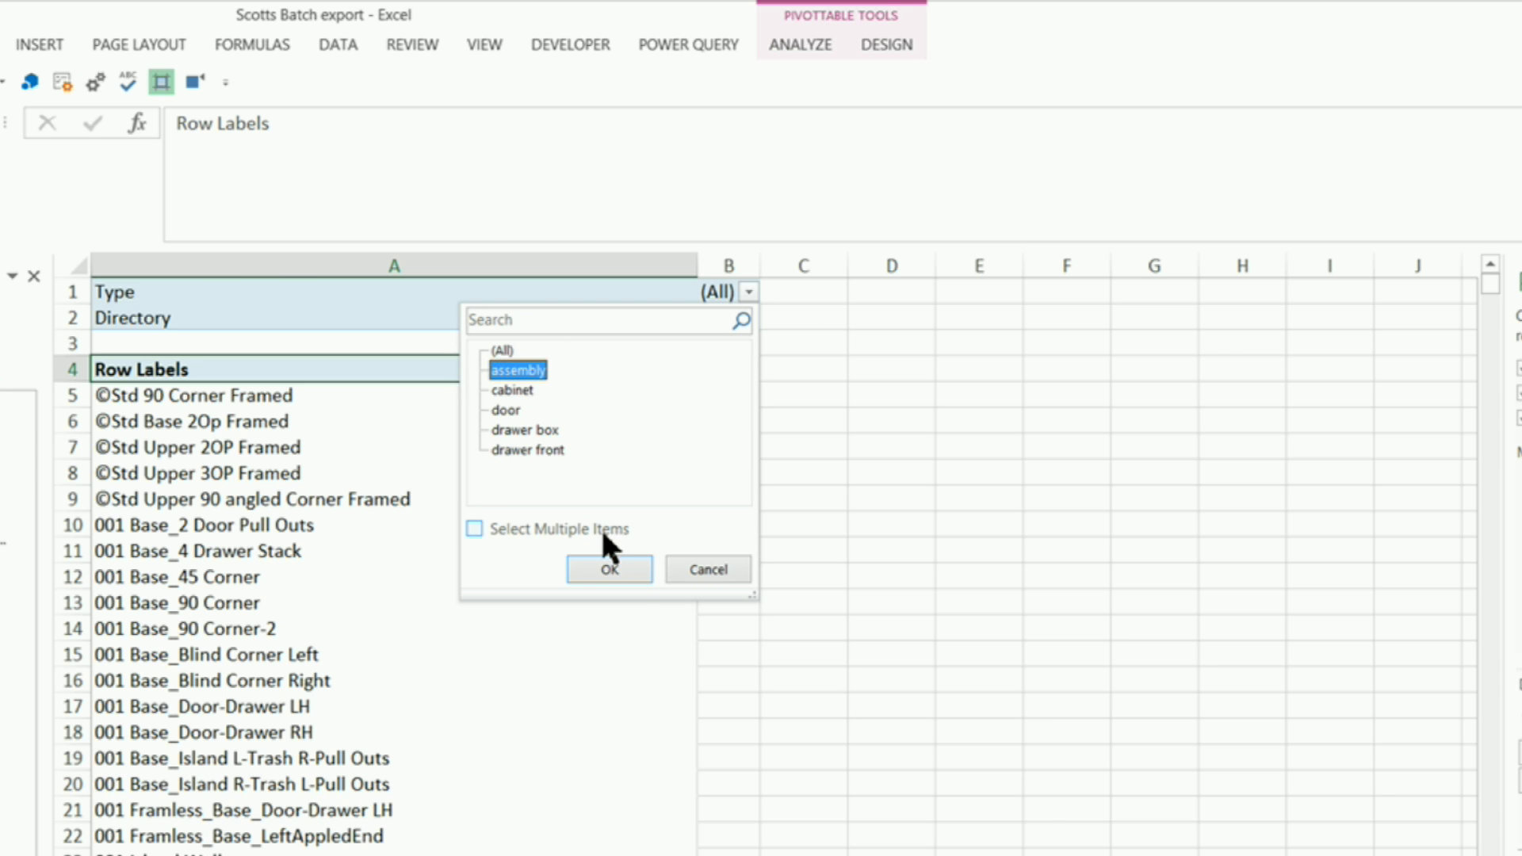
{"action": "left_click", "coordinate": [602, 569]}
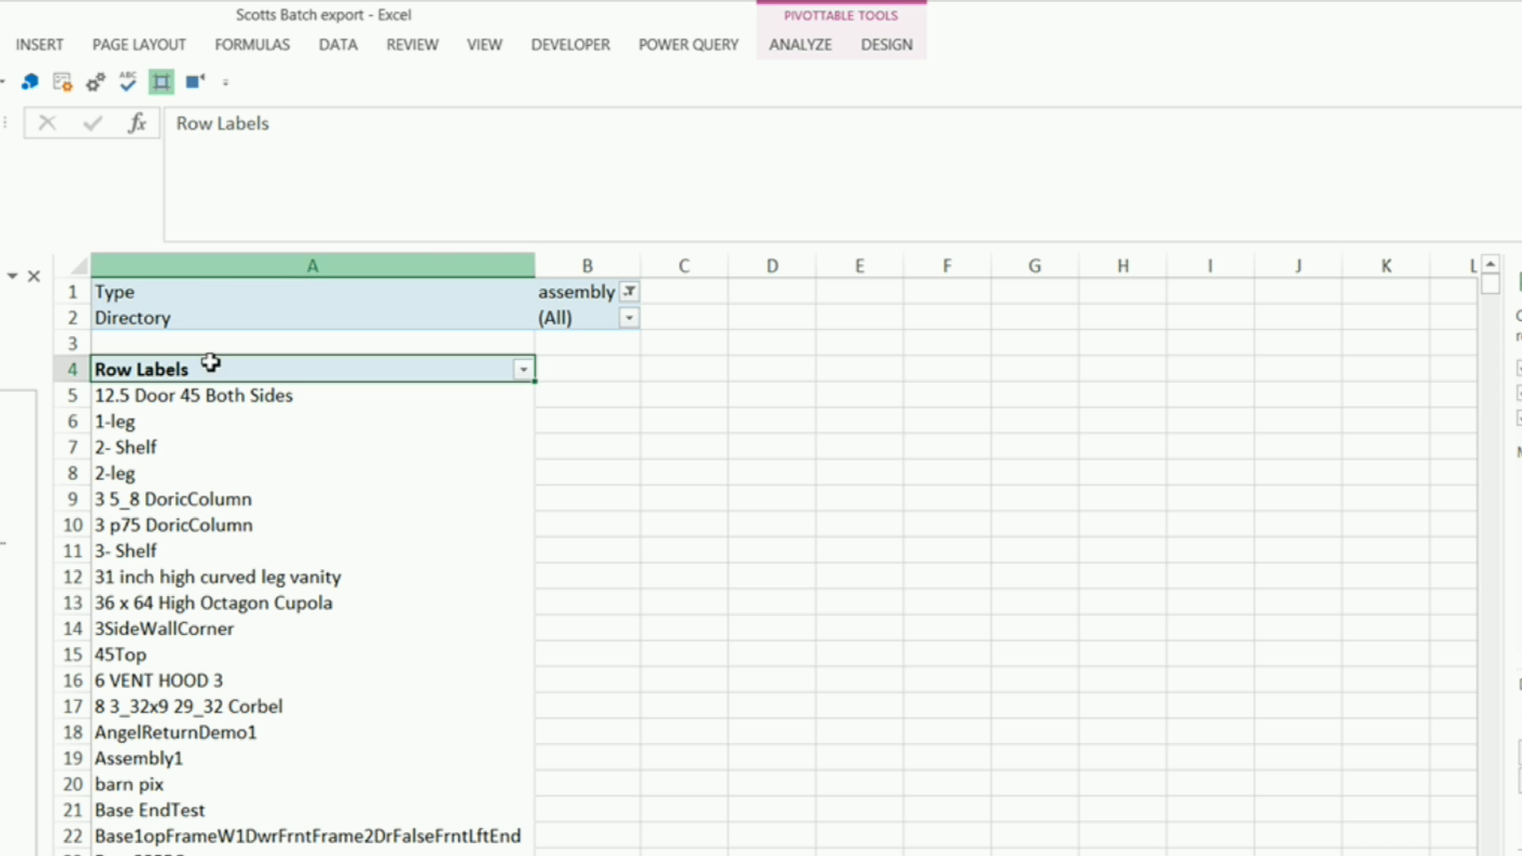
{"action": "scroll", "coordinate": [266, 628], "scroll_direction": "down", "scroll_amount": 1}
{"action": "scroll", "coordinate": [267, 628], "scroll_direction": "up", "scroll_amount": 1}
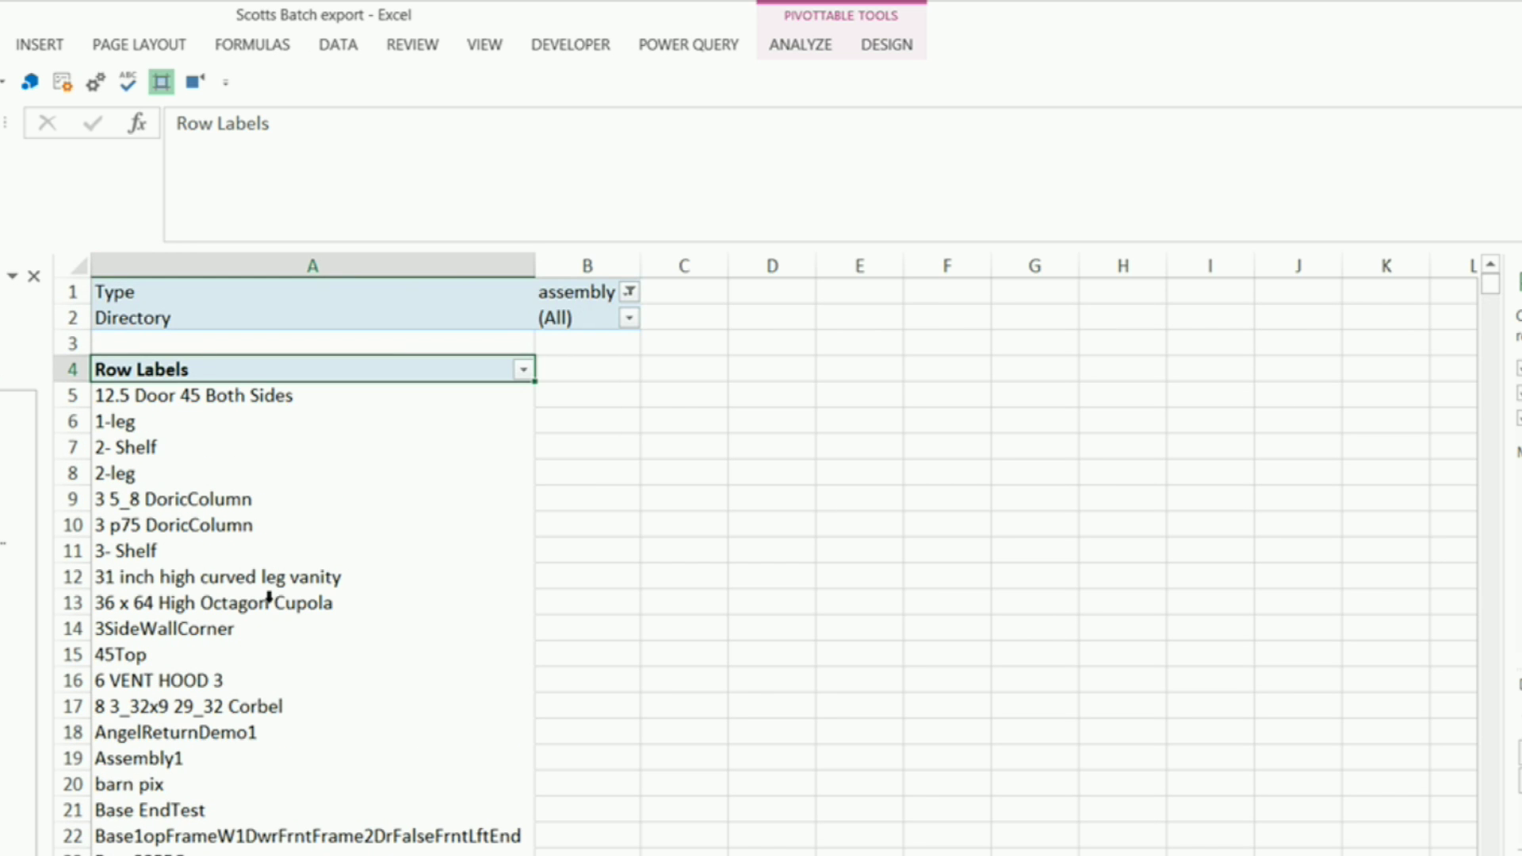
Filter the PivotTable's Directory field to 2In Beaded Half Round column.
{"action": "left_click", "coordinate": [631, 315]}
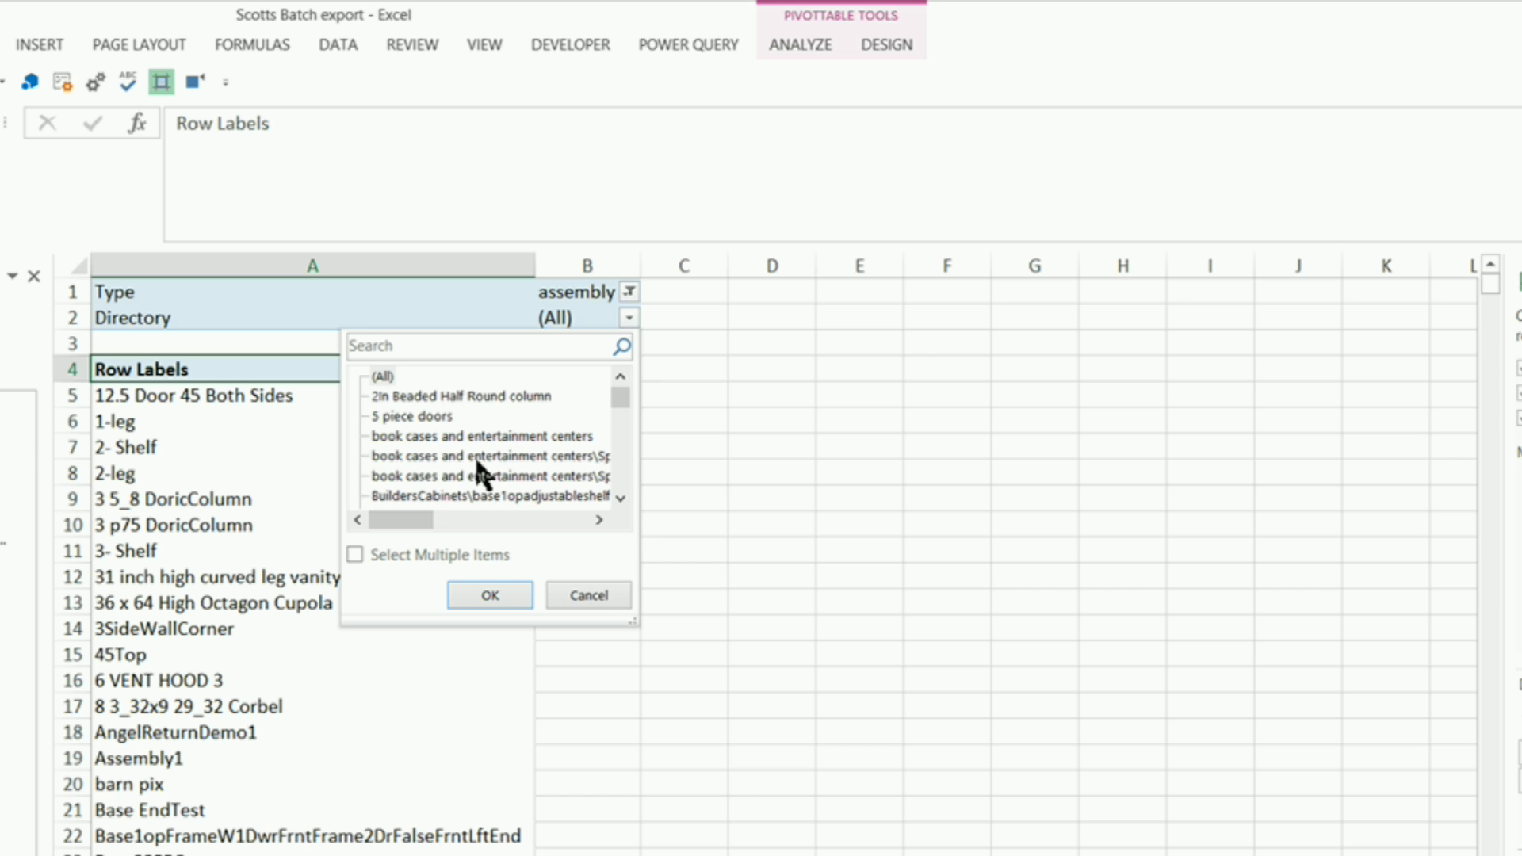
{"action": "left_click_drag", "start_coordinate": [624, 395], "coordinate": [547, 316]}
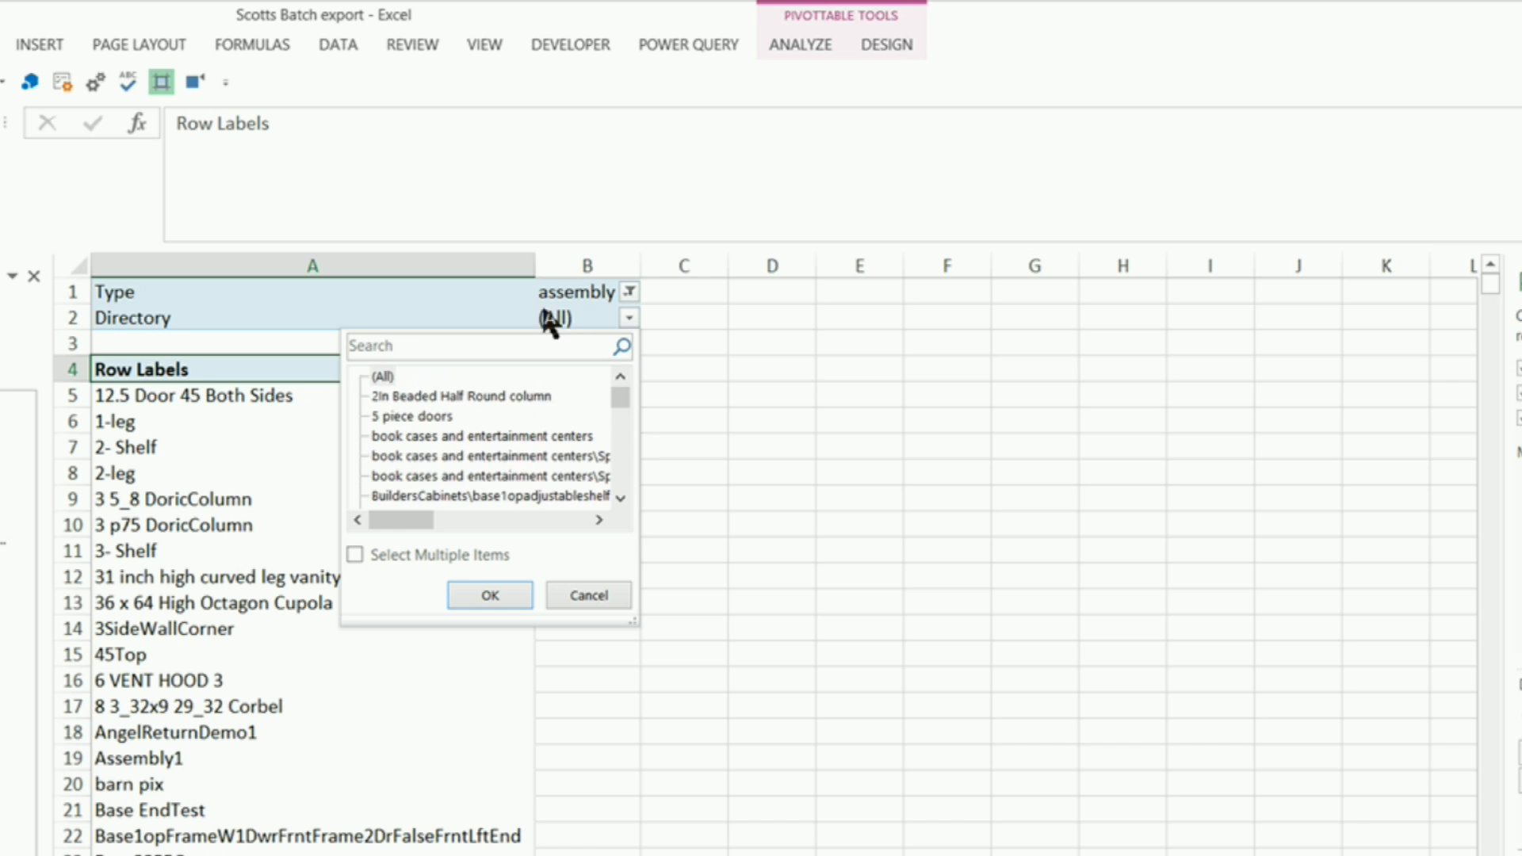
{"action": "left_click", "coordinate": [390, 394]}
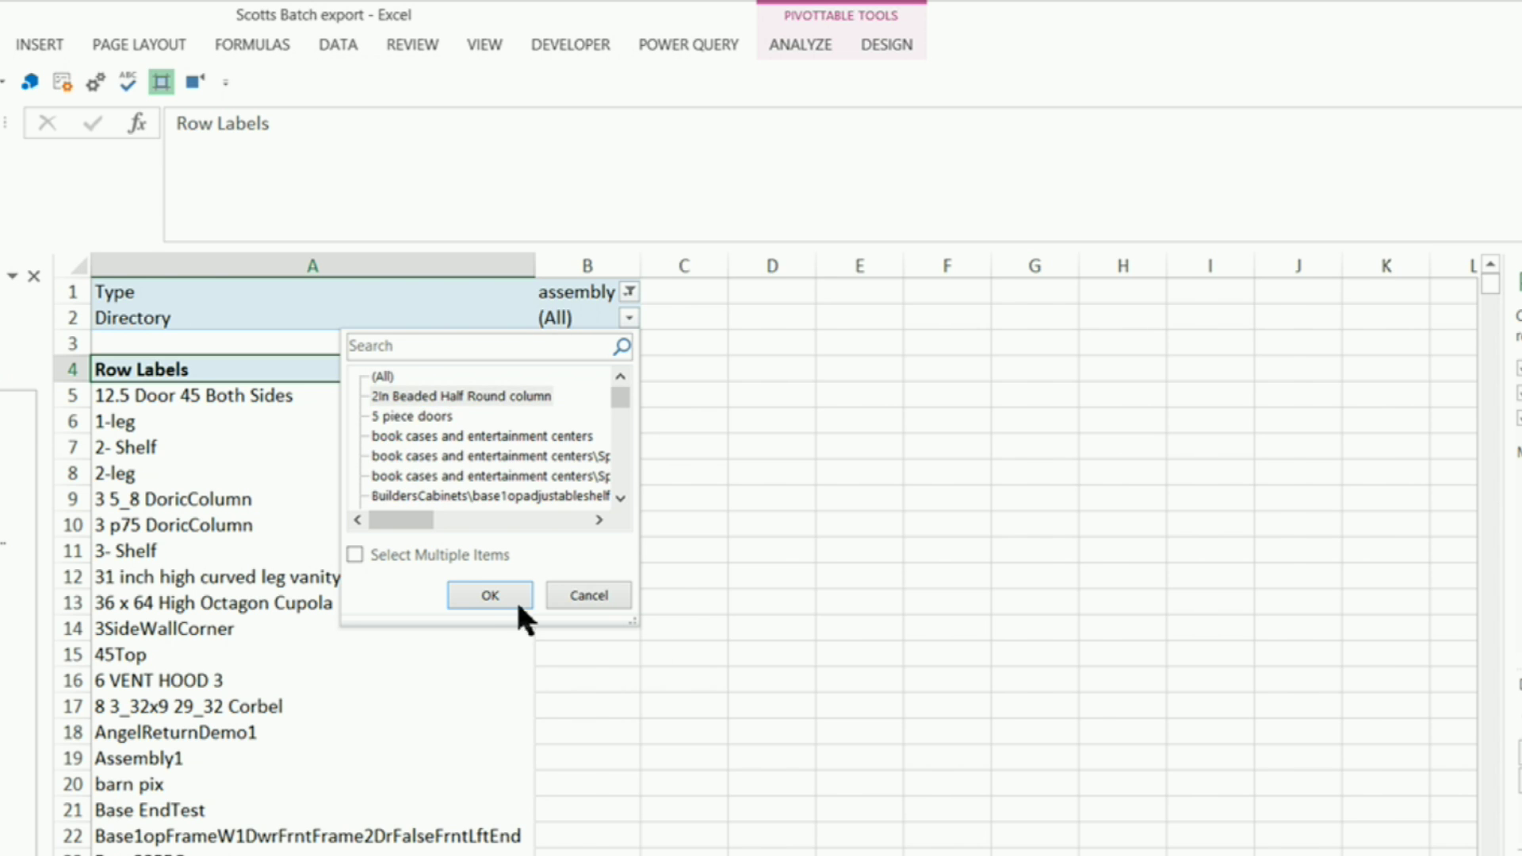
{"action": "left_click", "coordinate": [488, 593]}
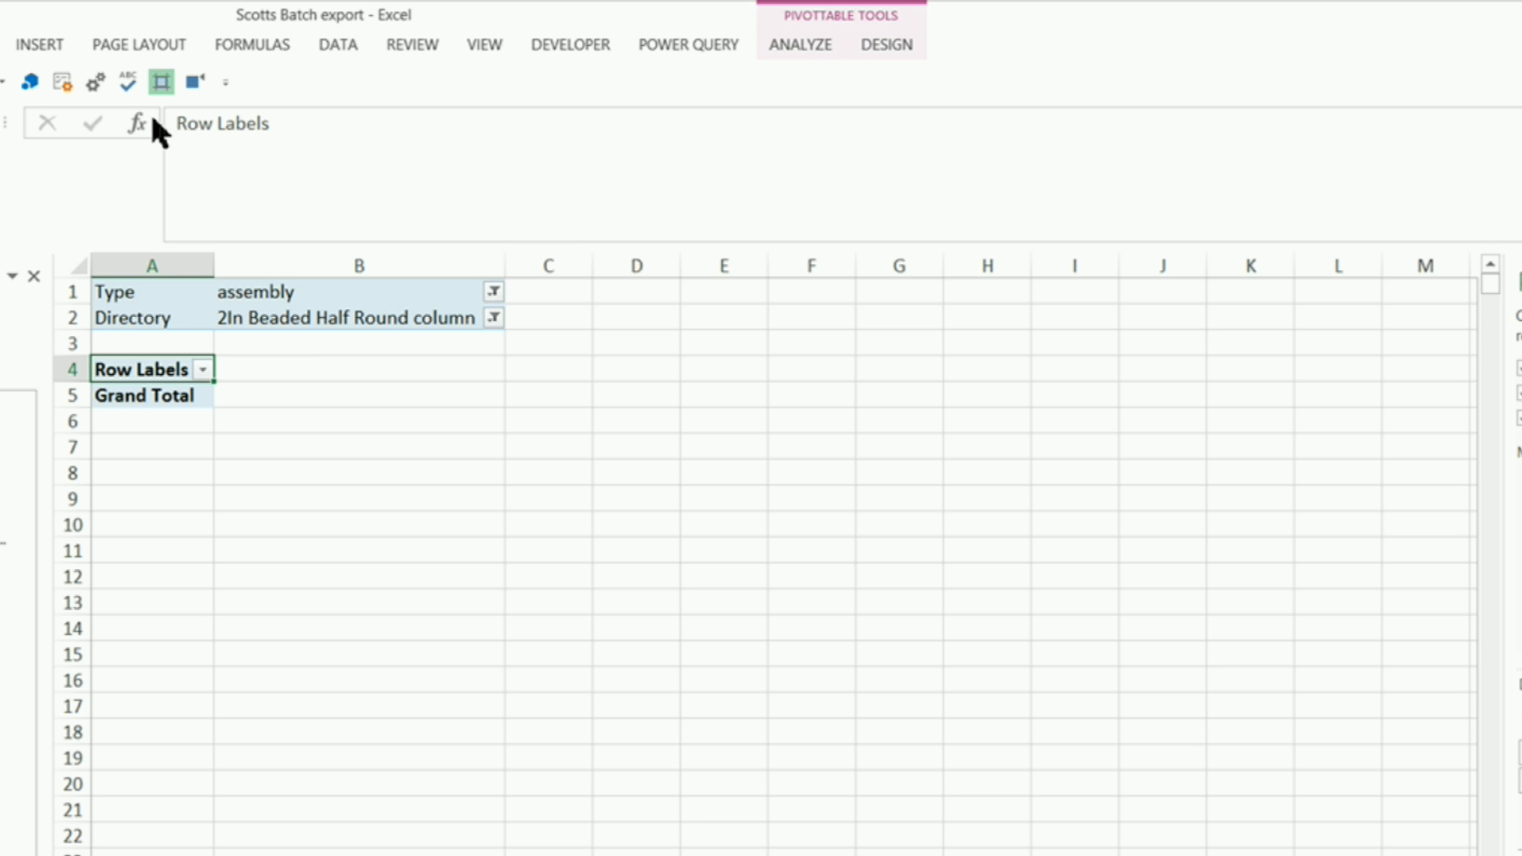
Set the PivotTable design to not show subtotals.
{"action": "left_click", "coordinate": [886, 45]}
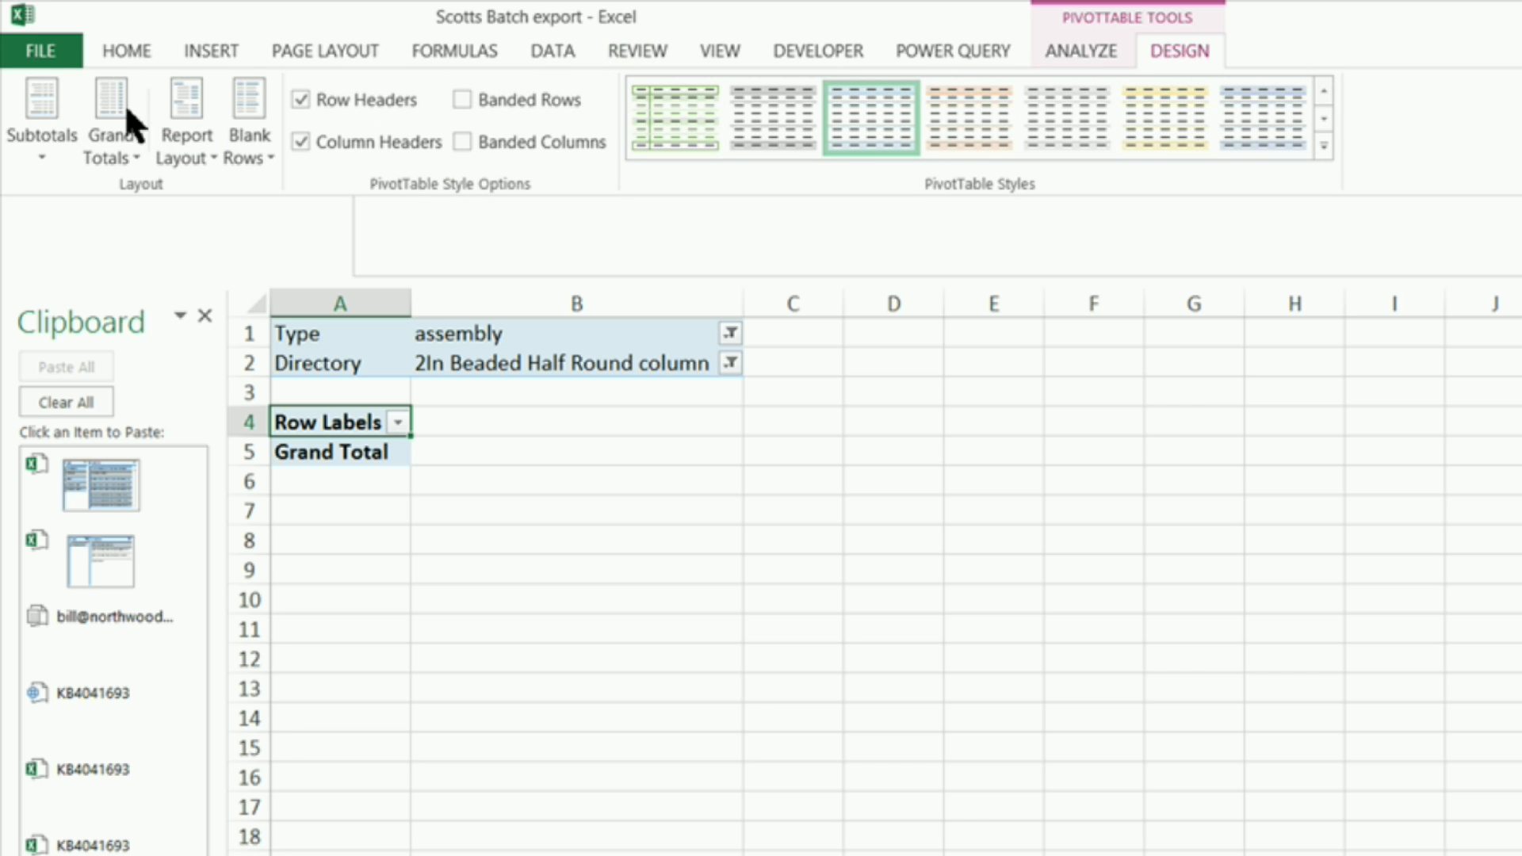
{"action": "left_click", "coordinate": [49, 123]}
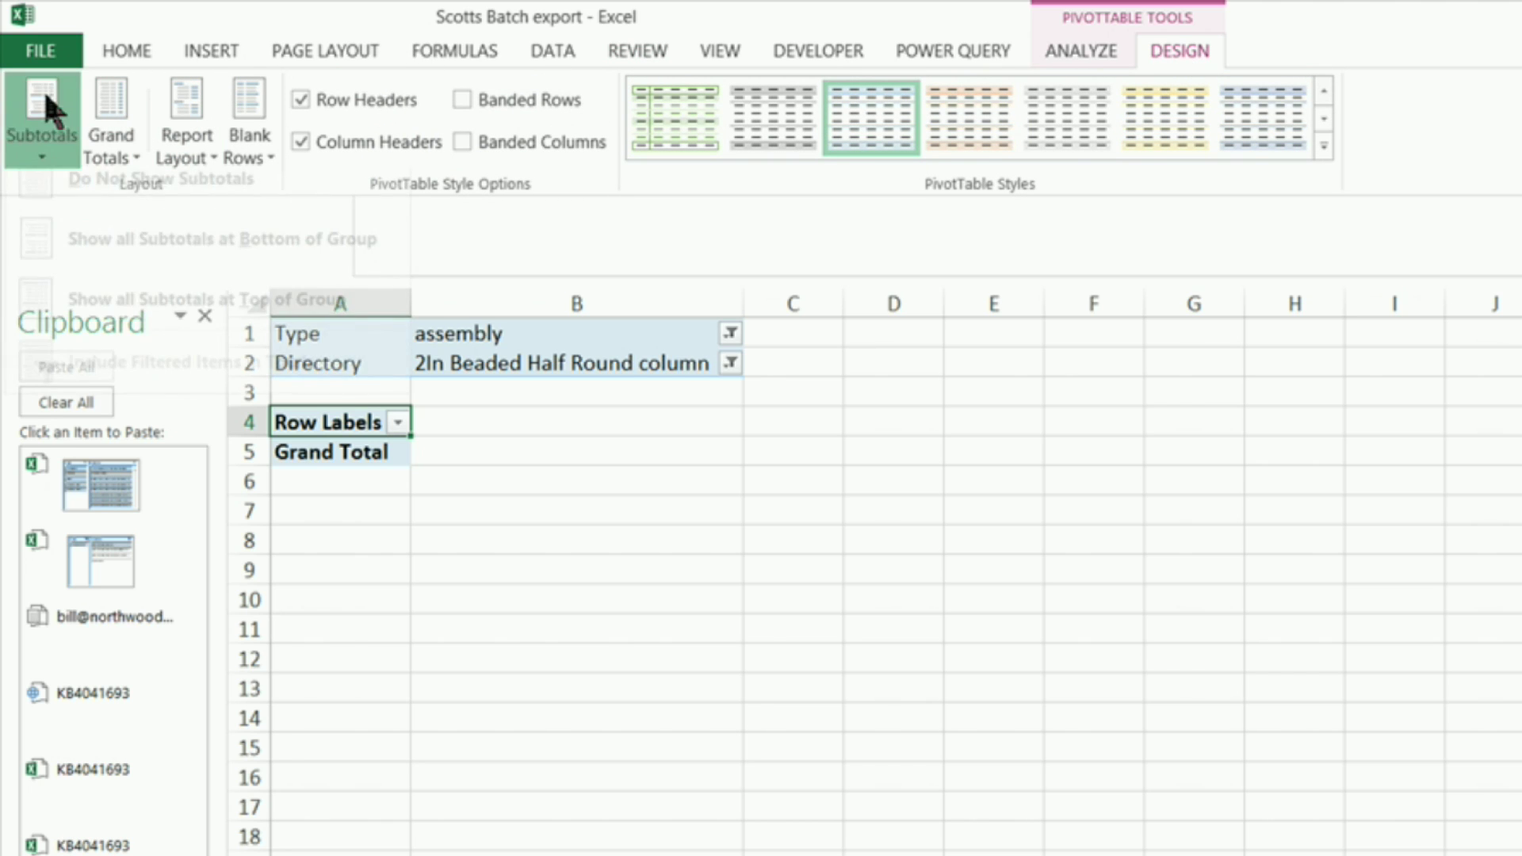
{"action": "left_click", "coordinate": [107, 204]}
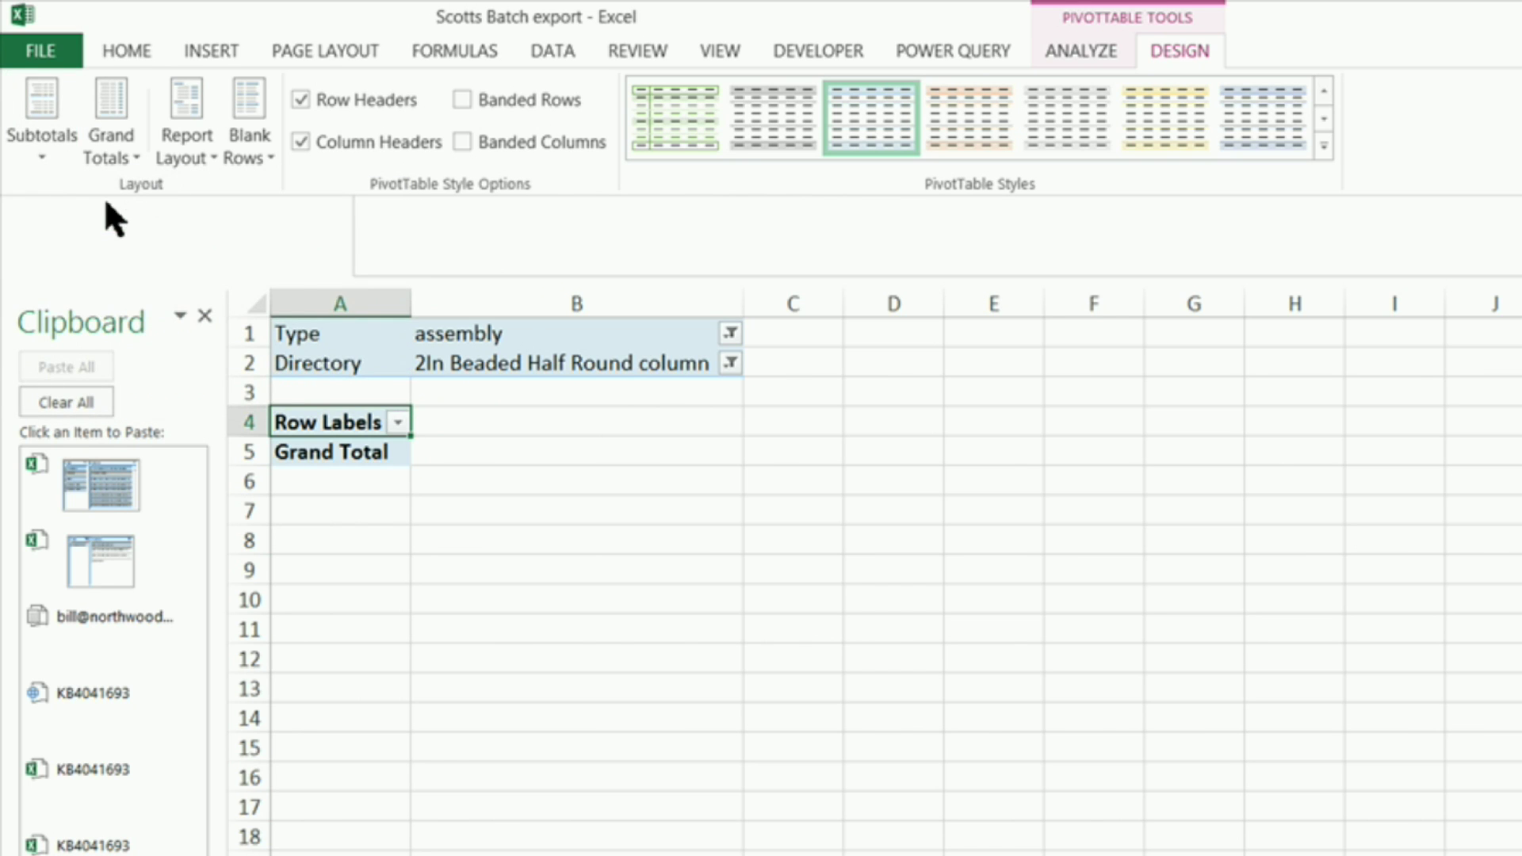
Turn grand totals off for rows and columns and show the PivotTable report in tabular form.
{"action": "left_click", "coordinate": [111, 119]}
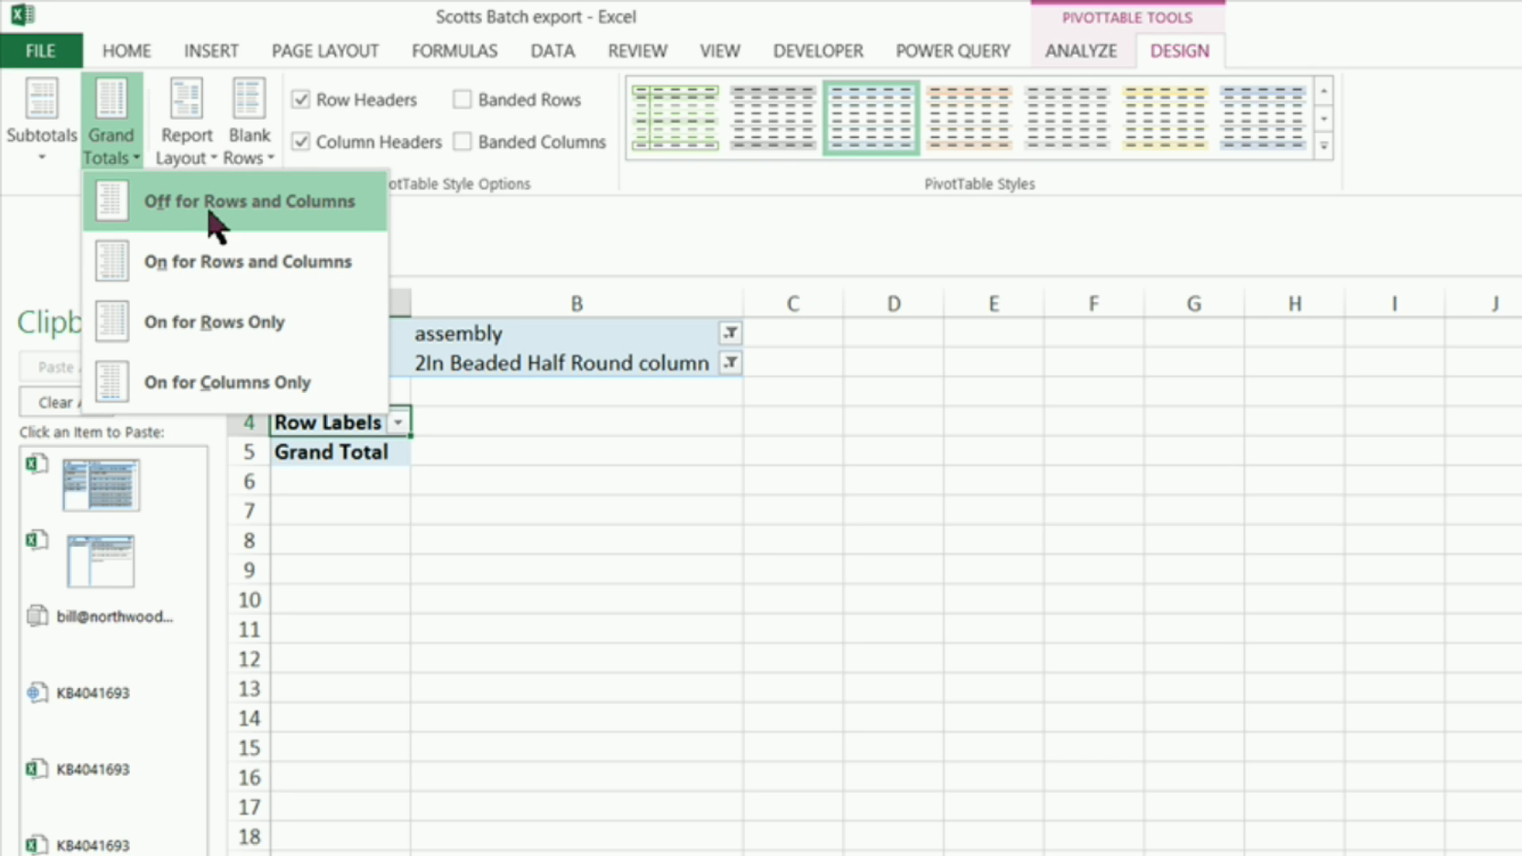
{"action": "left_click", "coordinate": [216, 226]}
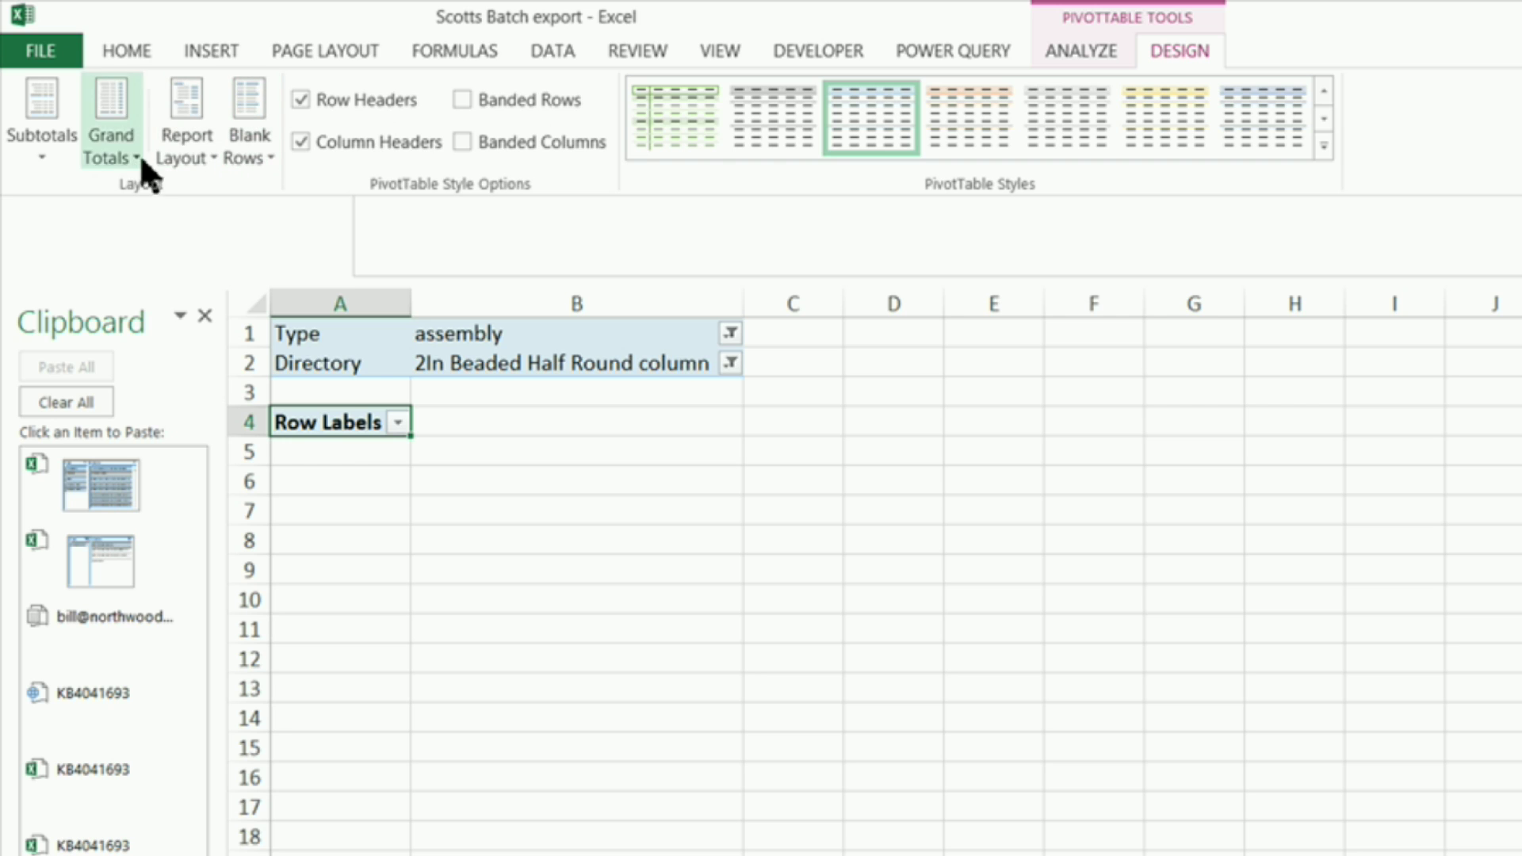
{"action": "left_click", "coordinate": [183, 112]}
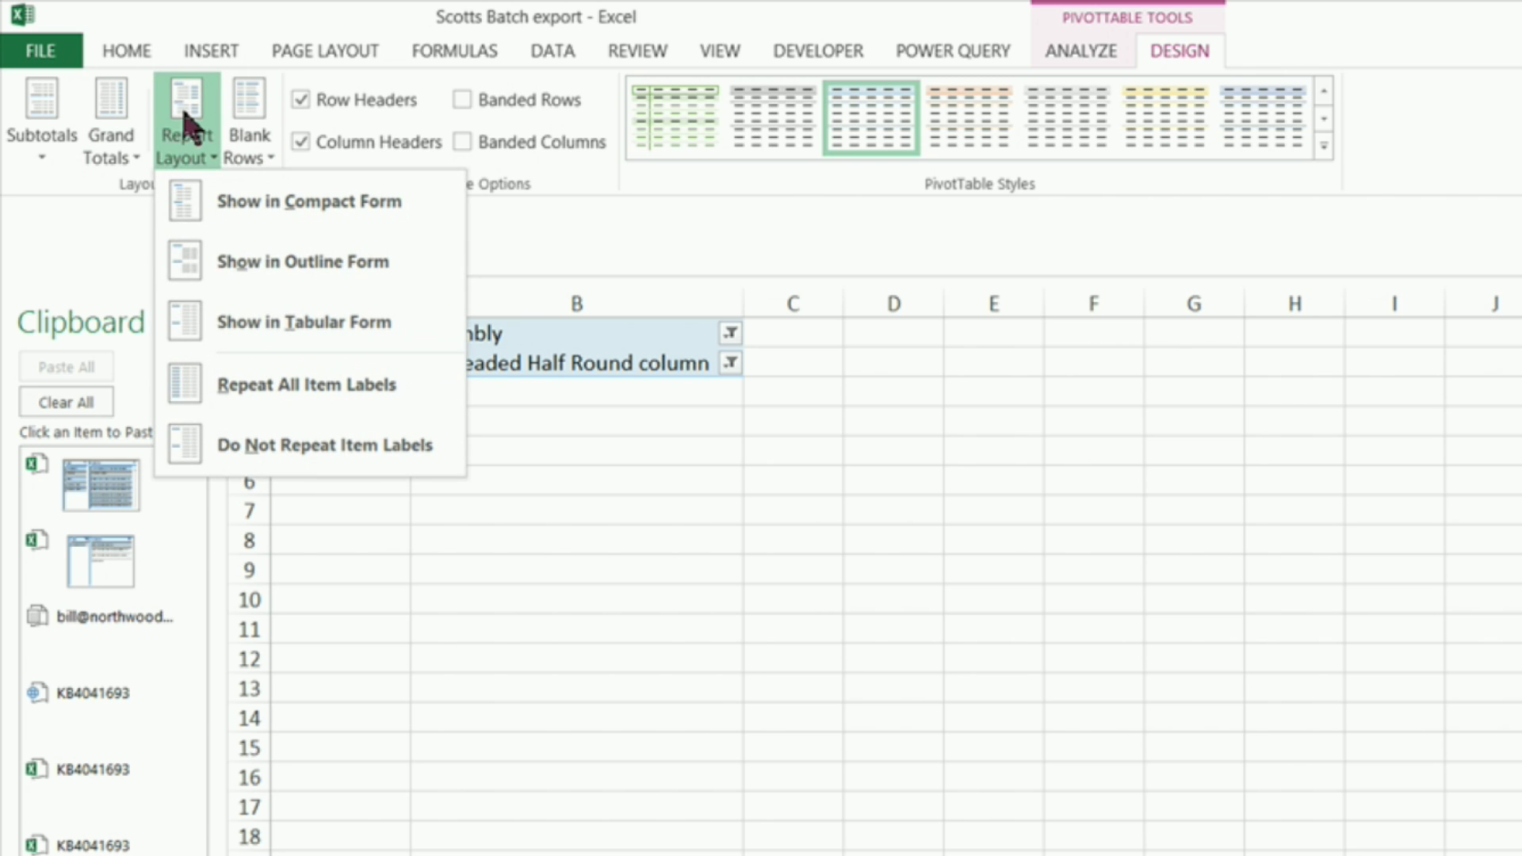
{"action": "left_click", "coordinate": [254, 339]}
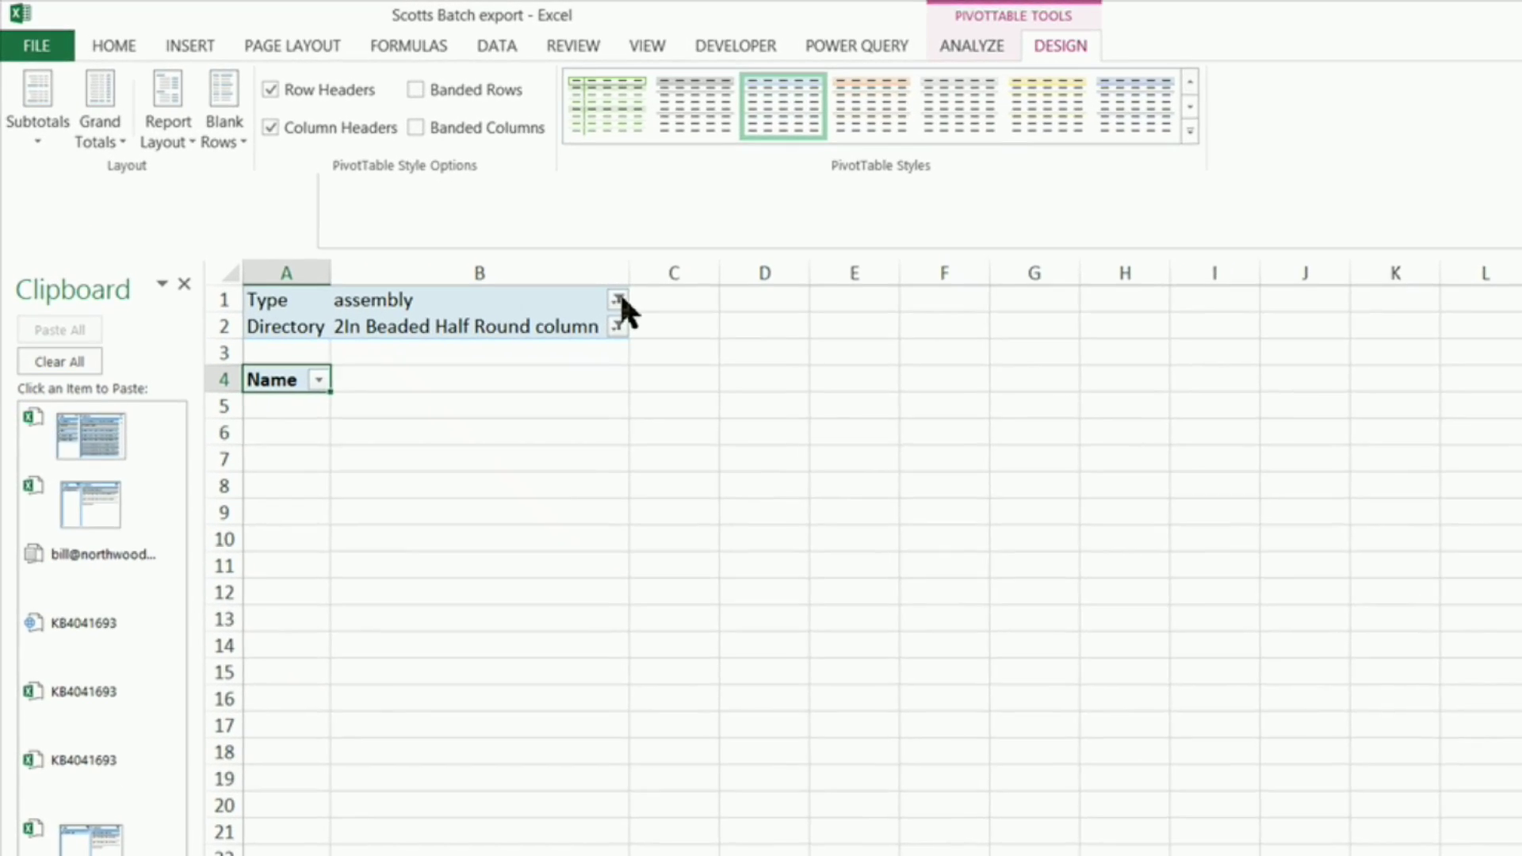
Reset the PivotTable's Type and Directory report filters to (All).
{"action": "left_click", "coordinate": [686, 335]}
{"action": "left_click", "coordinate": [658, 320]}
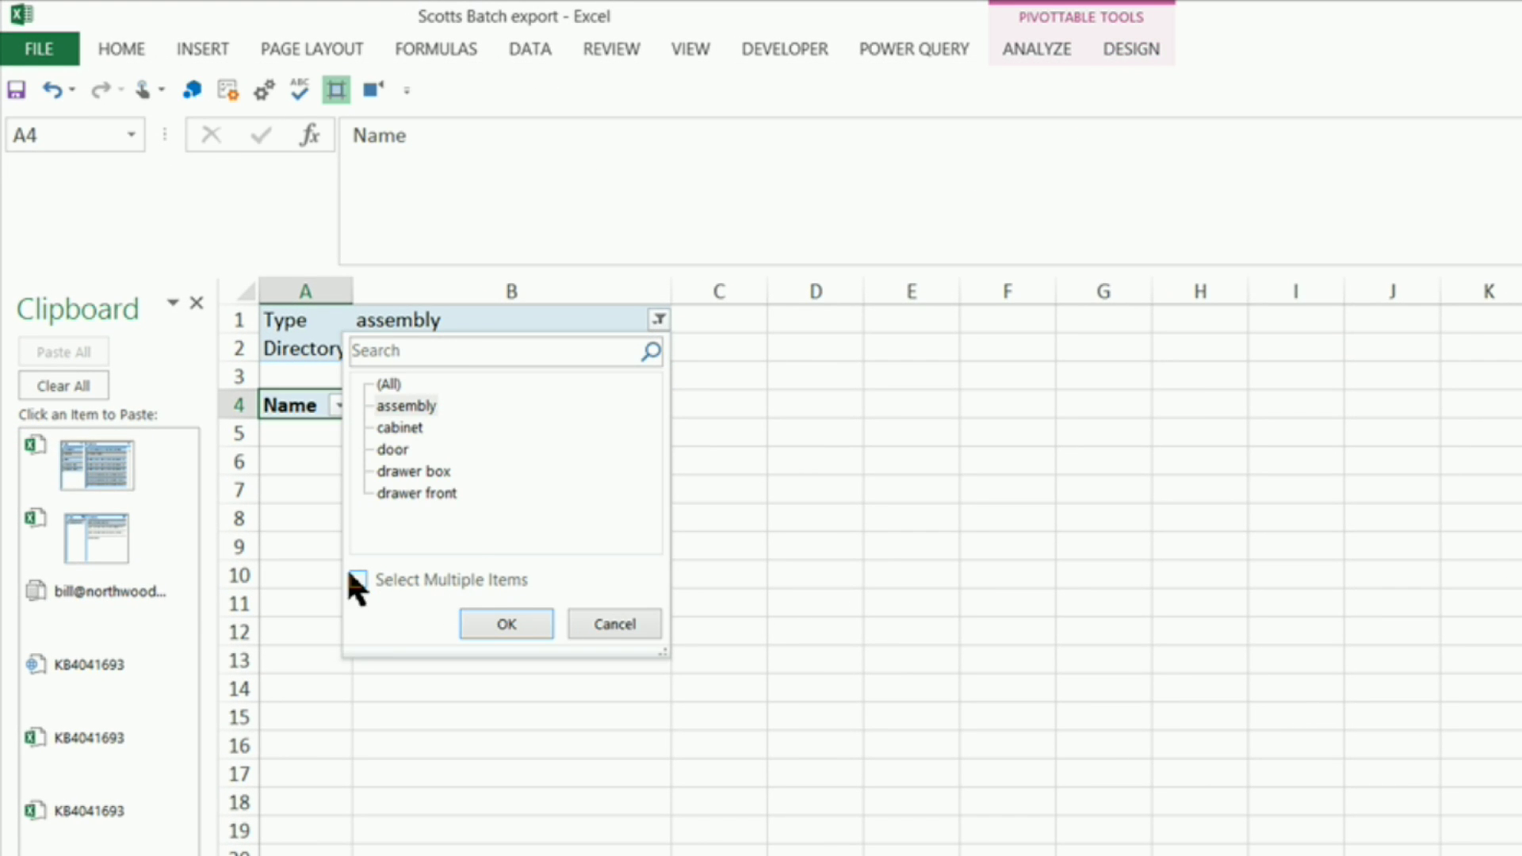
{"action": "left_click", "coordinate": [389, 384]}
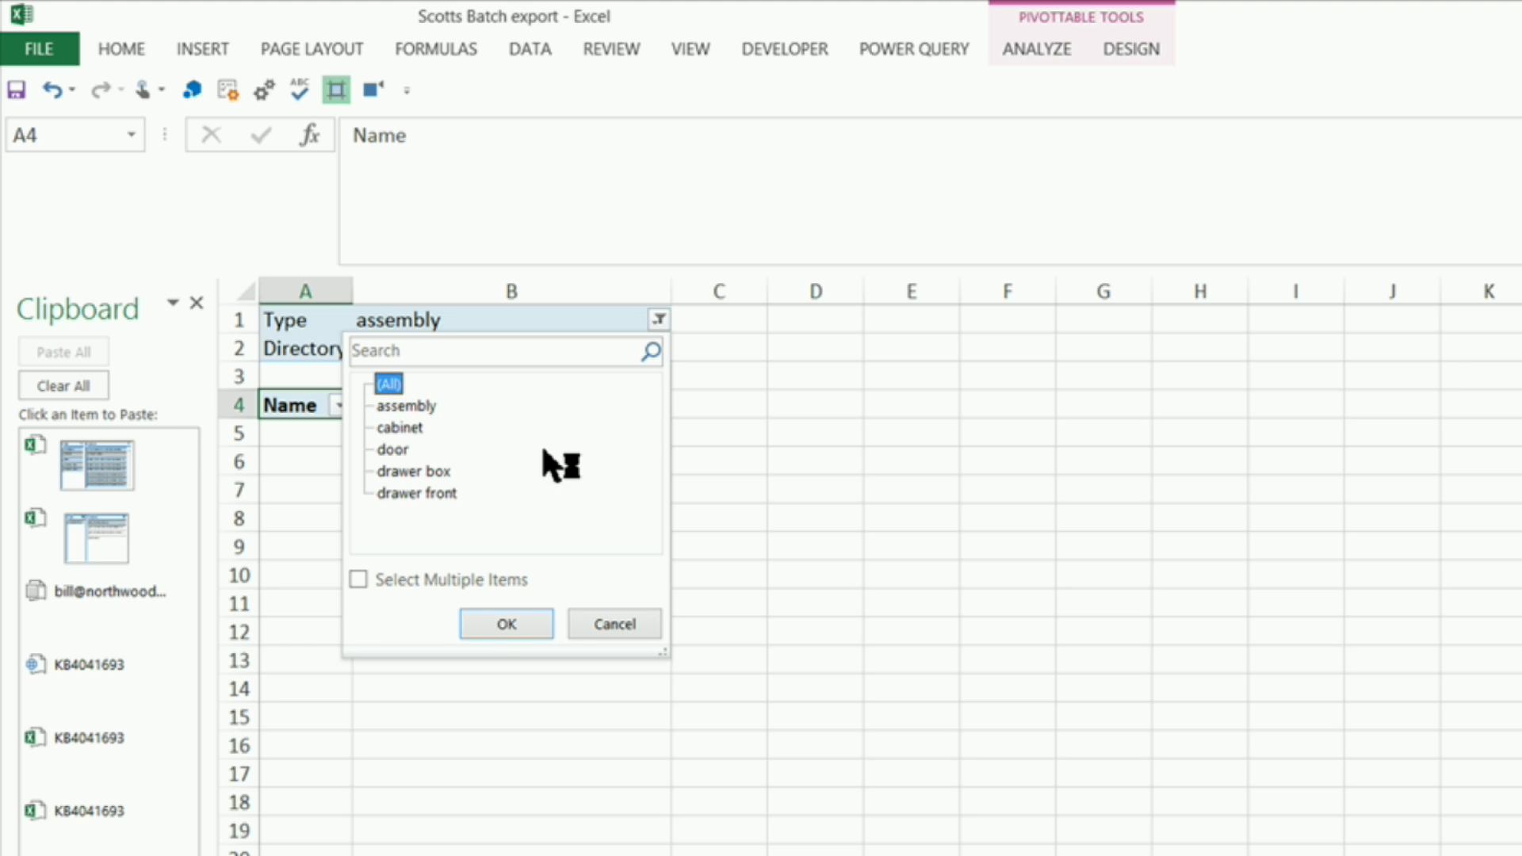
{"action": "left_click", "coordinate": [522, 625]}
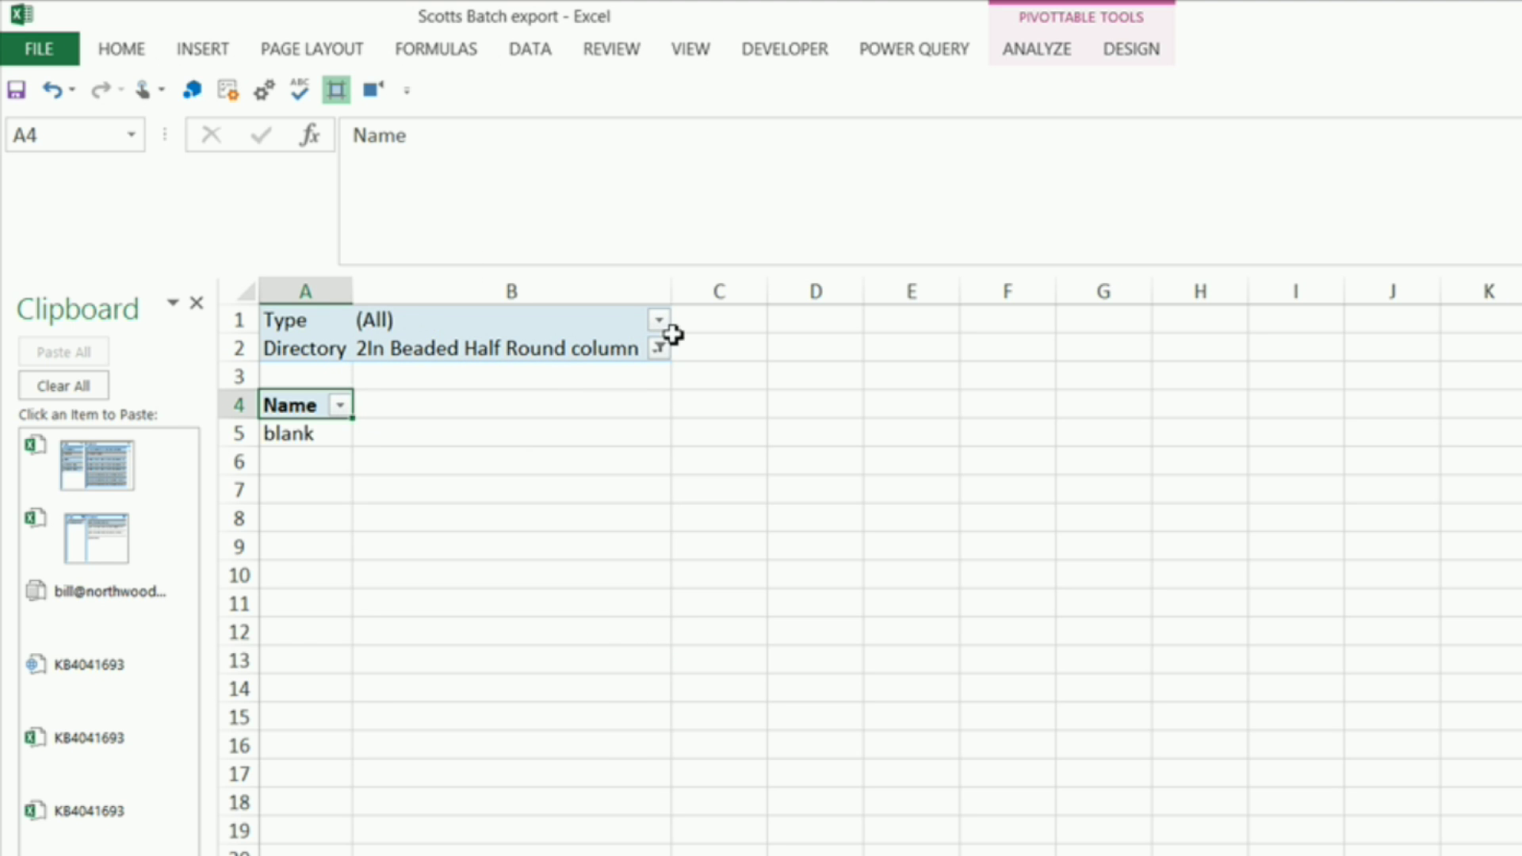
{"action": "left_click", "coordinate": [659, 348]}
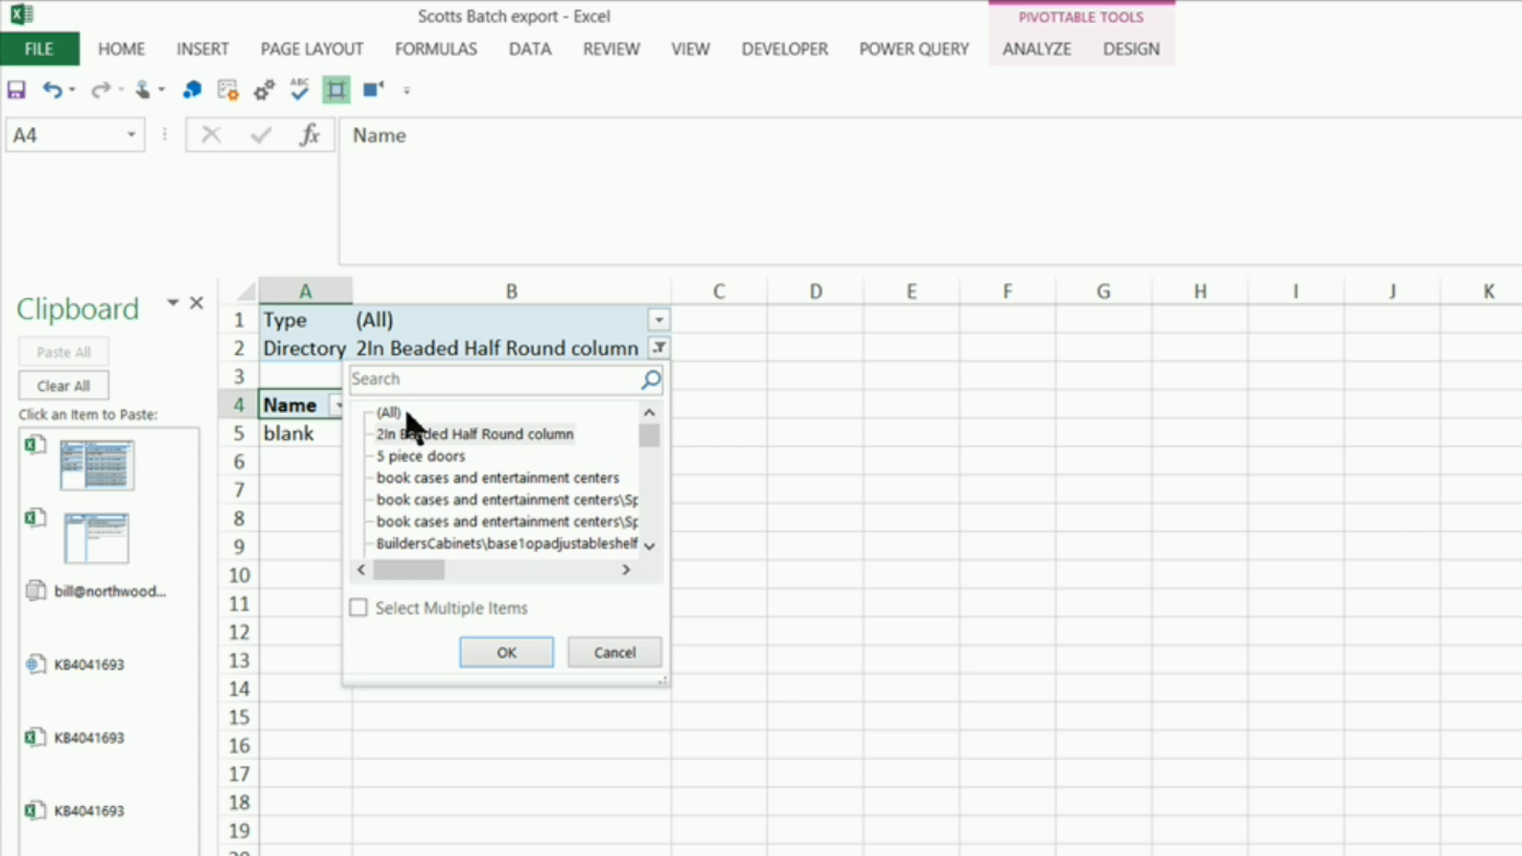
{"action": "left_click", "coordinate": [389, 413]}
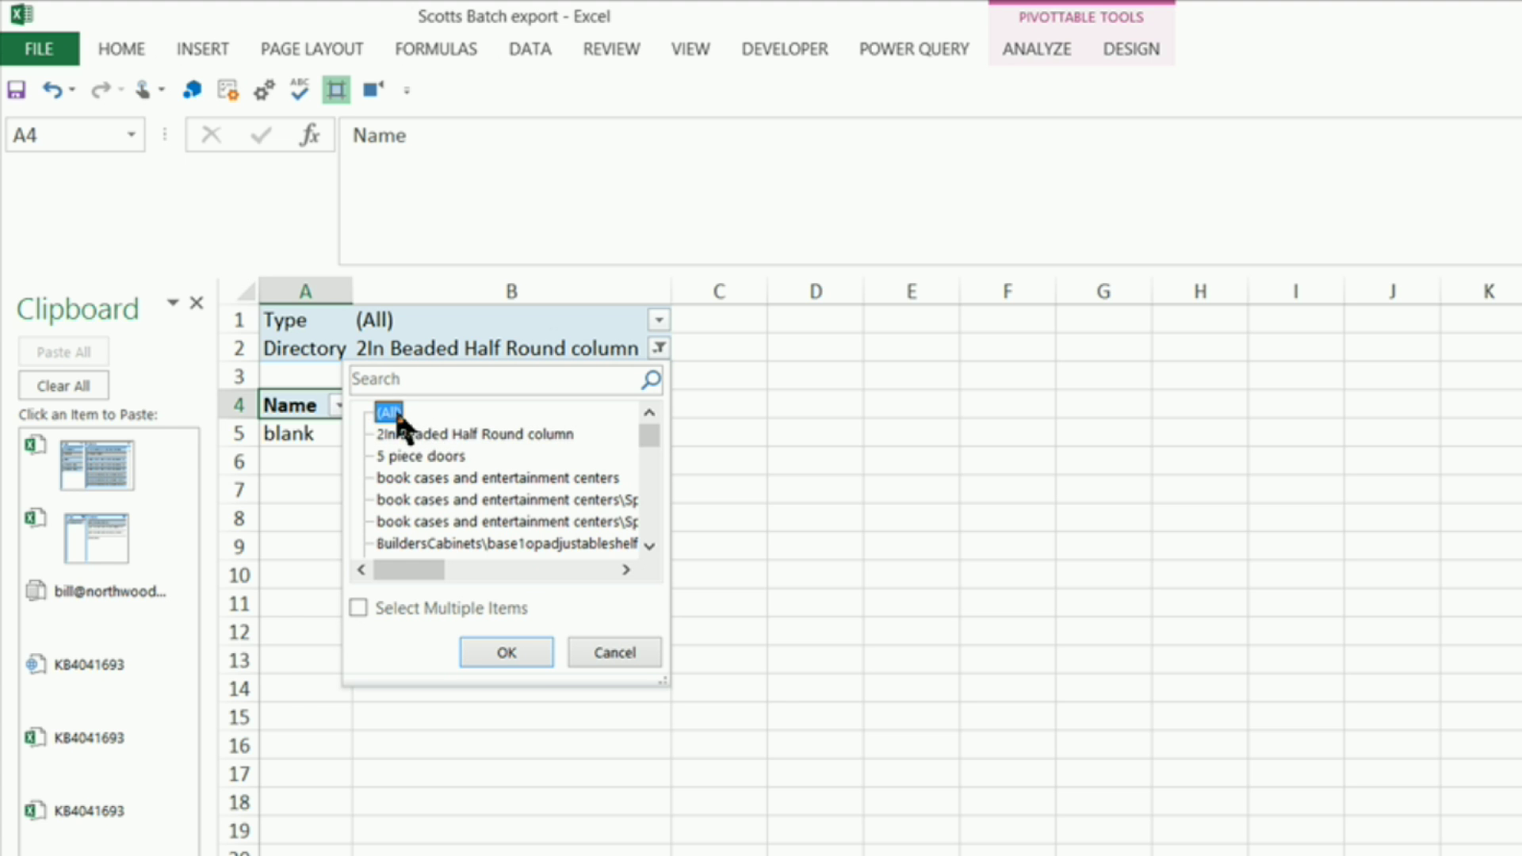
{"action": "left_click", "coordinate": [519, 655]}
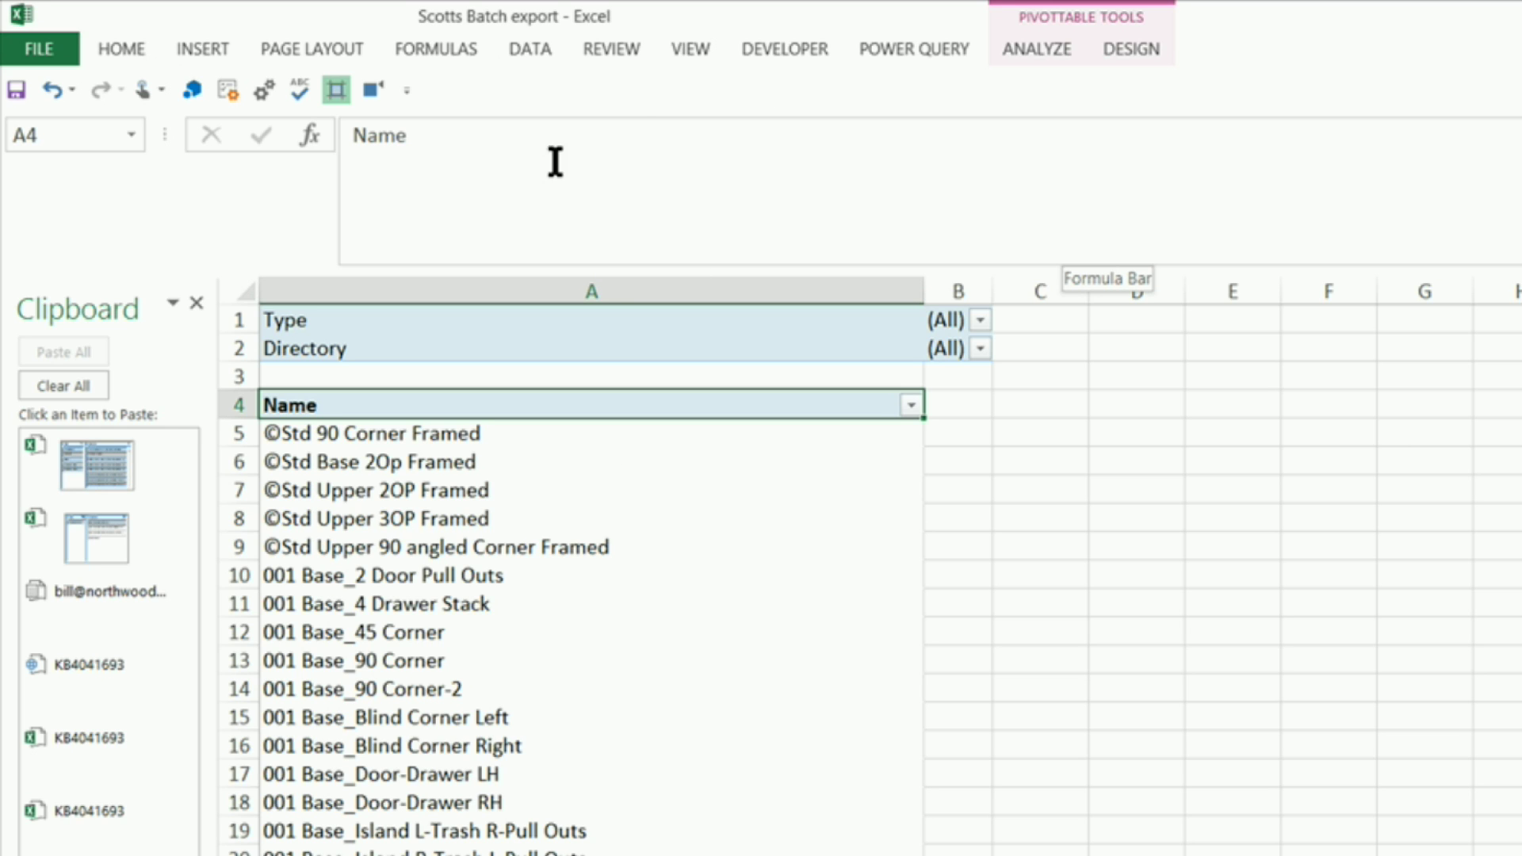
Insert slicers for the PivotTable's Type and Directory fields and arrange them side by side next to the data.
{"action": "left_click", "coordinate": [391, 496]}
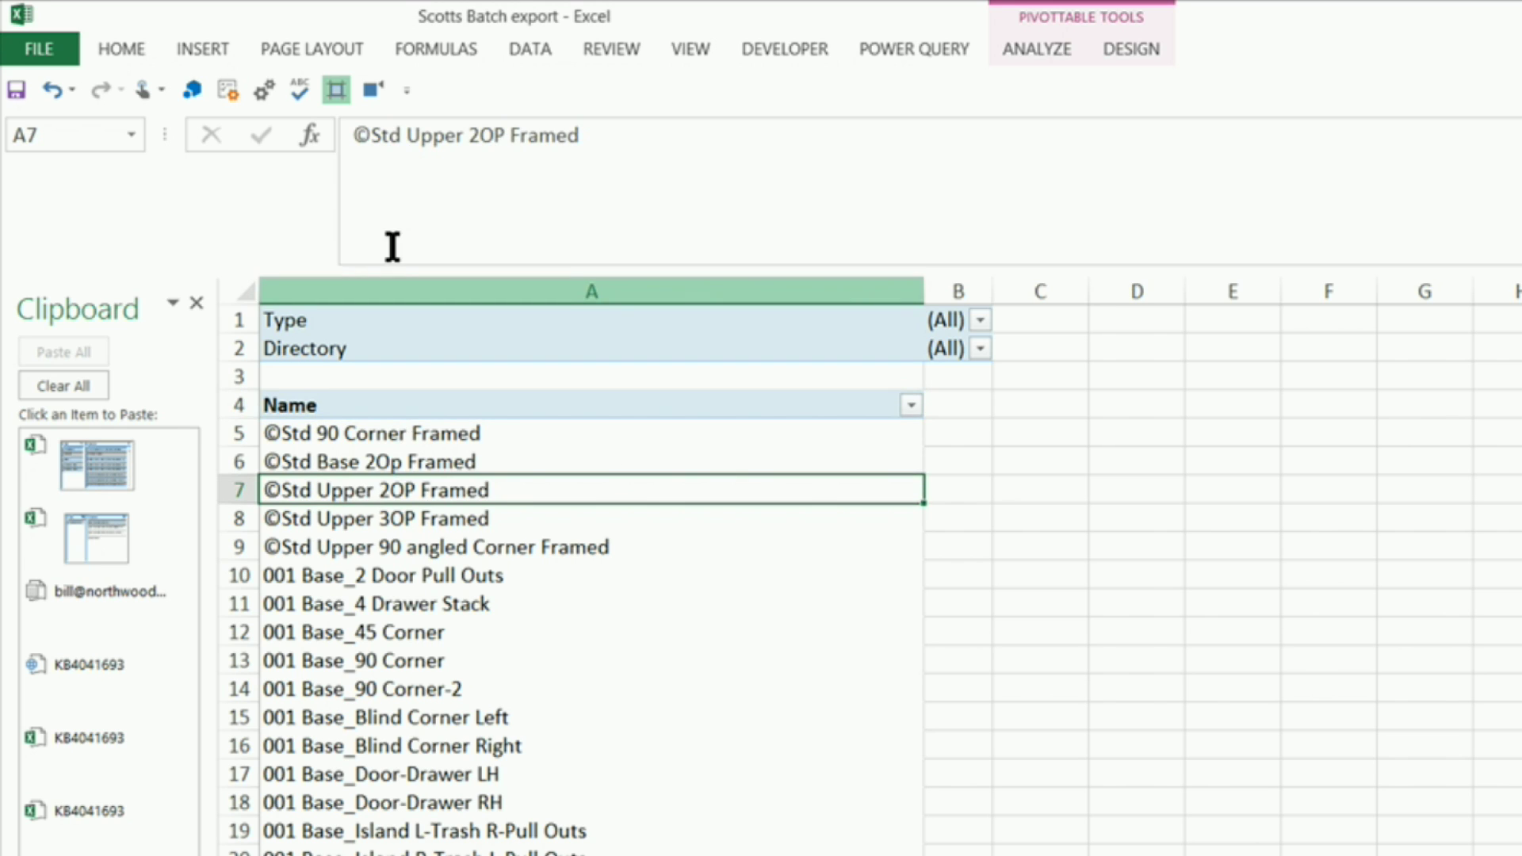
{"action": "left_click", "coordinate": [1021, 49]}
{"action": "left_click", "coordinate": [733, 103]}
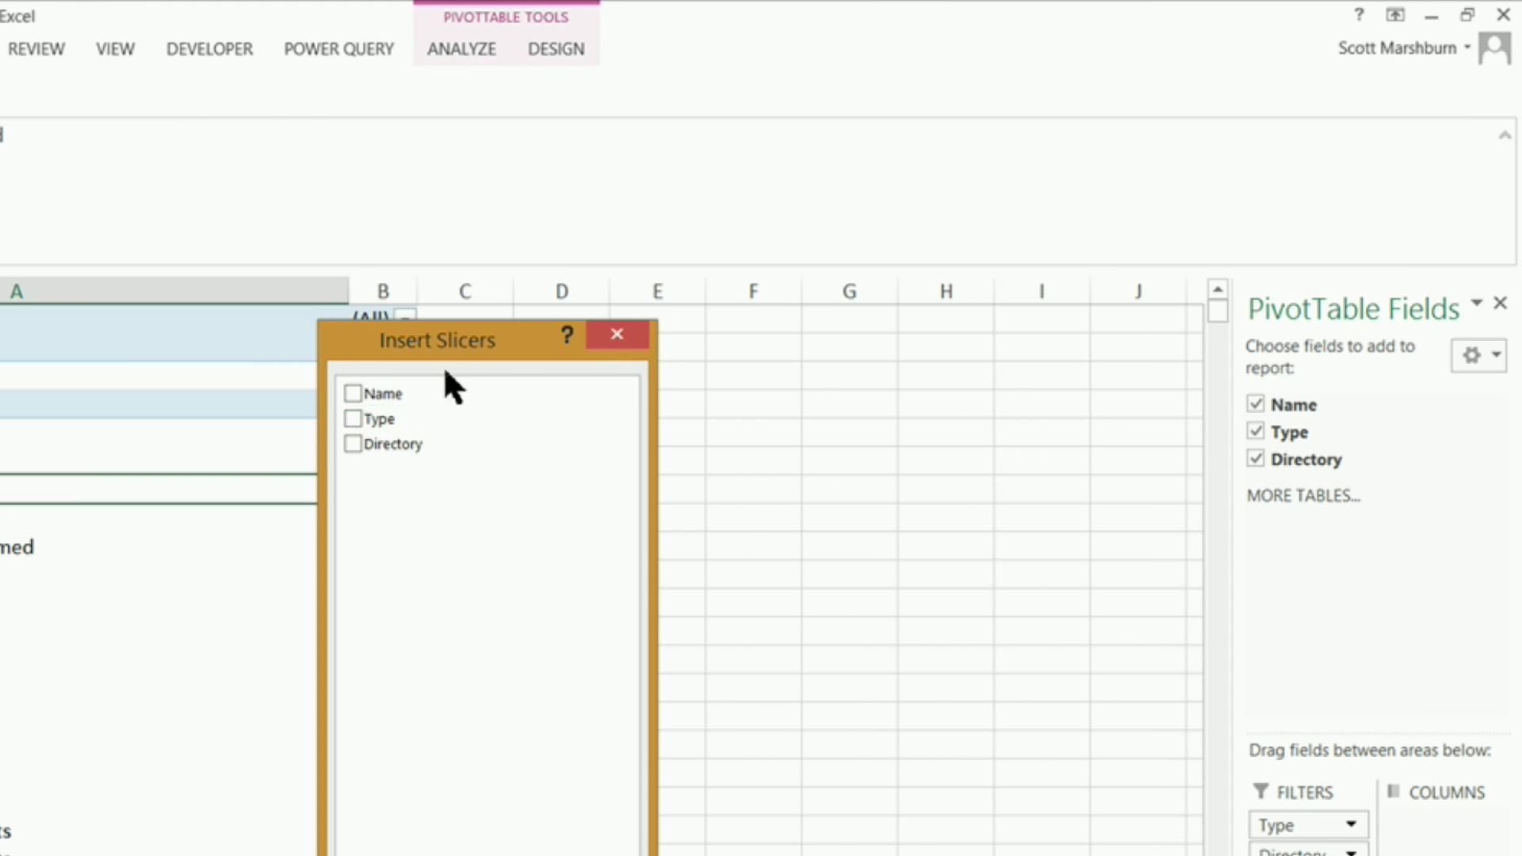
{"action": "left_click", "coordinate": [354, 419]}
{"action": "left_click", "coordinate": [352, 444]}
{"action": "left_click", "coordinate": [485, 855]}
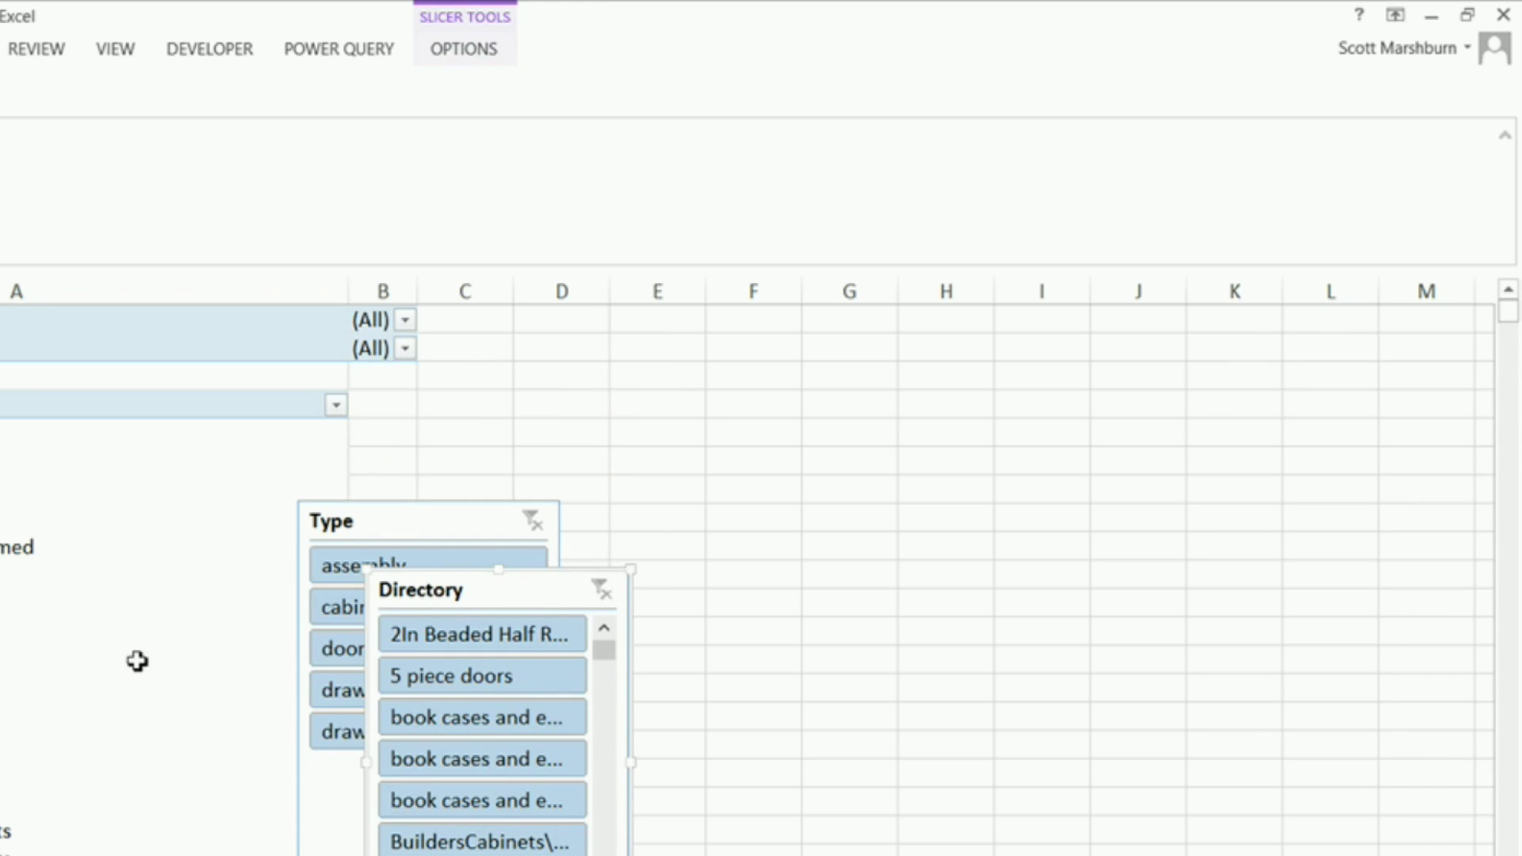
{"action": "left_click_drag", "start_coordinate": [440, 590], "coordinate": [773, 432]}
{"action": "left_click_drag", "start_coordinate": [448, 527], "coordinate": [574, 446]}
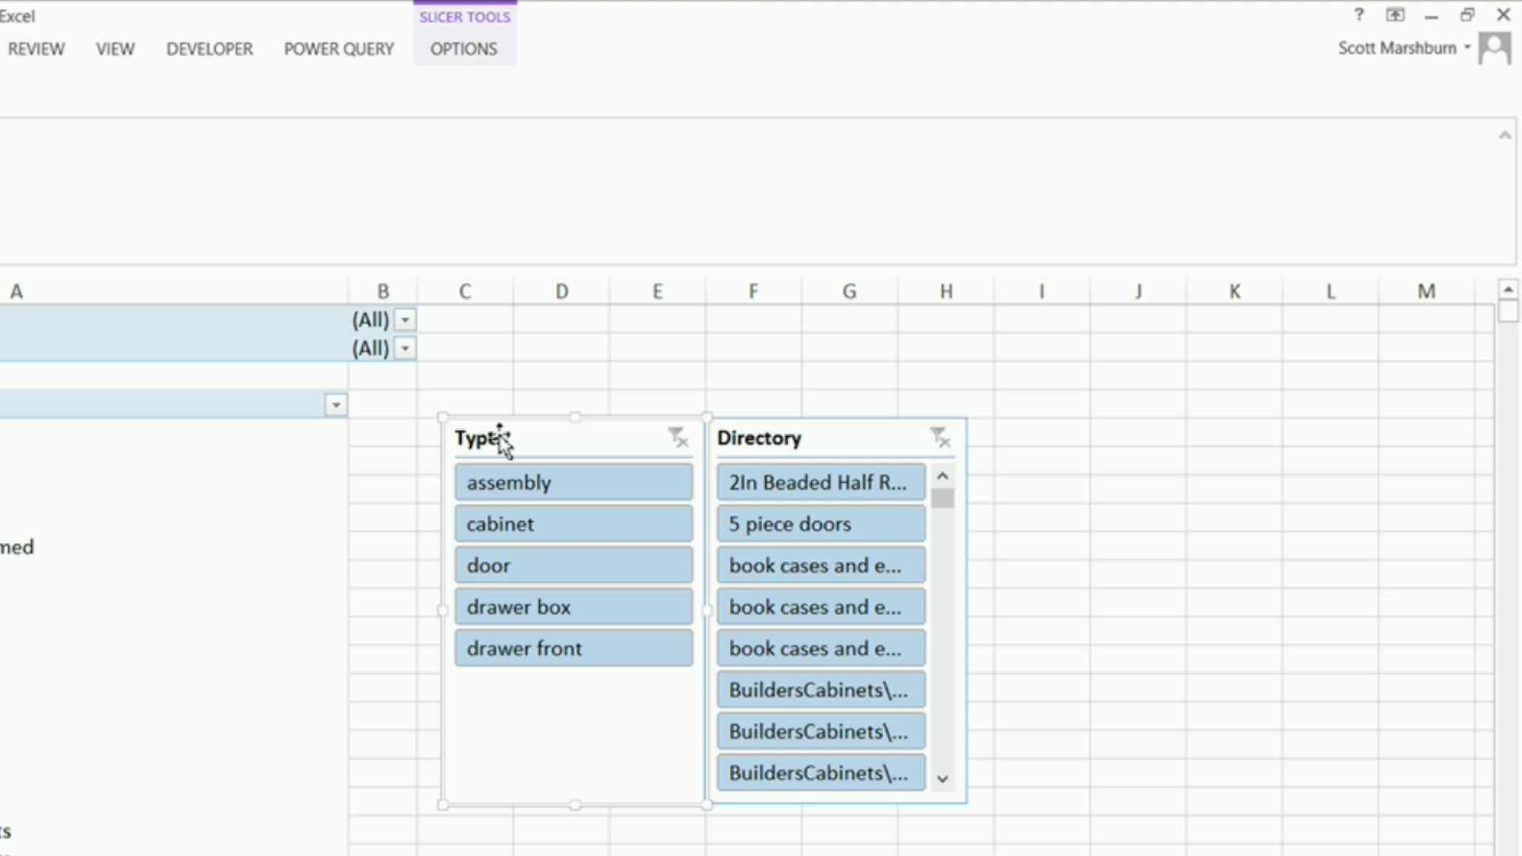
Set both the Type and Directory slicers to hide items with no data.
{"action": "left_click", "coordinate": [758, 436], "text": "ctrl"}
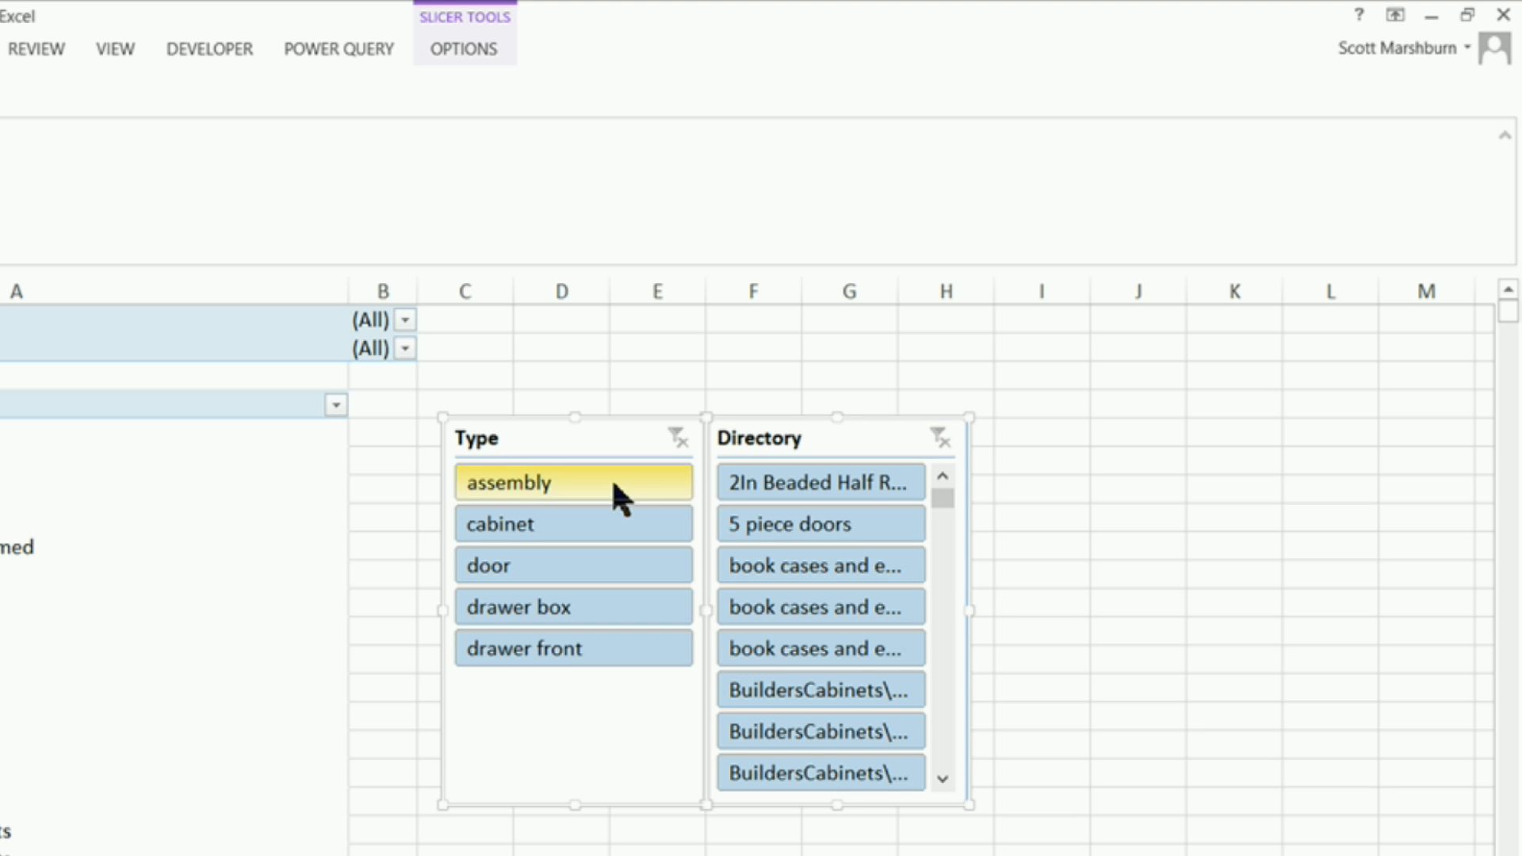
{"action": "right_click", "coordinate": [544, 495]}
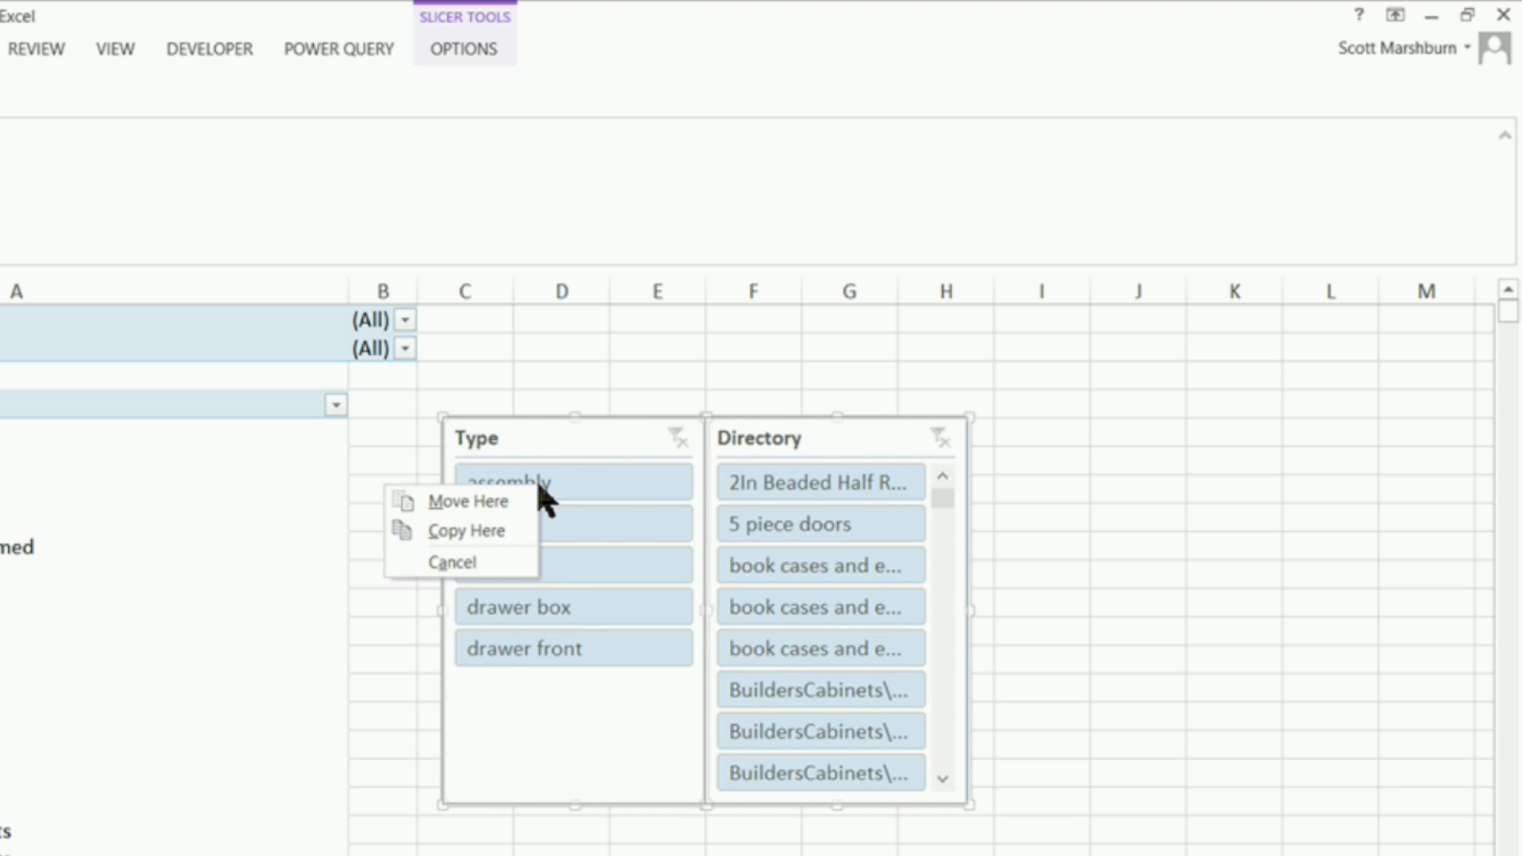
{"action": "key", "text": "Escape"}
{"action": "right_click", "coordinate": [558, 435]}
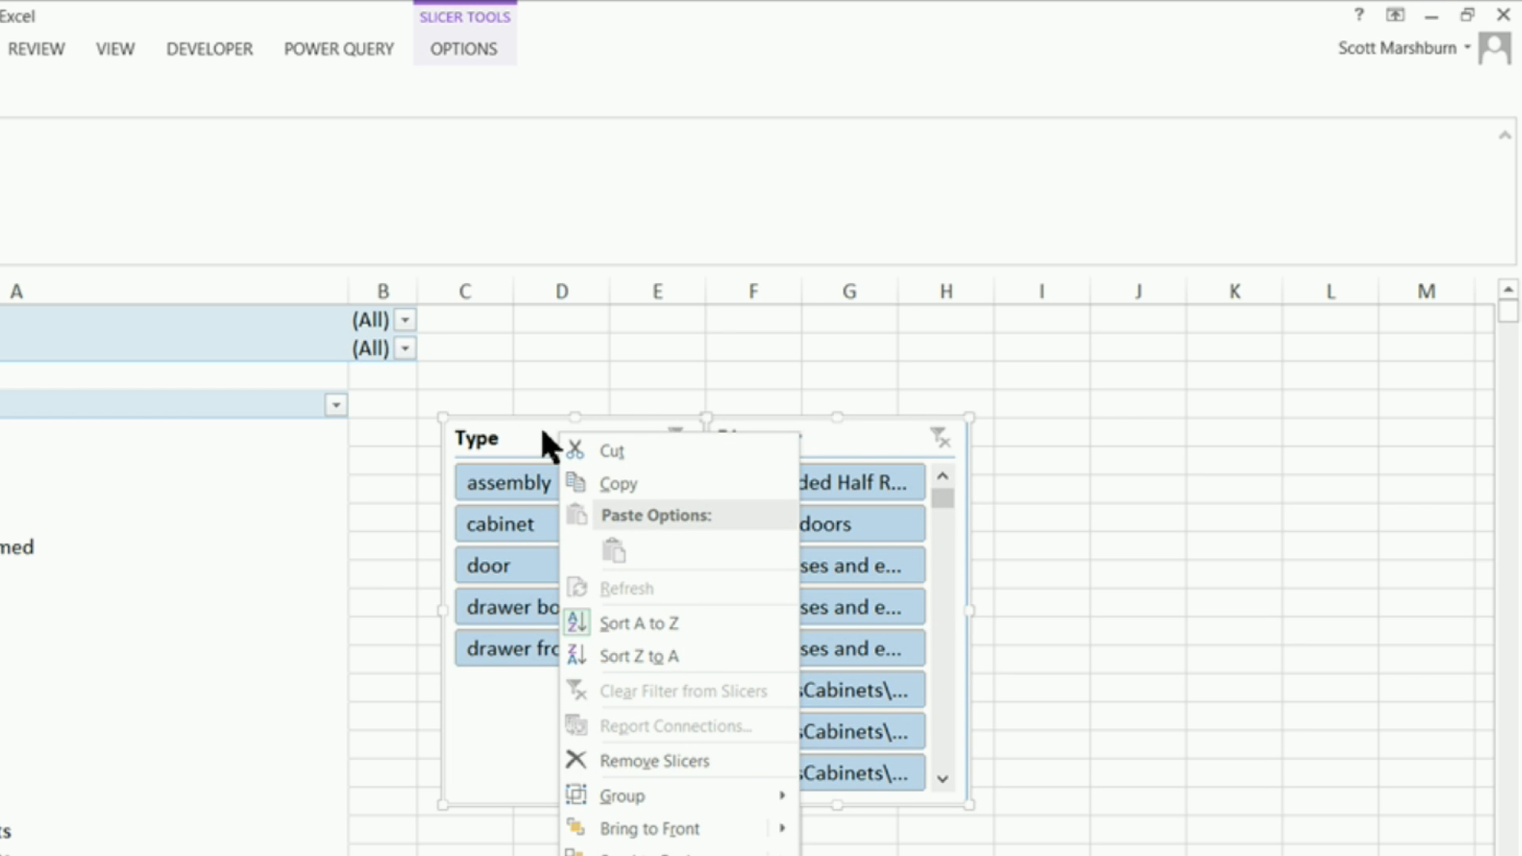
{"action": "right_click", "coordinate": [478, 442]}
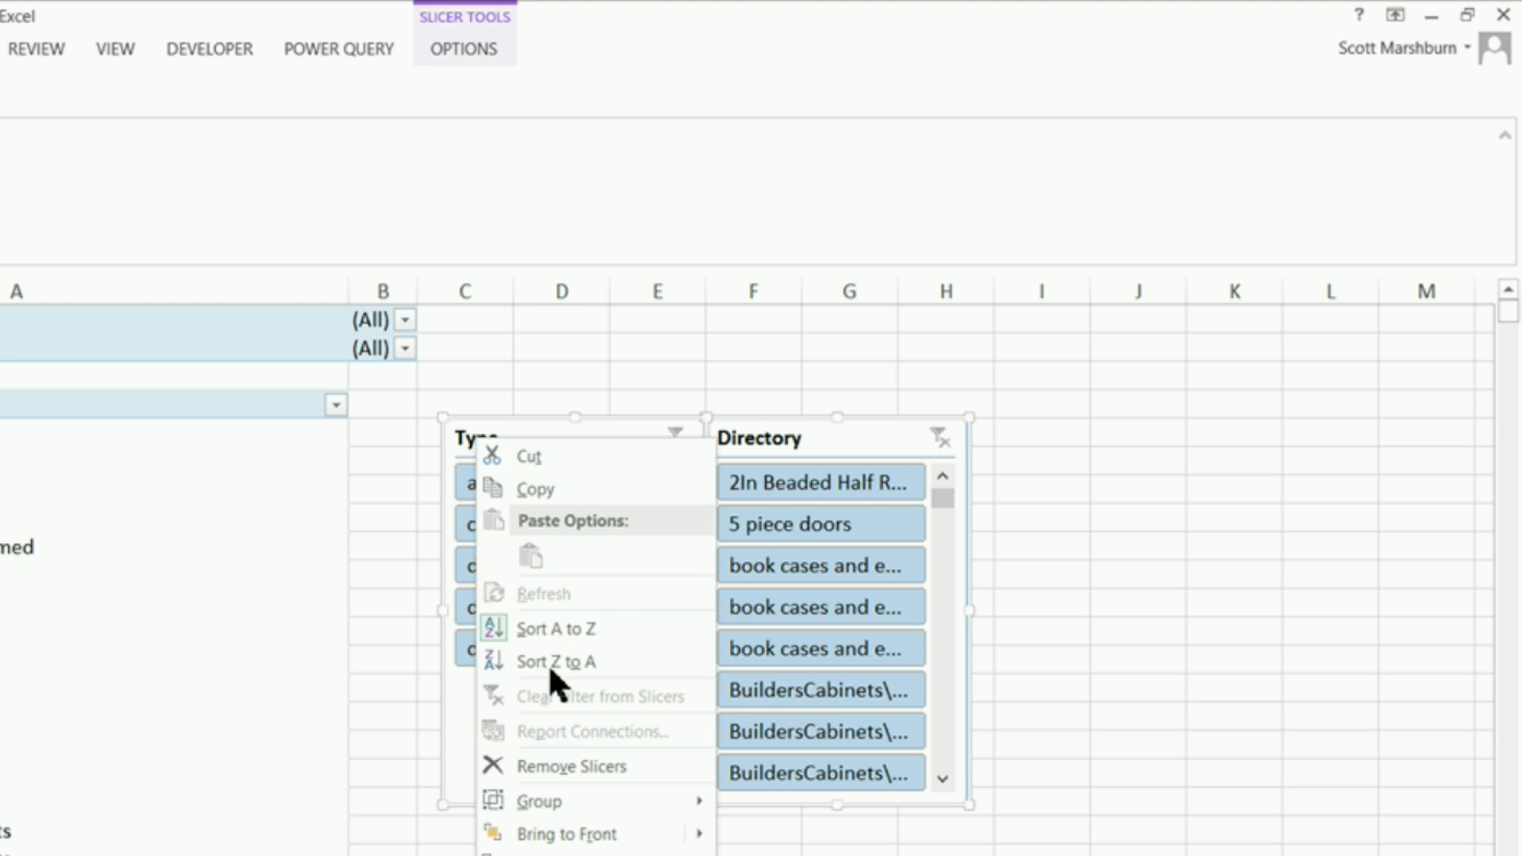
{"action": "right_click", "coordinate": [744, 435]}
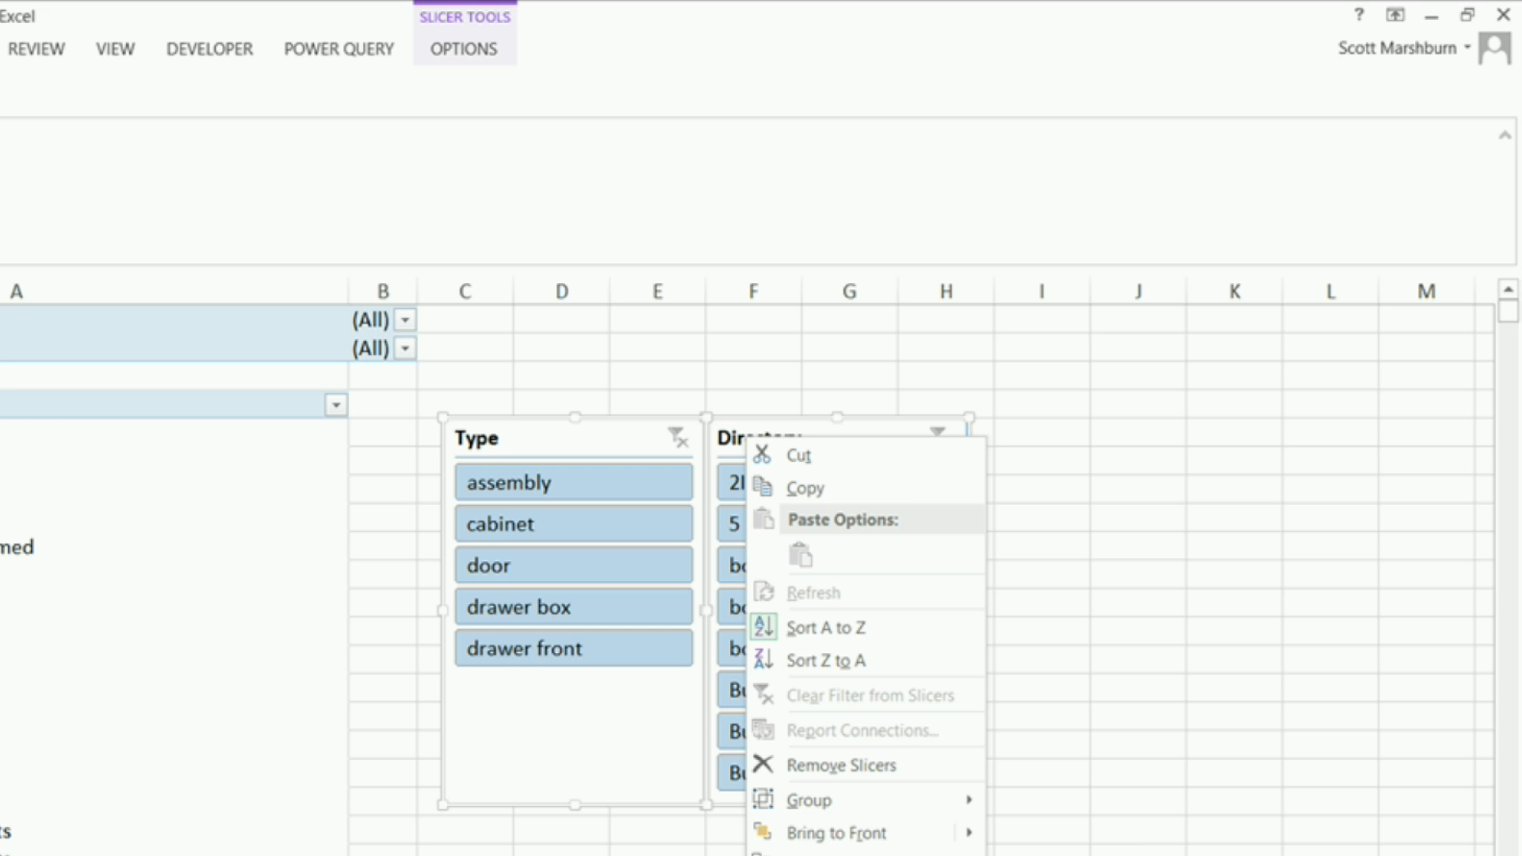
{"action": "left_click", "coordinate": [842, 855]}
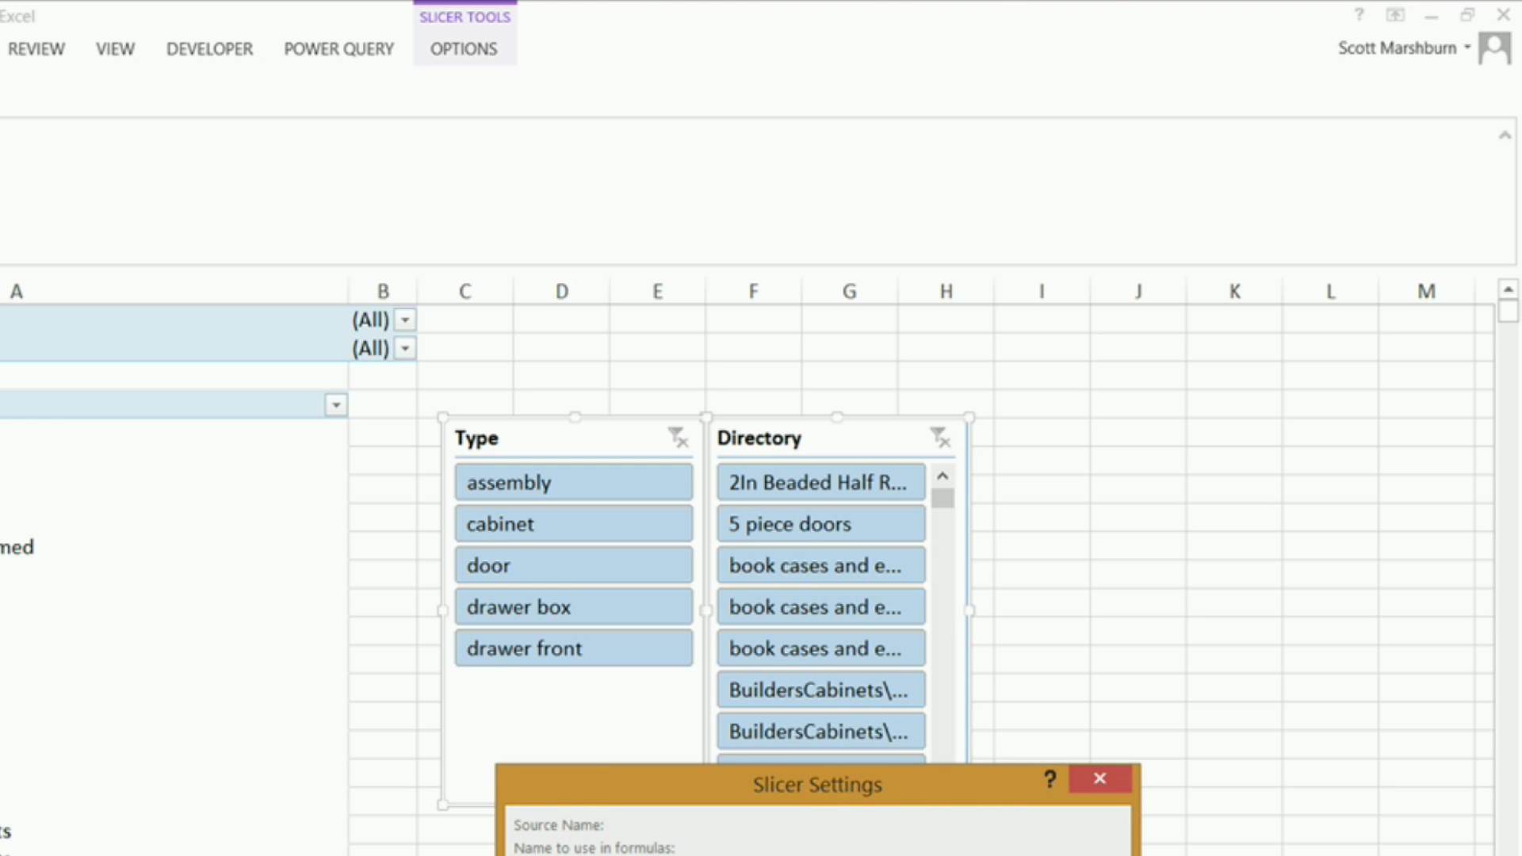
{"action": "left_click_drag", "start_coordinate": [809, 783], "coordinate": [119, 411]}
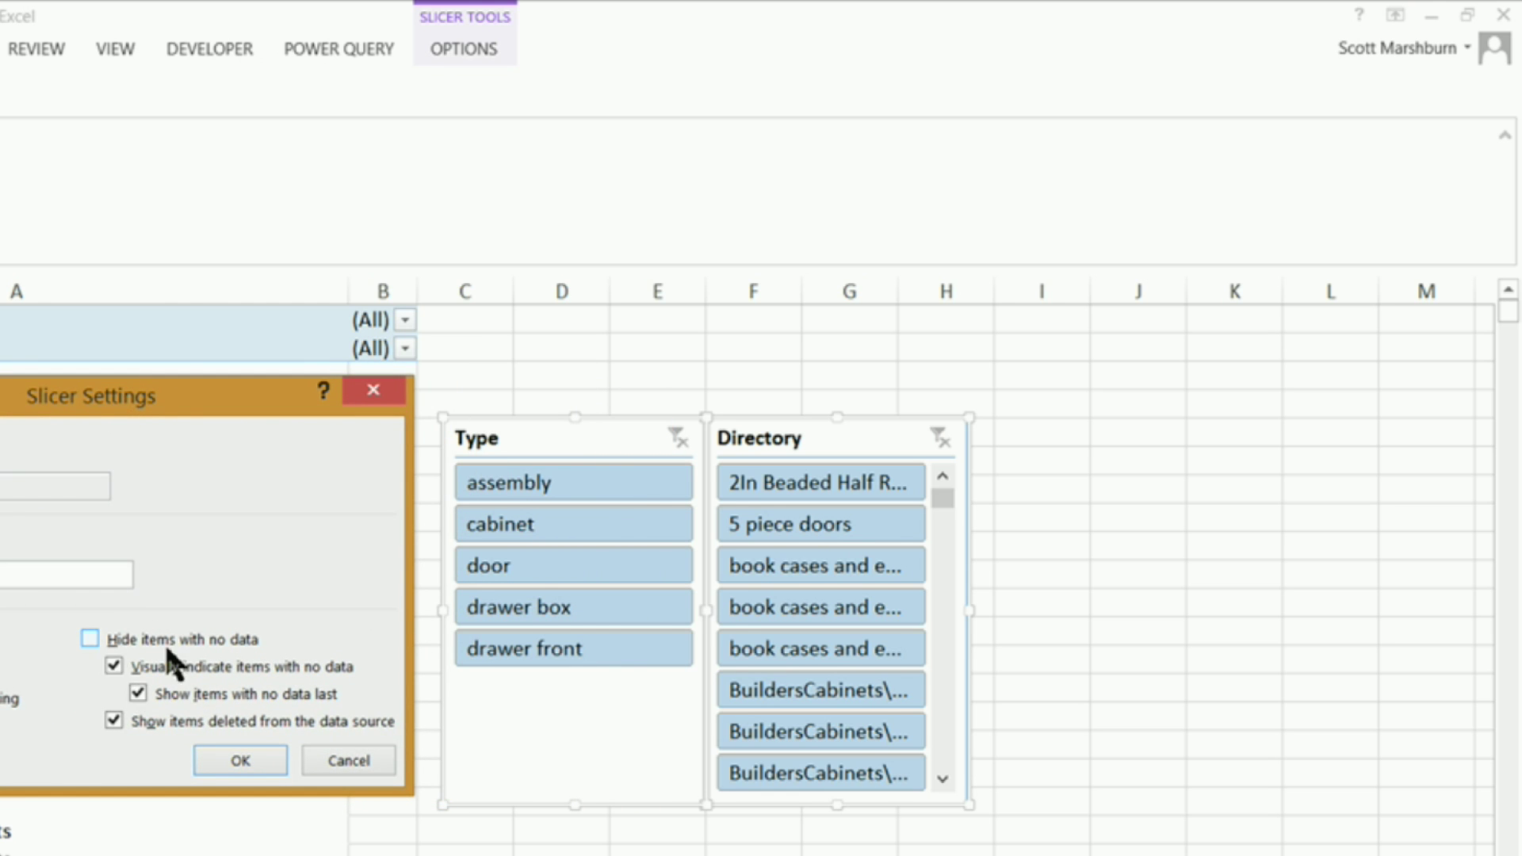
{"action": "left_click", "coordinate": [89, 636]}
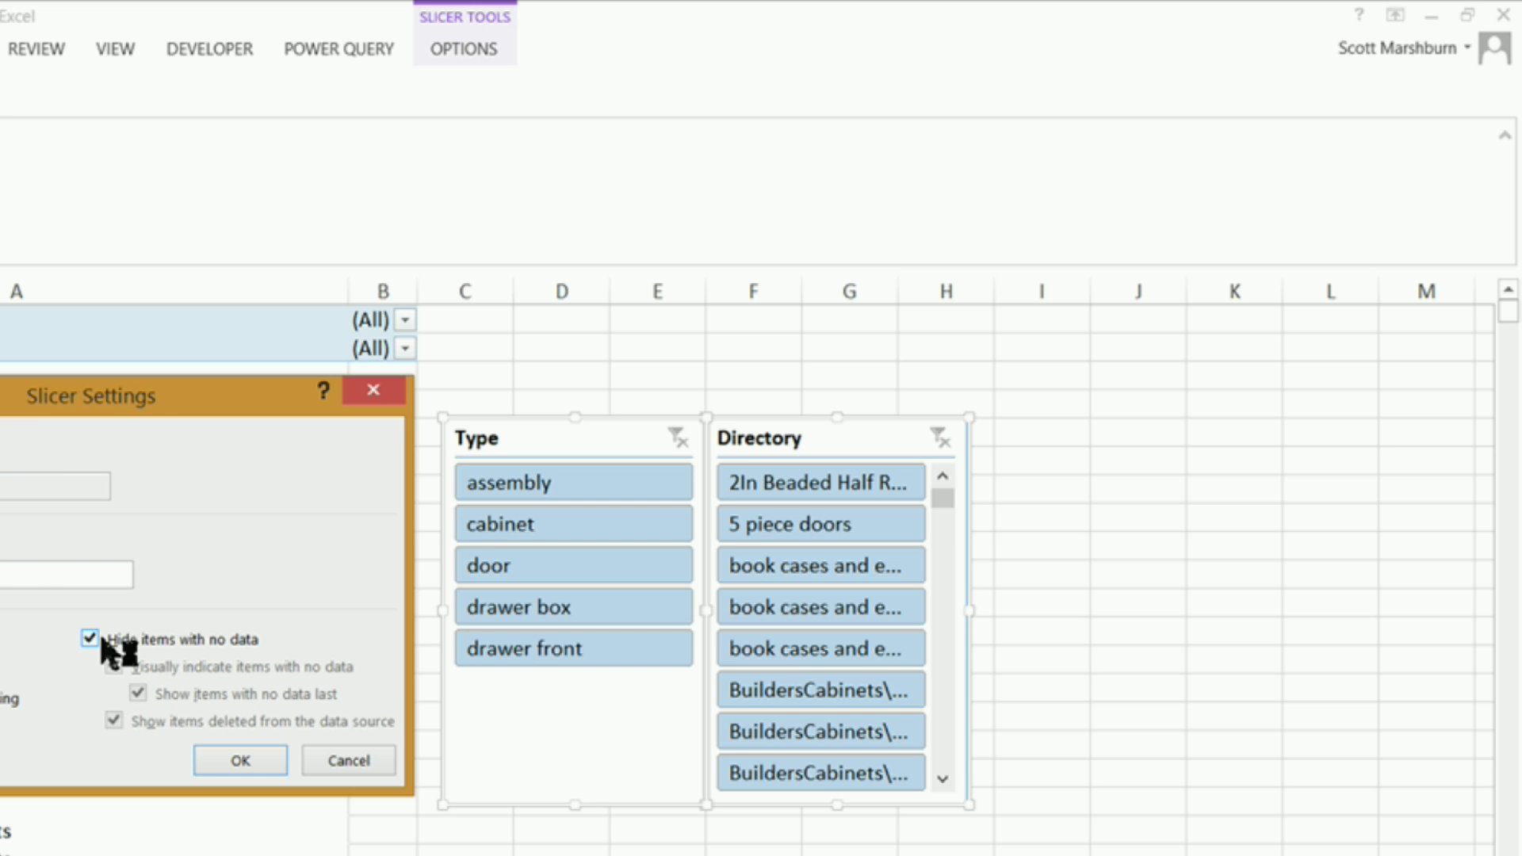
{"action": "left_click", "coordinate": [240, 762]}
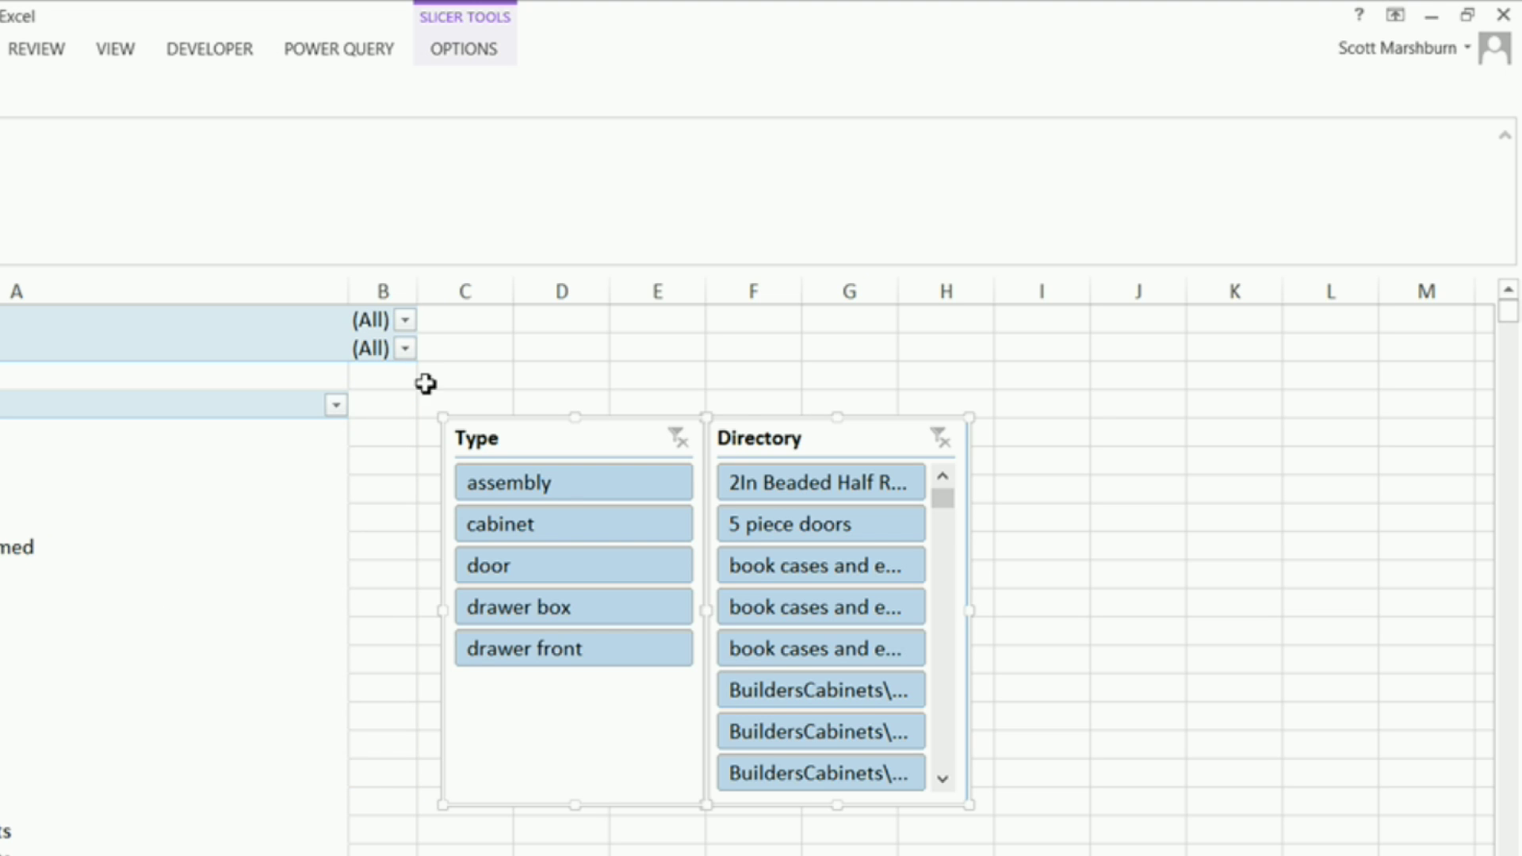
Examine the size and cell-anchoring properties of both slicers, then close the settings and deselect the slicers.
{"action": "right_click", "coordinate": [583, 448]}
{"action": "right_click", "coordinate": [626, 432]}
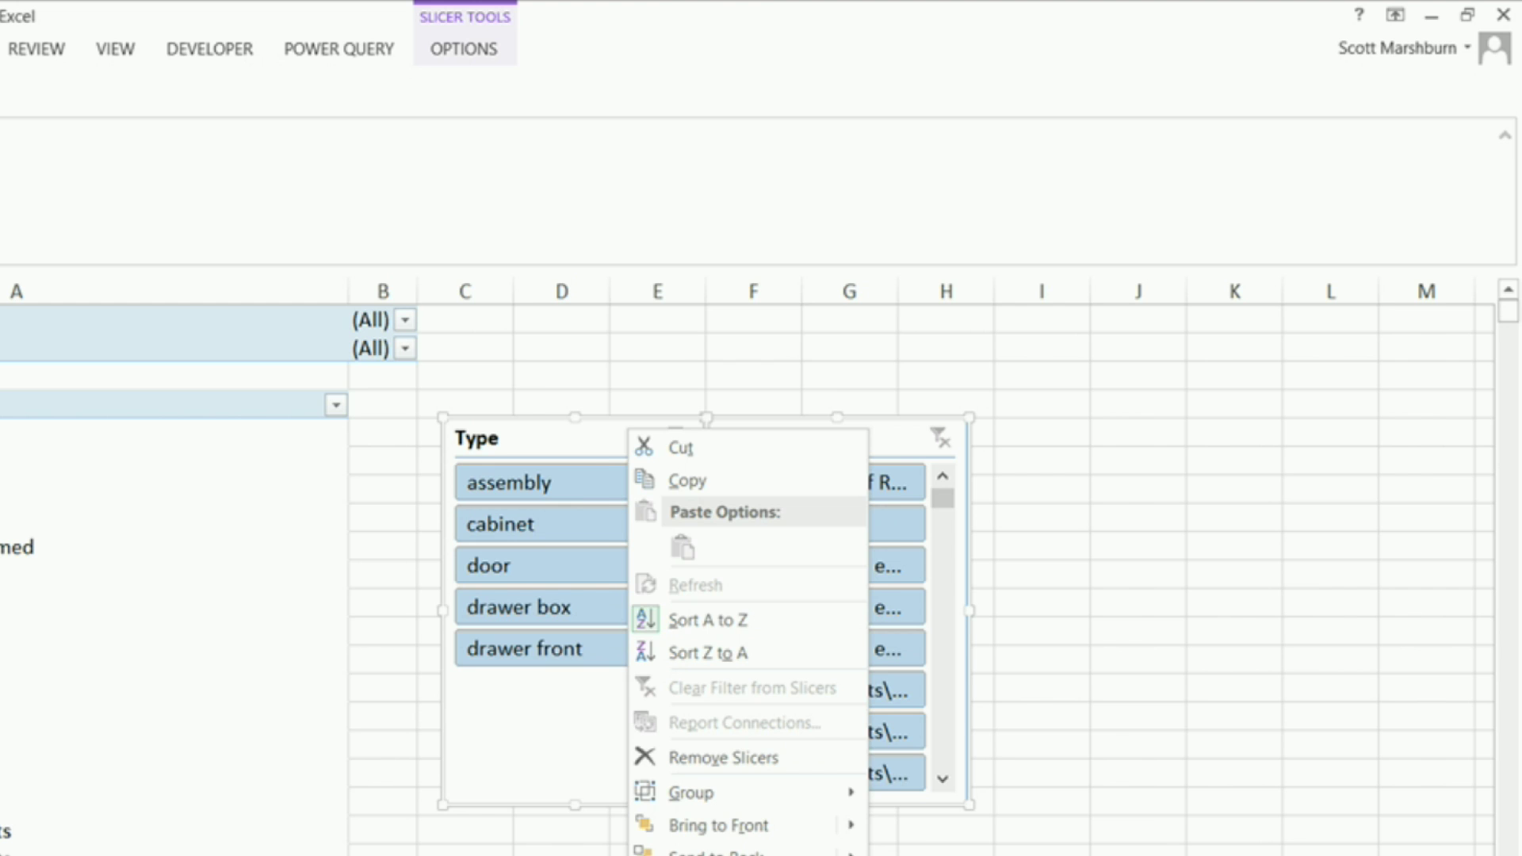
{"action": "left_click", "coordinate": [730, 855]}
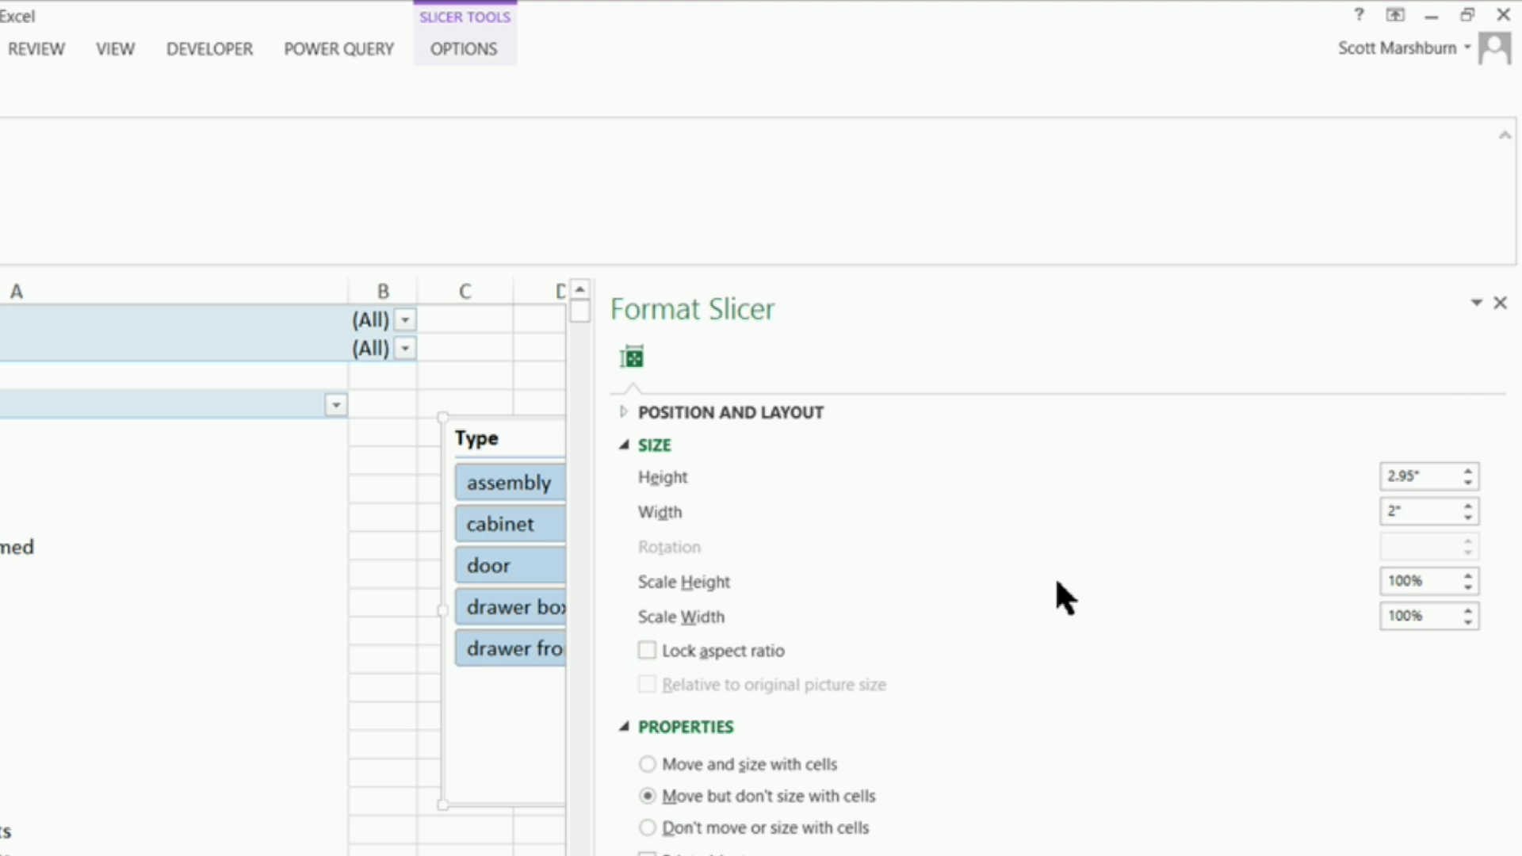
{"action": "left_click", "coordinate": [1499, 305]}
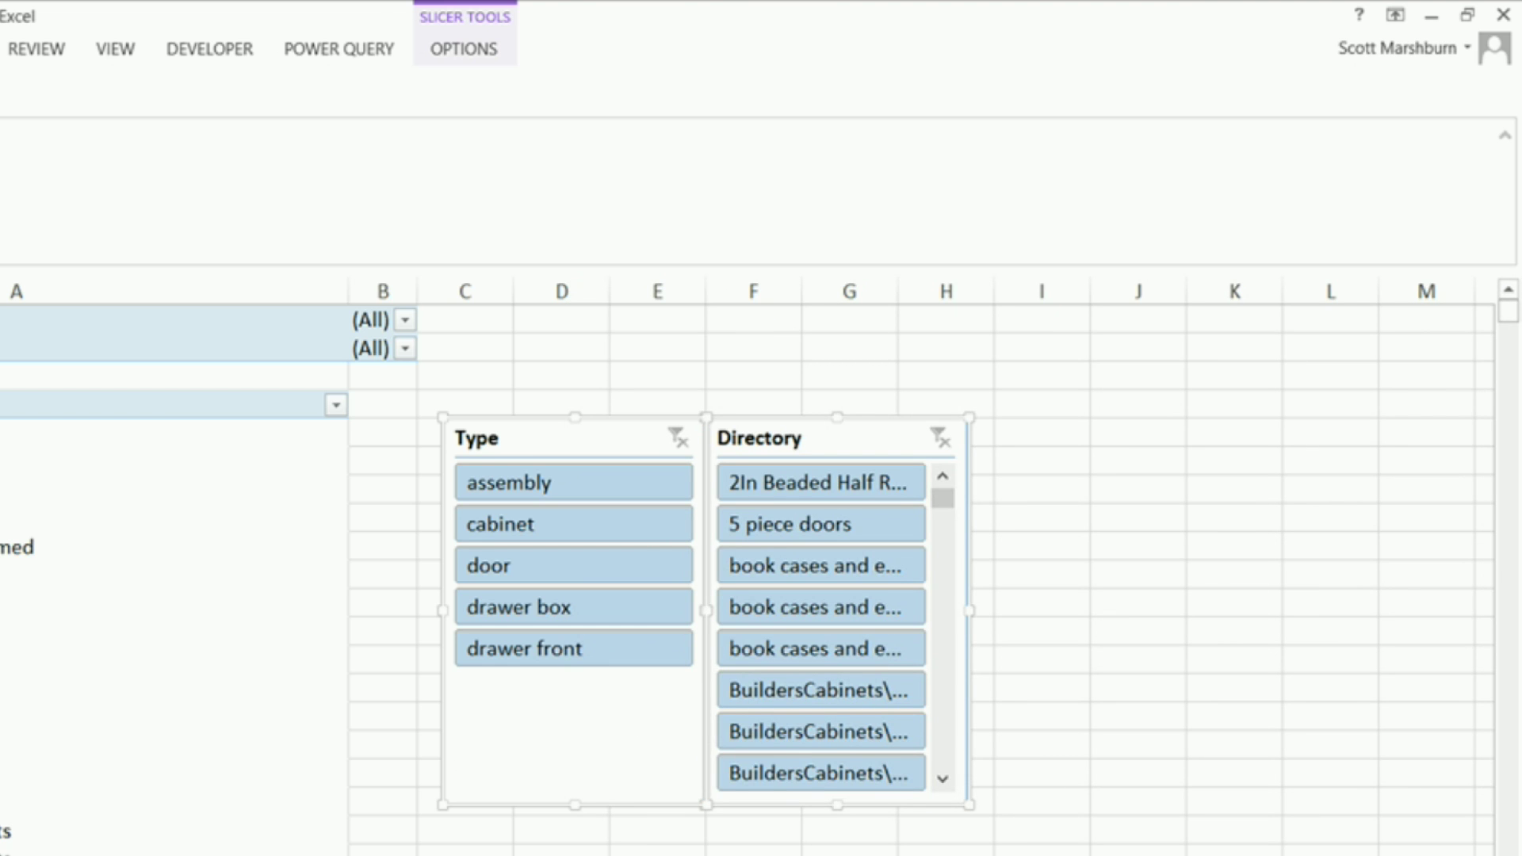
{"action": "left_click", "coordinate": [465, 853]}
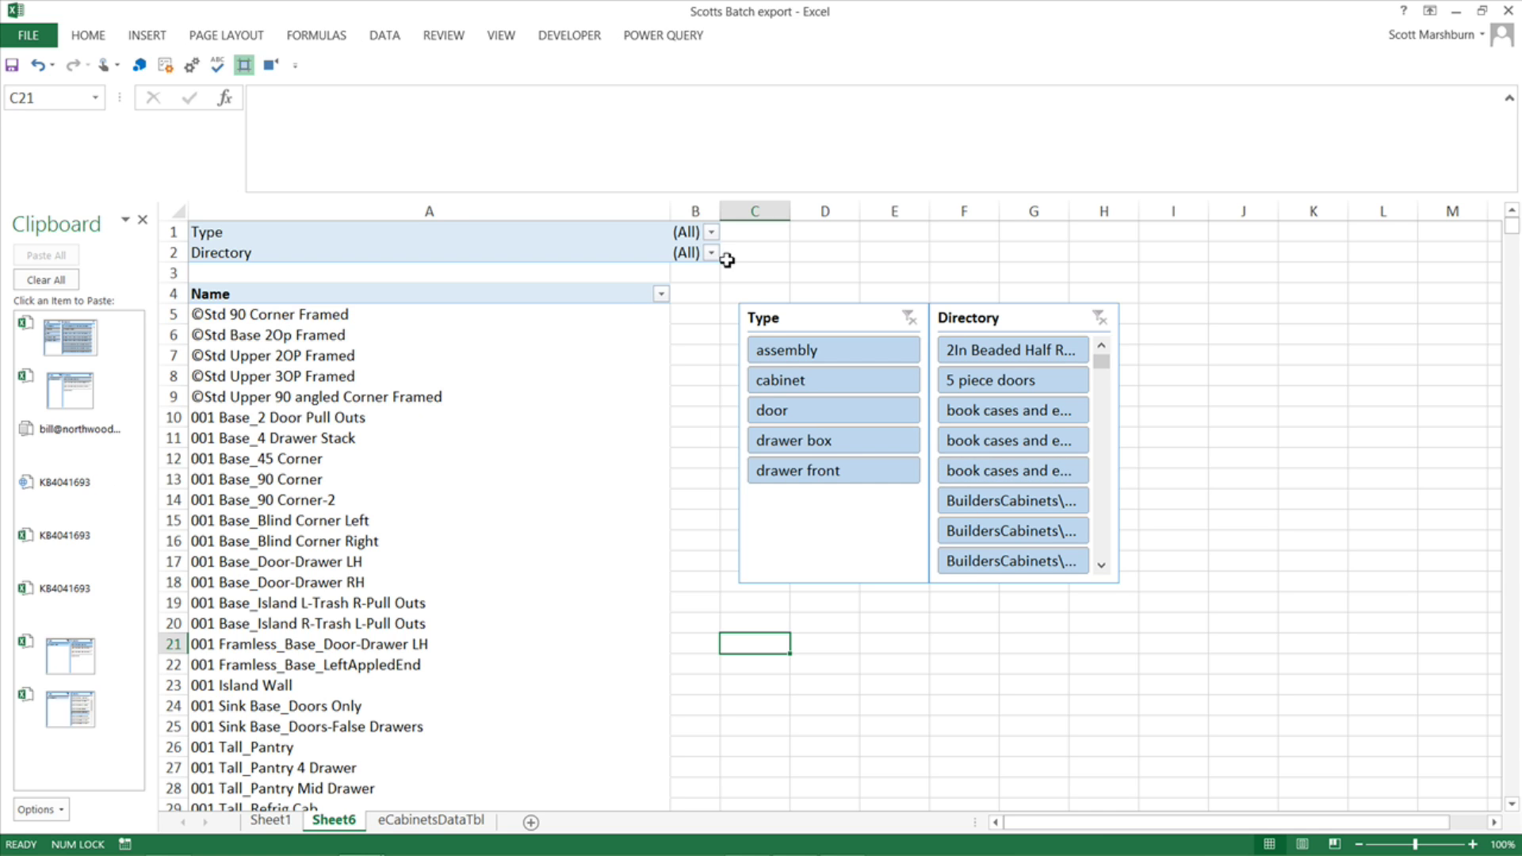
Try the slicers by filtering Type to drawer box and Directory to My Drawer Boxes, then clear both filters.
{"action": "left_click", "coordinate": [789, 446]}
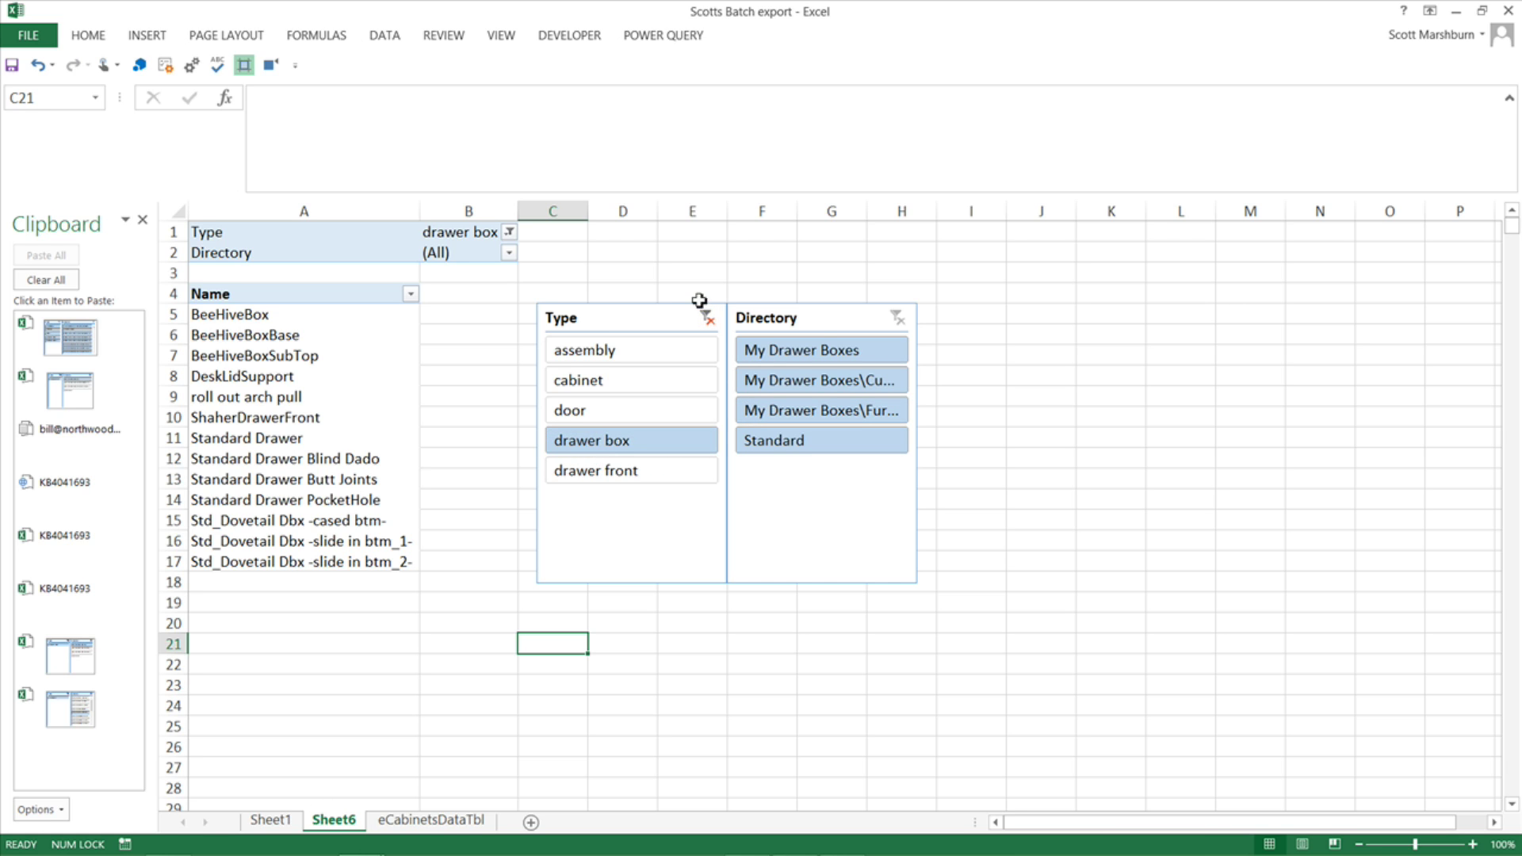
{"action": "left_click", "coordinate": [772, 351]}
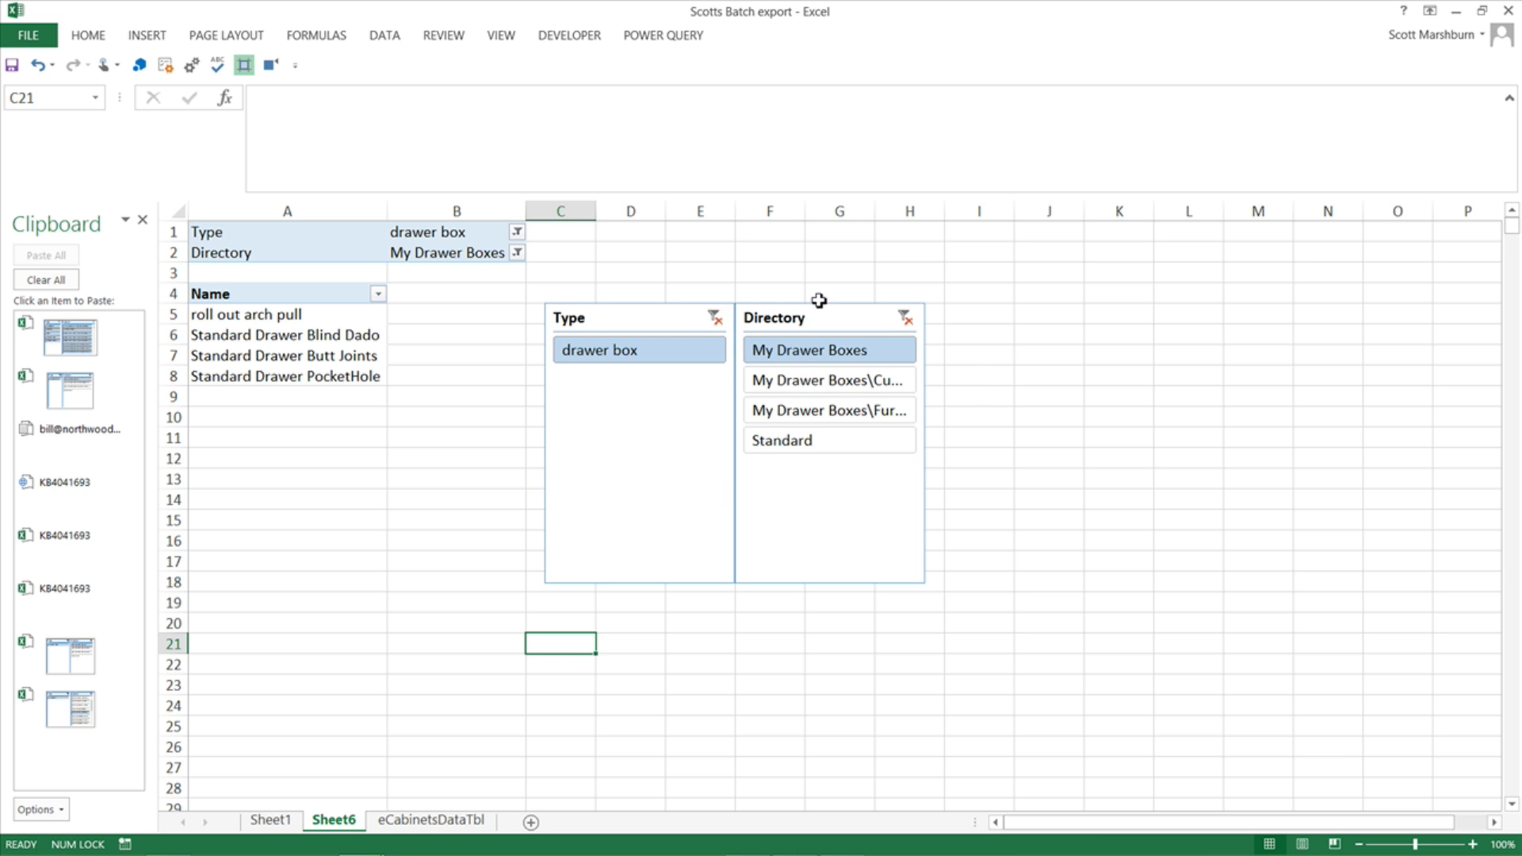
{"action": "left_click", "coordinate": [715, 317]}
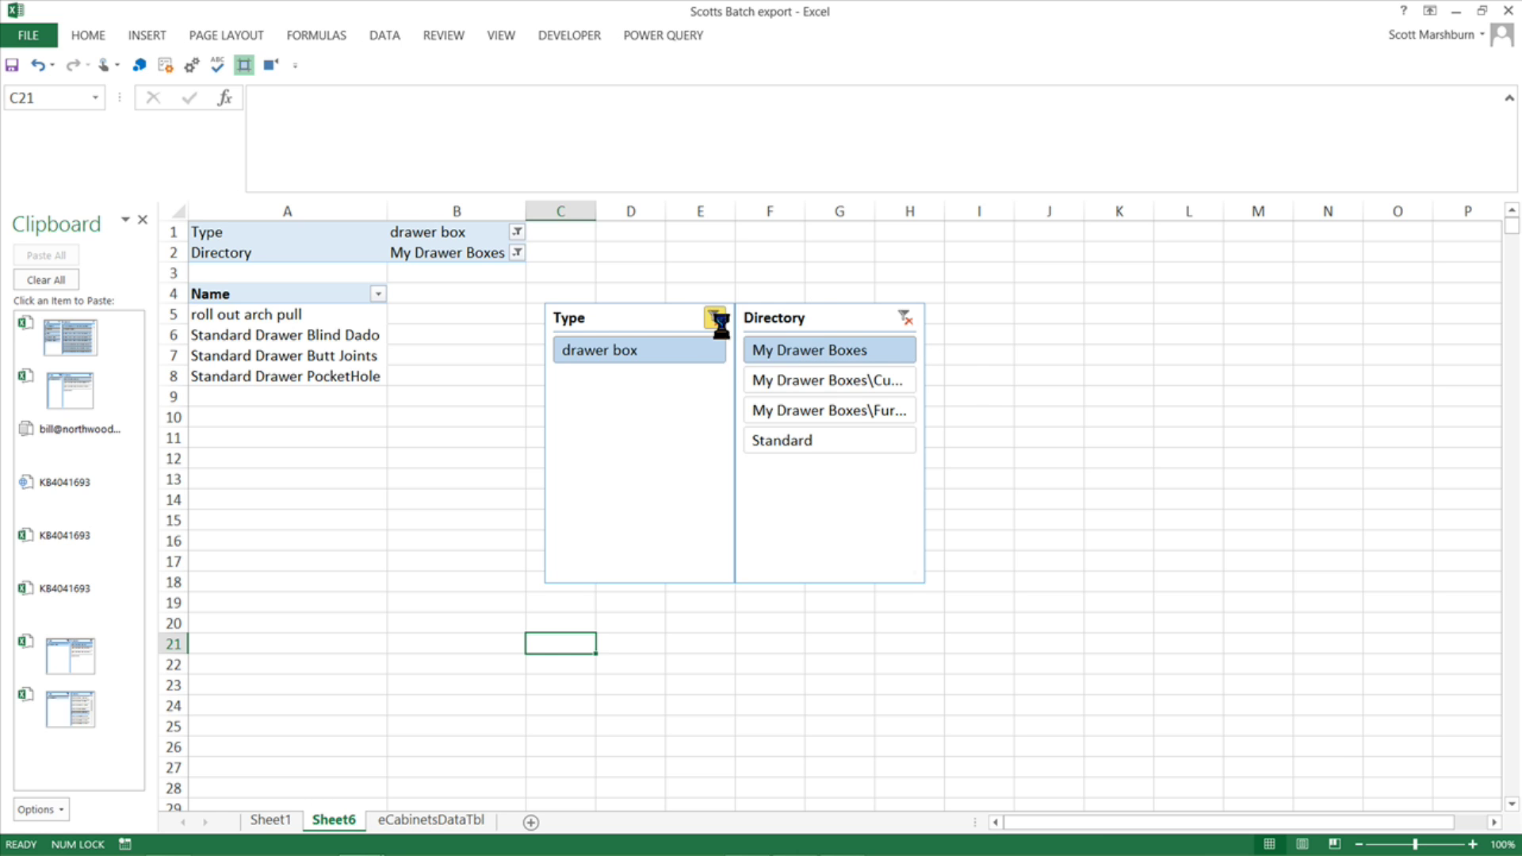
{"action": "left_click", "coordinate": [905, 318]}
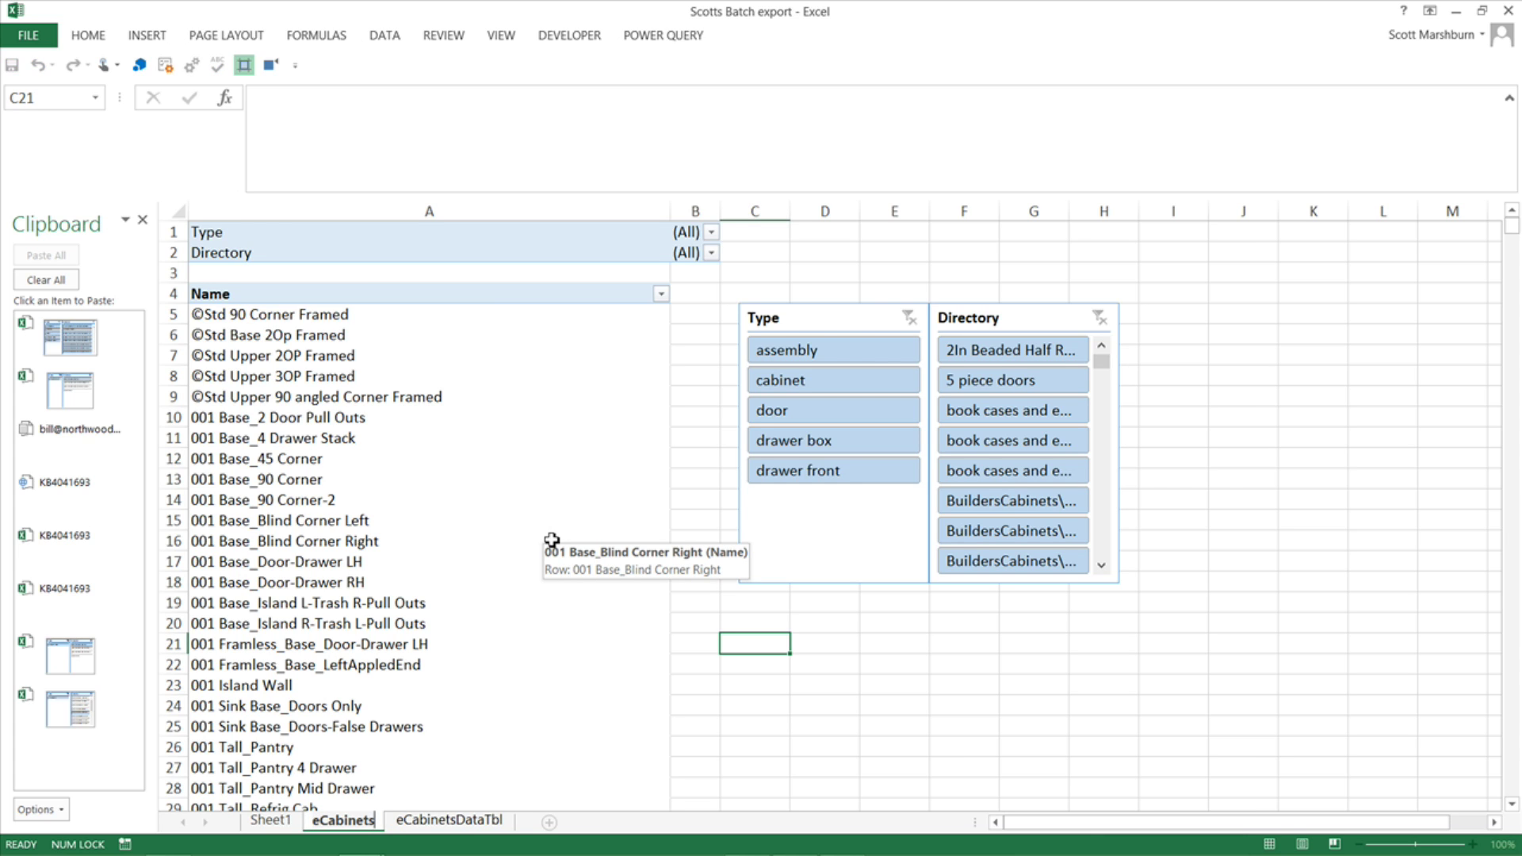
Rename the PivotTable's worksheet as eCabinetsPT.
{"action": "type", "text": "P"}
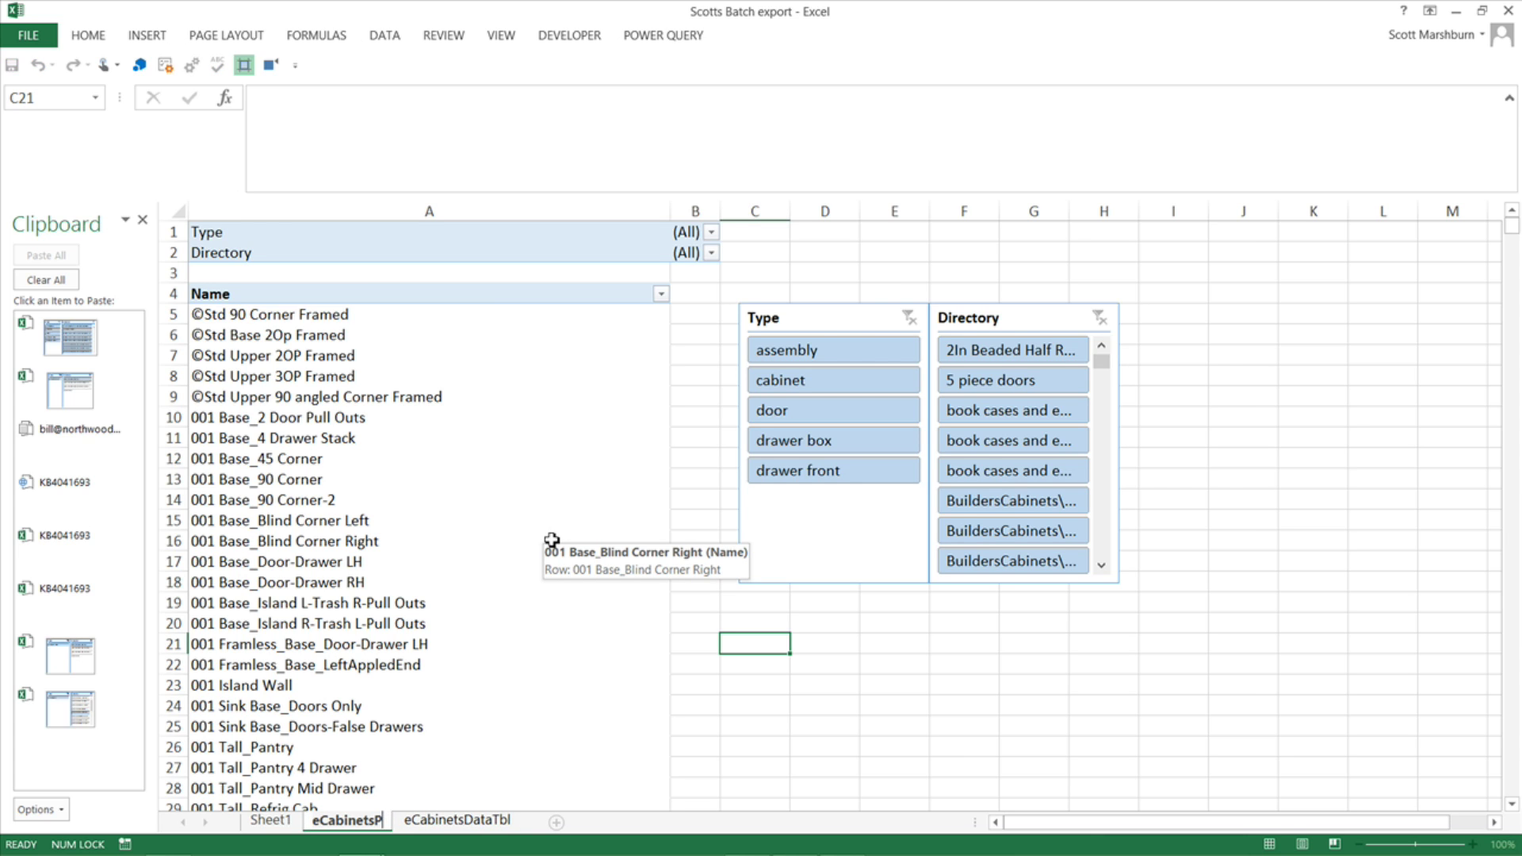
{"action": "type", "text": "T"}
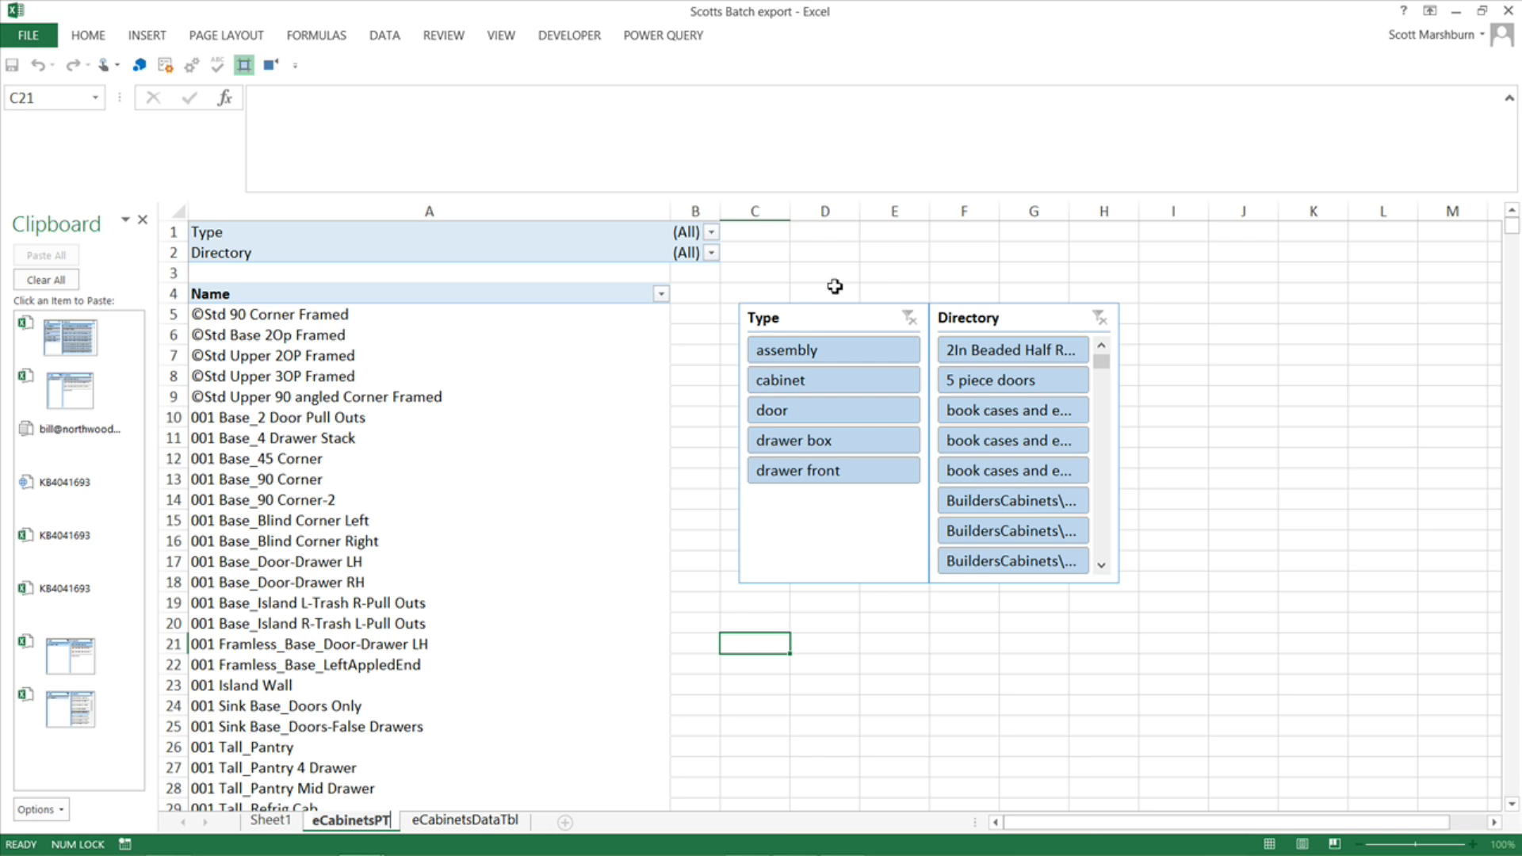
Cut the Type and Directory slicers together from the eCabinetsPT sheet.
{"action": "left_click", "coordinate": [785, 318]}
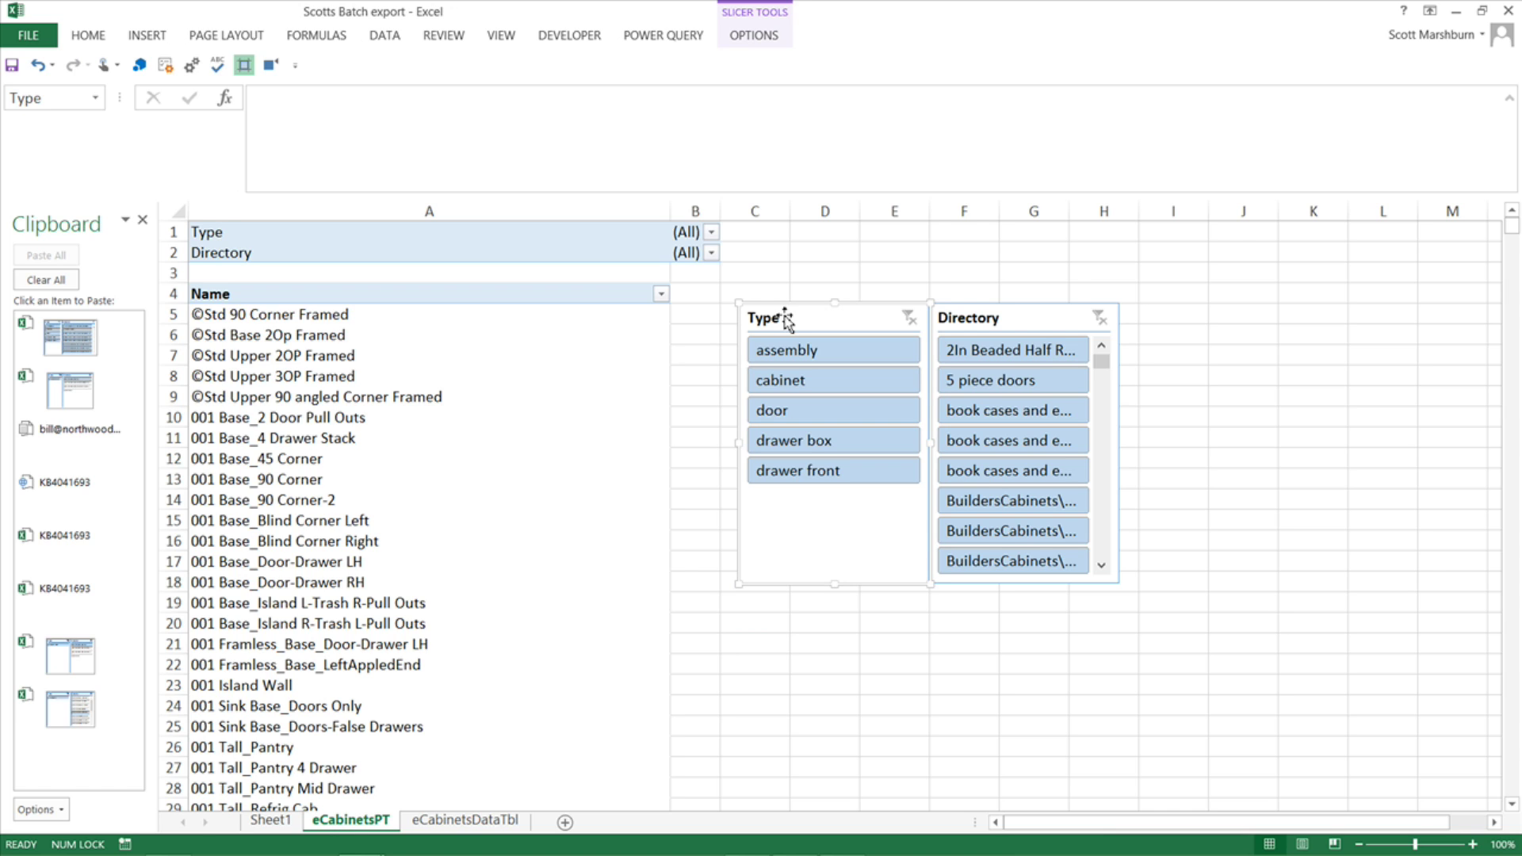
{"action": "left_click", "coordinate": [983, 321], "text": "ctrl"}
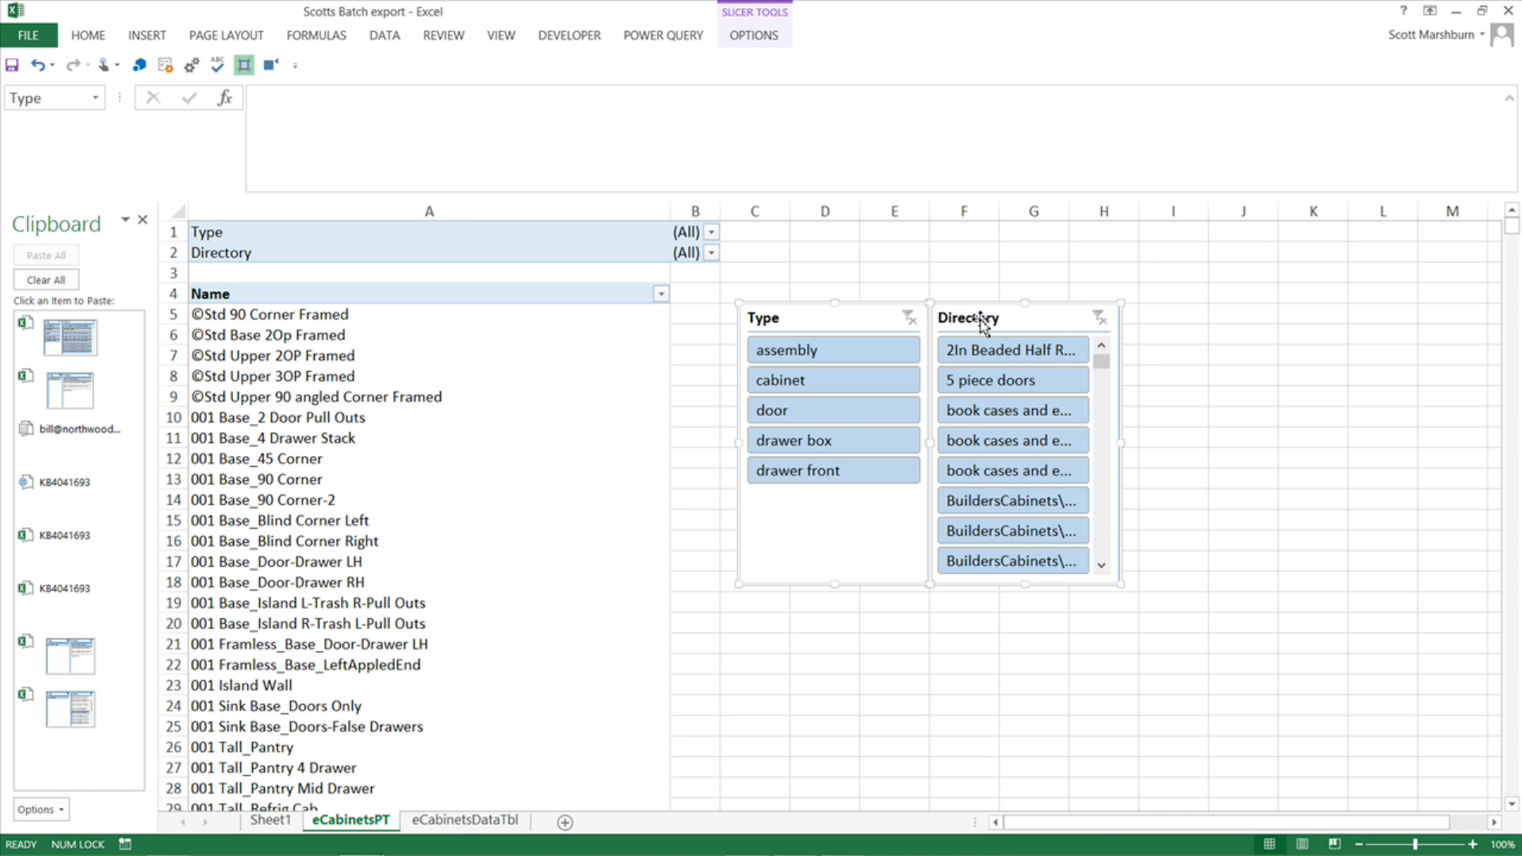
{"action": "right_click", "coordinate": [983, 322]}
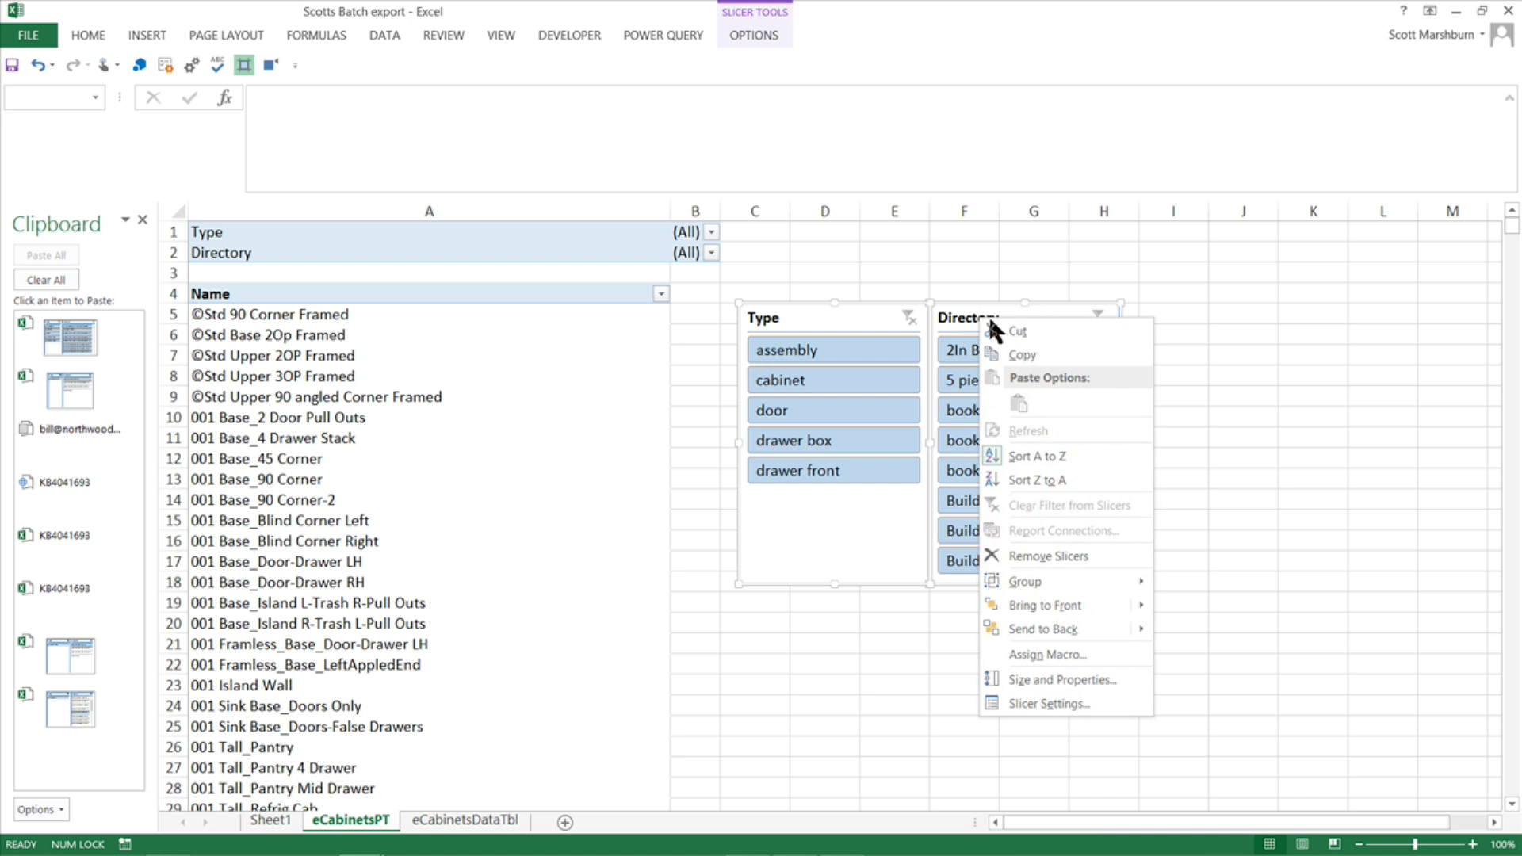
{"action": "left_click", "coordinate": [1020, 337]}
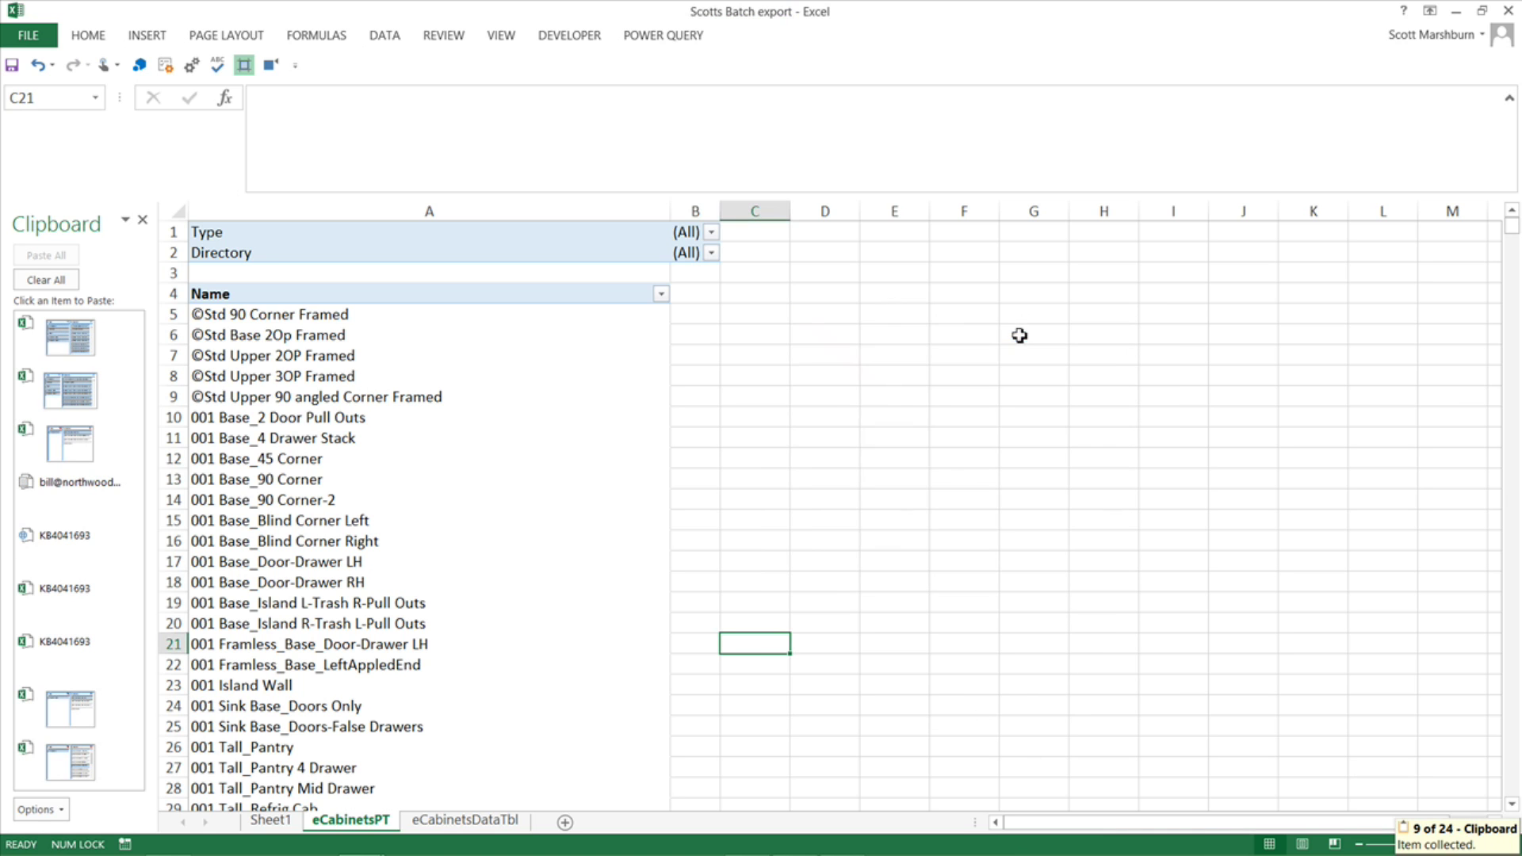
Paste the two cut slicers at cell N2 of Sheet1, keeping the source formatting.
{"action": "left_click", "coordinate": [271, 820]}
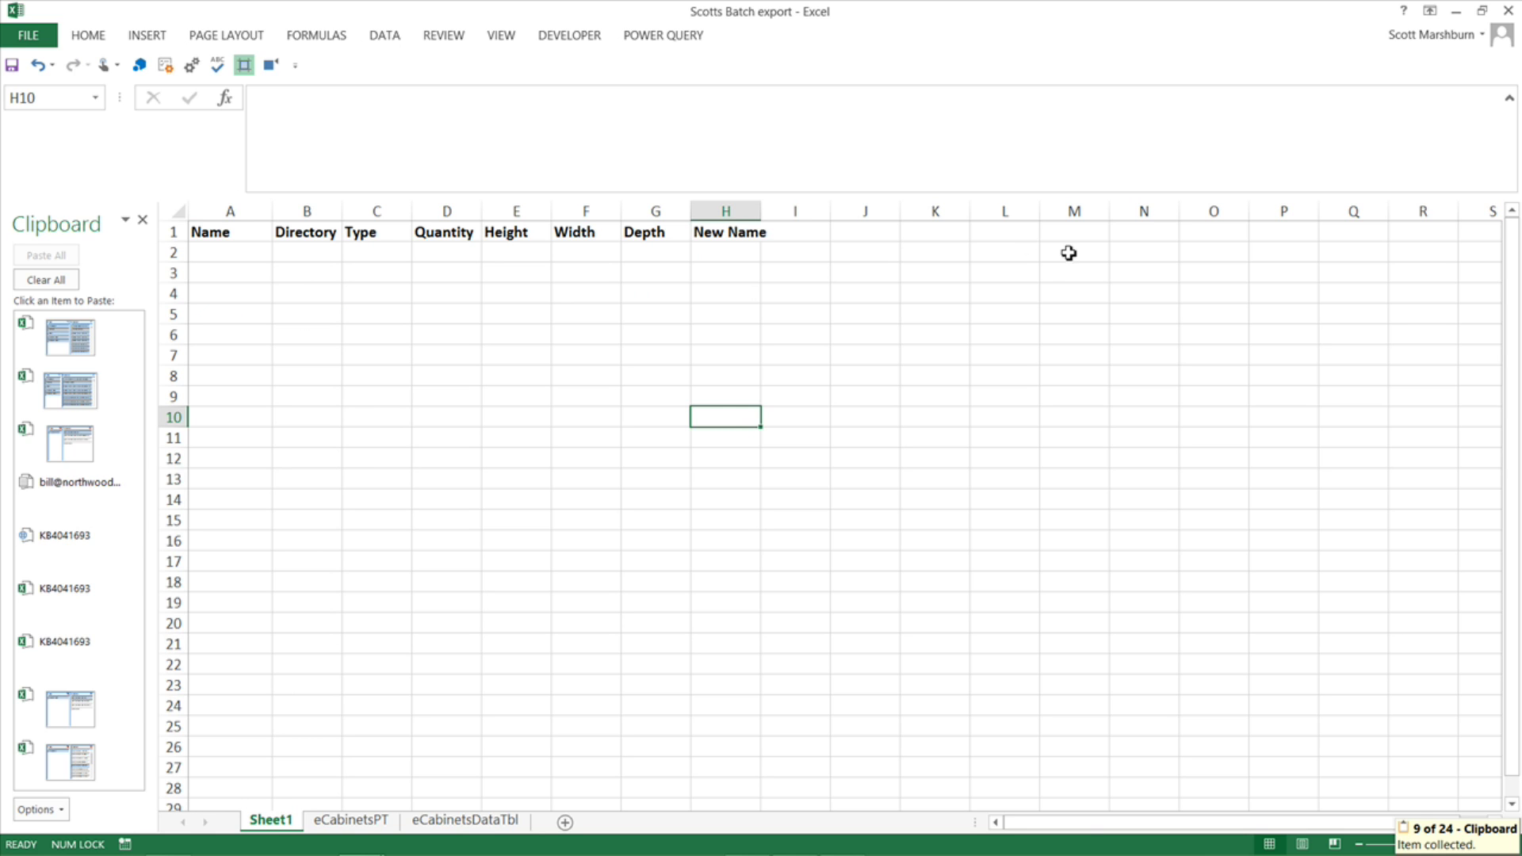
{"action": "left_click", "coordinate": [1124, 252]}
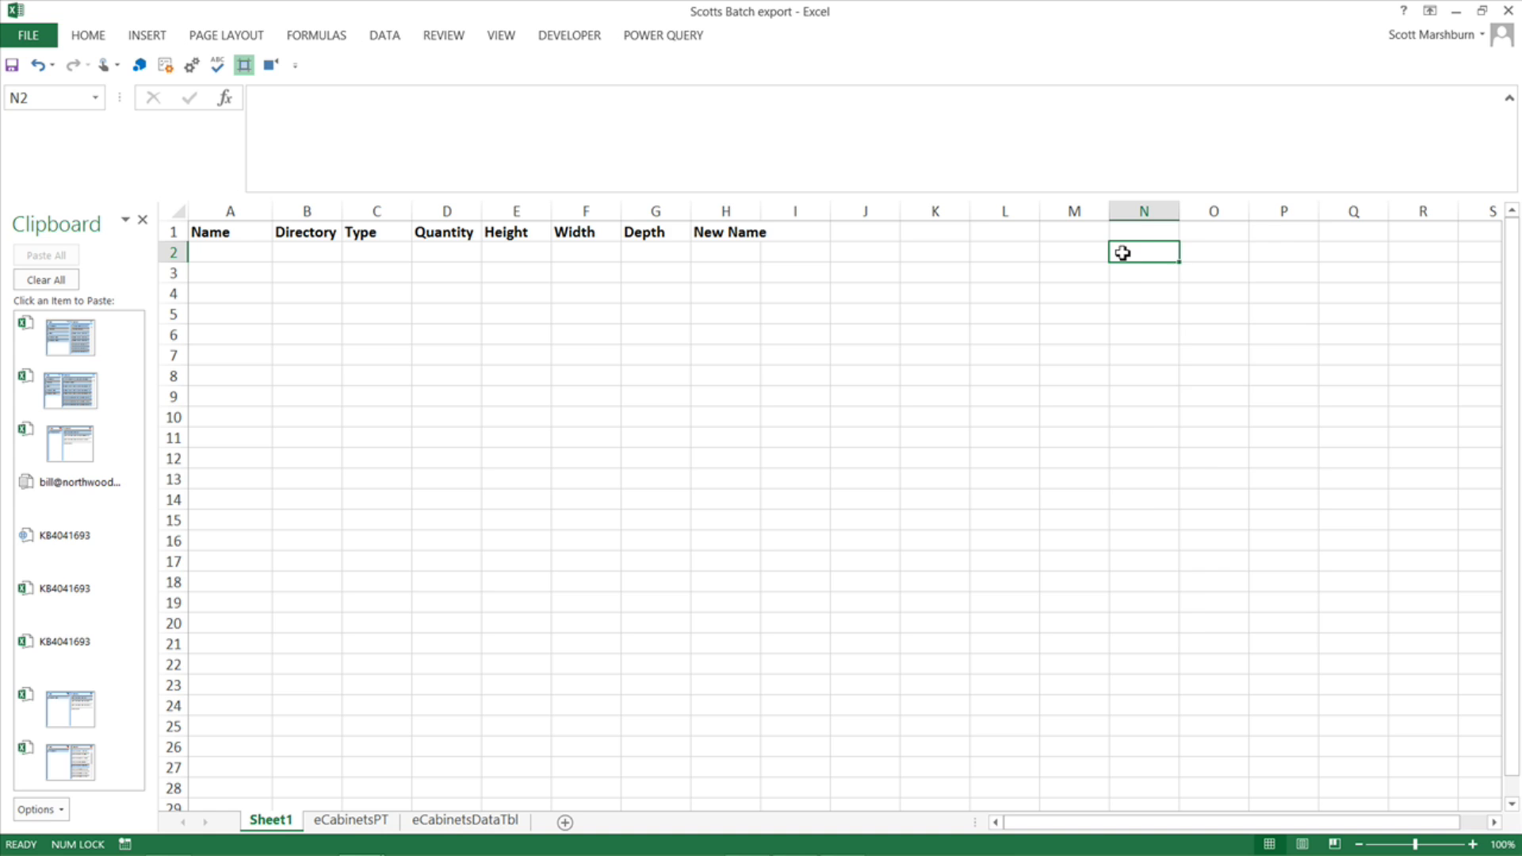
{"action": "right_click", "coordinate": [1125, 252]}
{"action": "left_click", "coordinate": [1153, 338]}
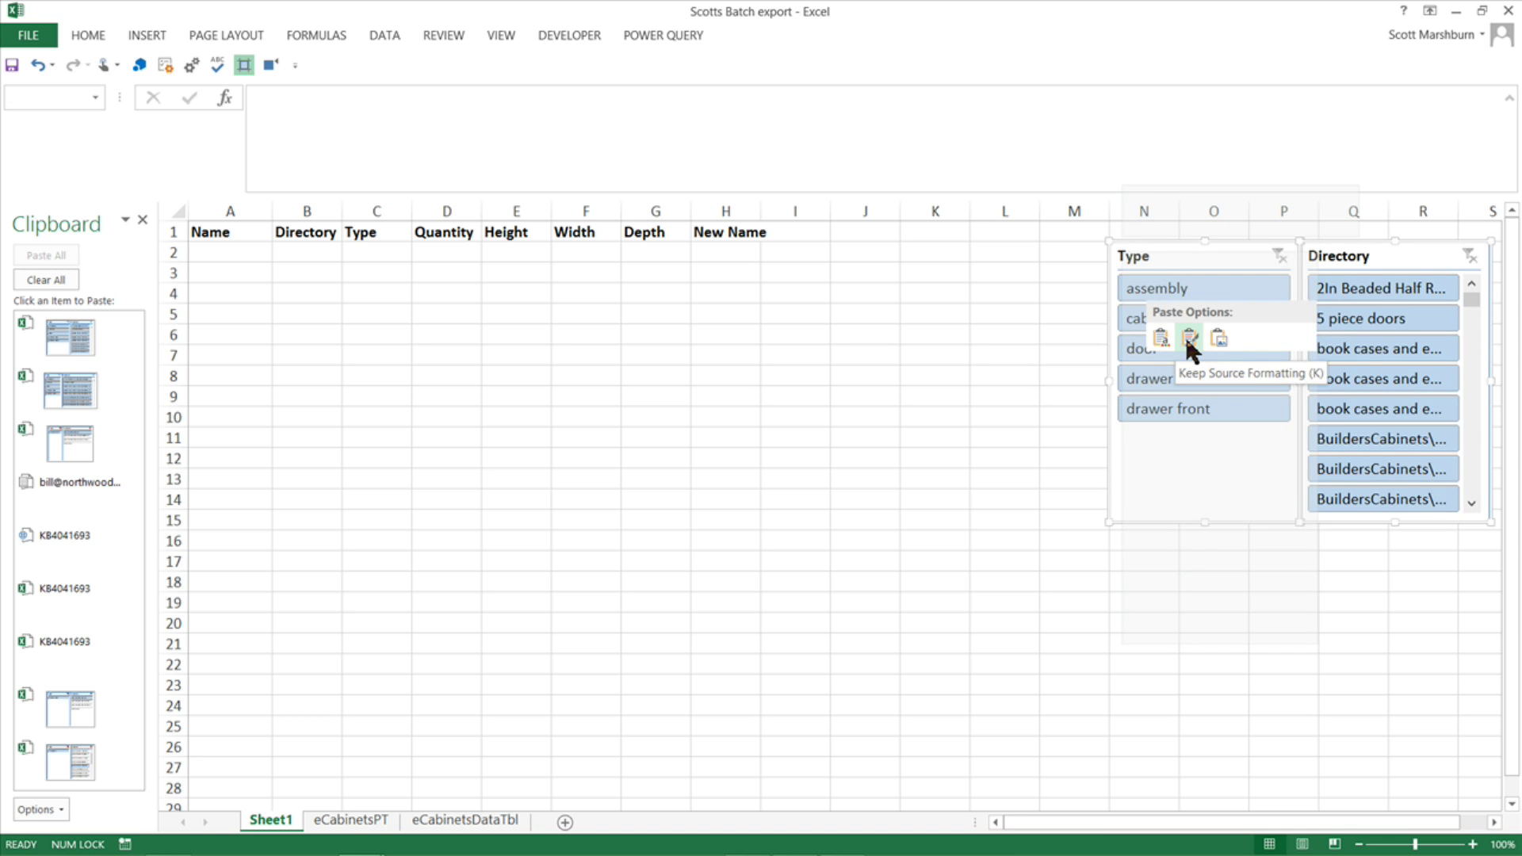
{"action": "left_click", "coordinate": [1188, 339]}
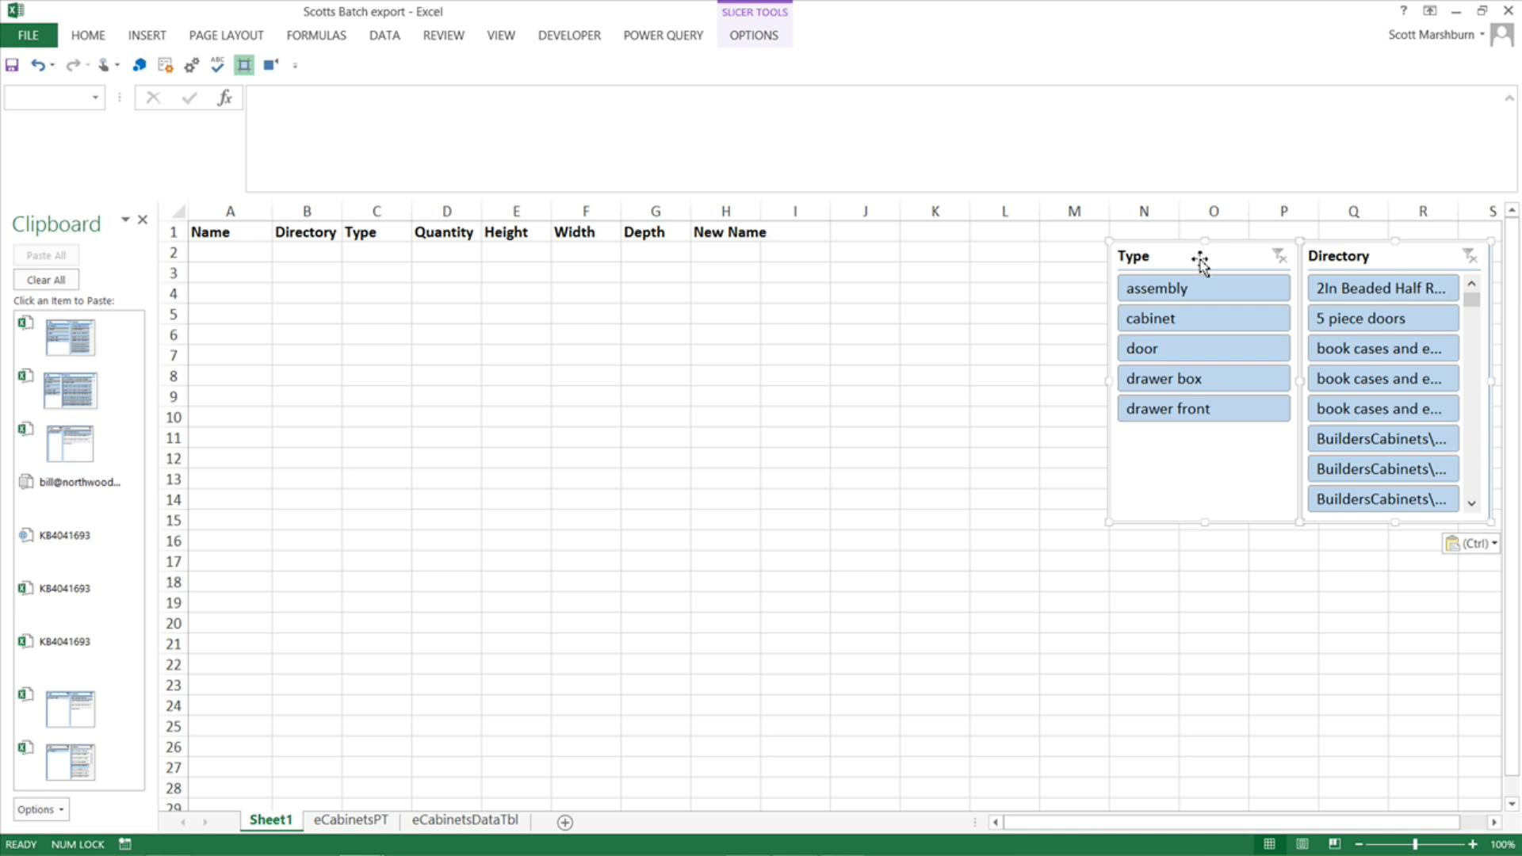
Move both slicers on Sheet1 together to start at column M, then select only the Type slicer.
{"action": "left_click_drag", "start_coordinate": [1200, 258], "coordinate": [1135, 255]}
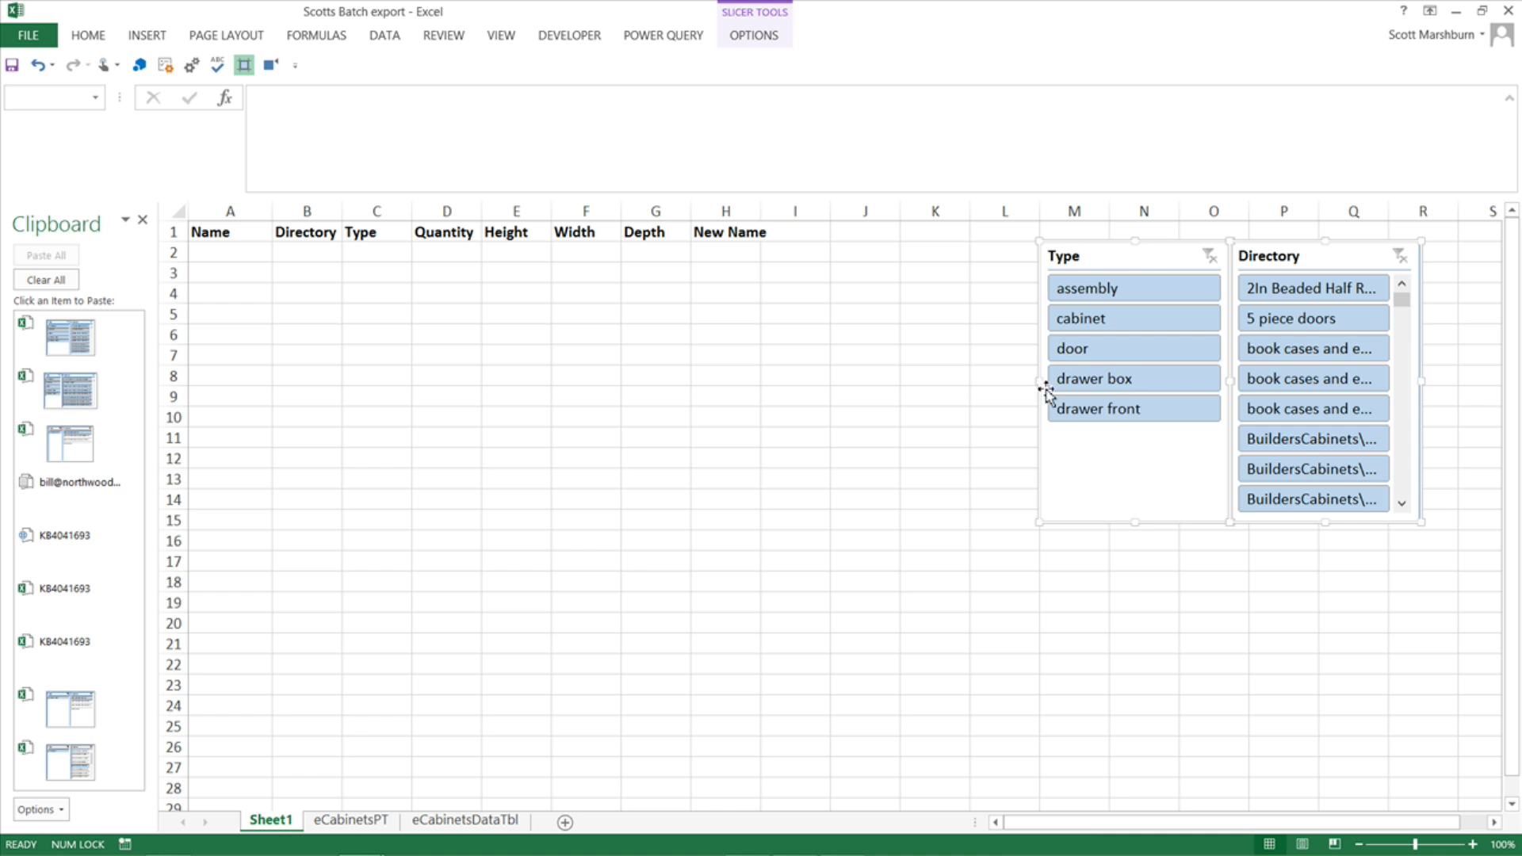
{"action": "left_click", "coordinate": [1366, 232]}
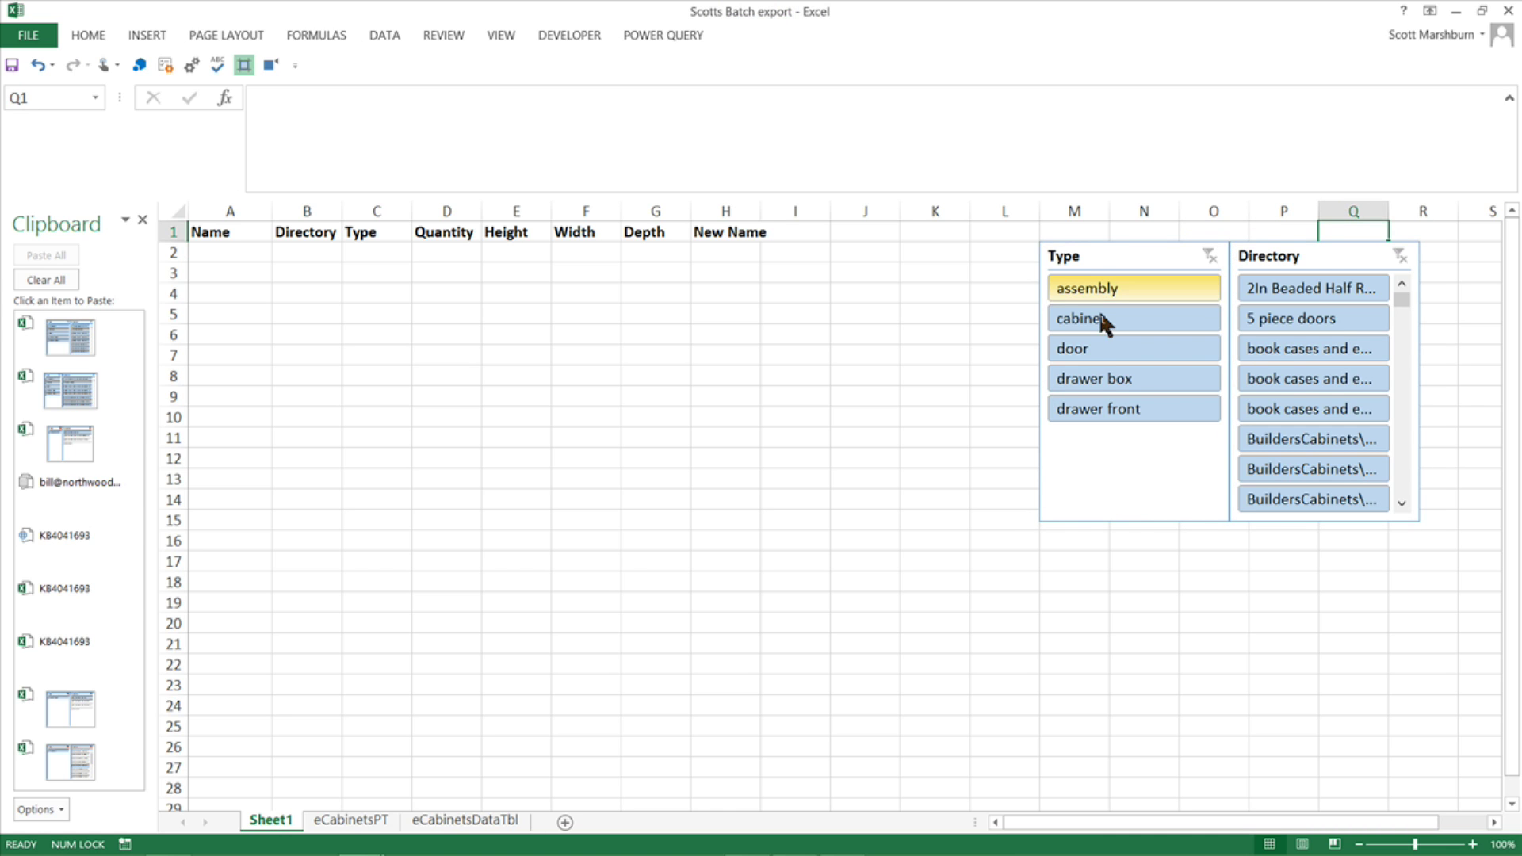
{"action": "left_click", "coordinate": [1102, 270]}
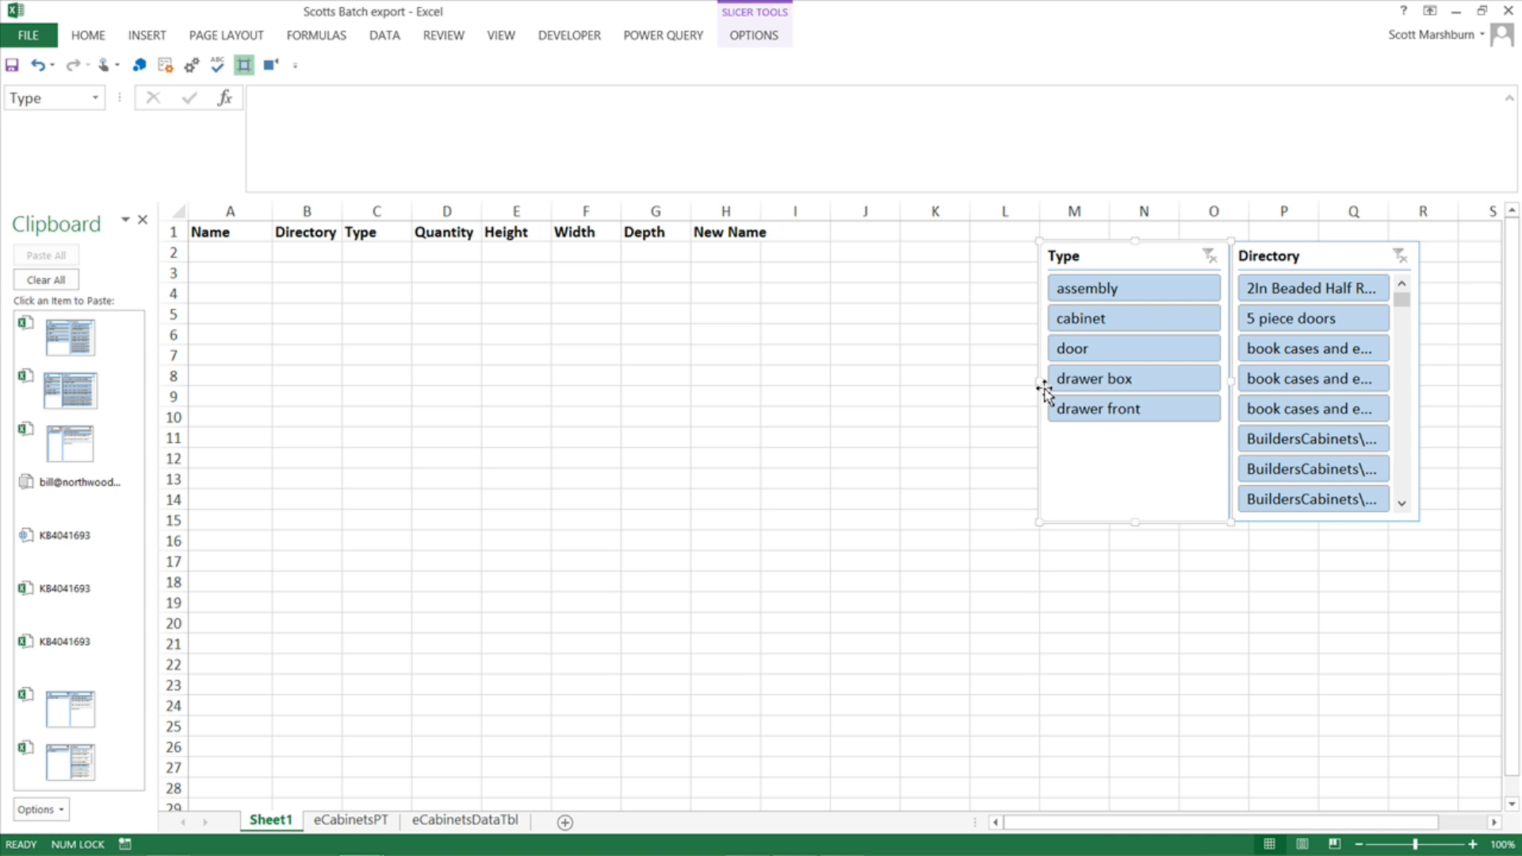
{"action": "left_click_drag", "start_coordinate": [1044, 384], "coordinate": [1064, 381]}
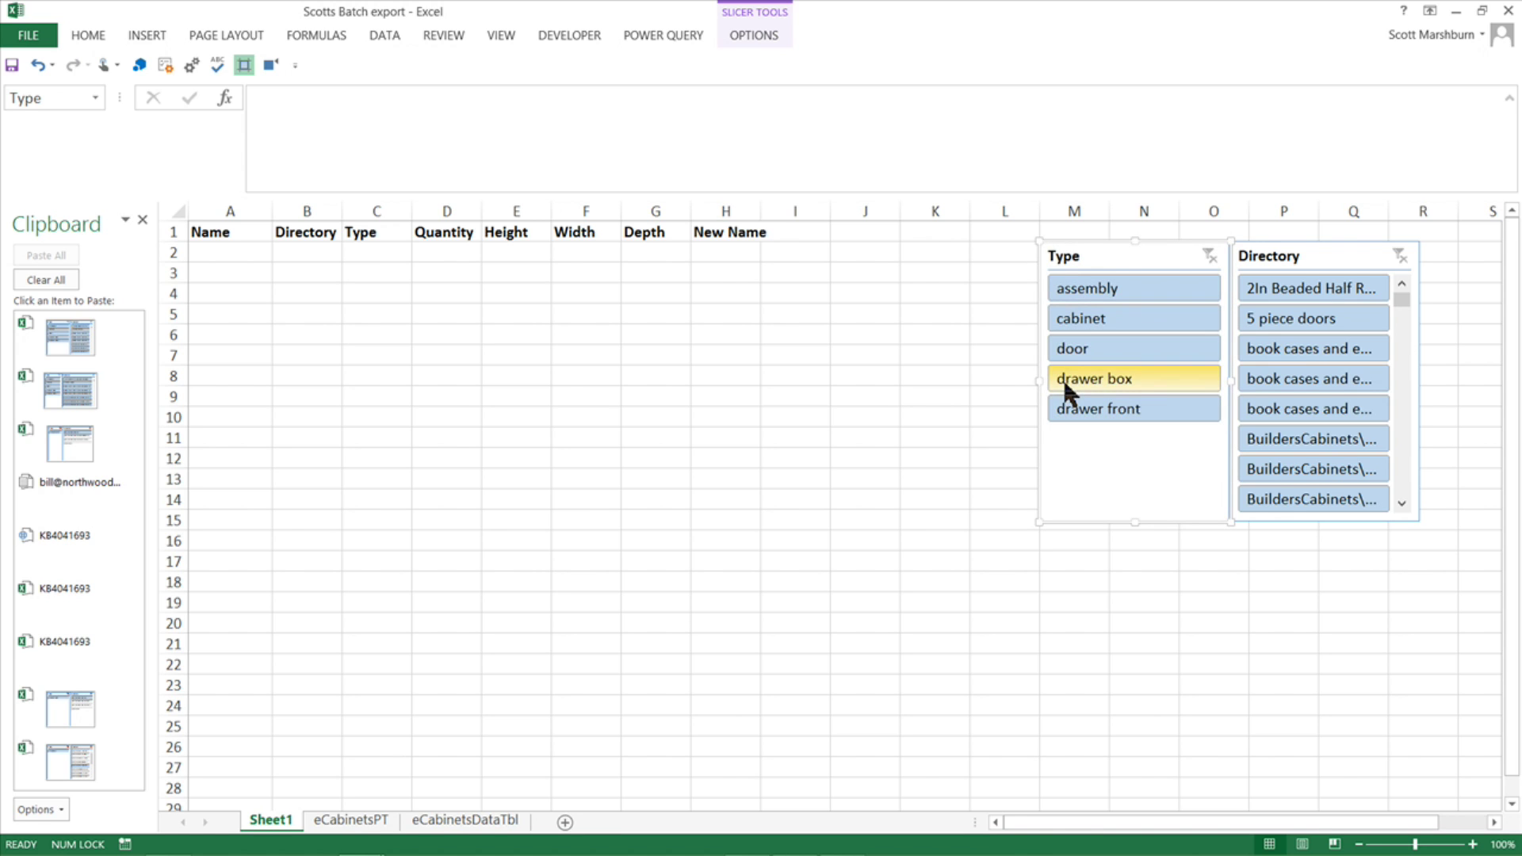
Resize the slicers on Sheet1, making Type narrower and Directory wider, and move Directory flush against the right edge of Type.
{"action": "left_click_drag", "start_coordinate": [1234, 382], "coordinate": [1163, 382]}
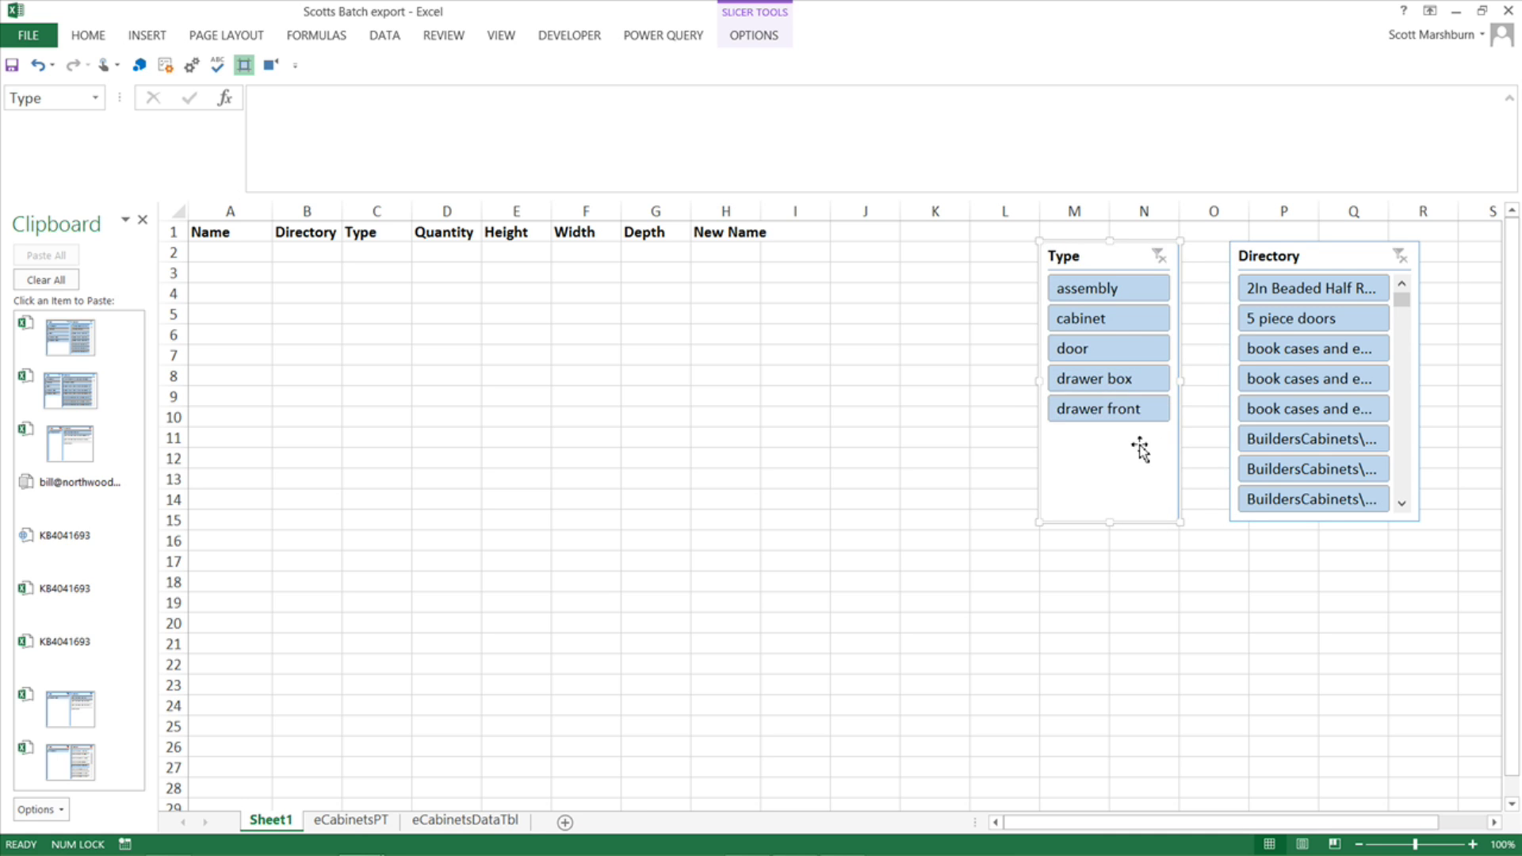
{"action": "left_click", "coordinate": [1269, 257]}
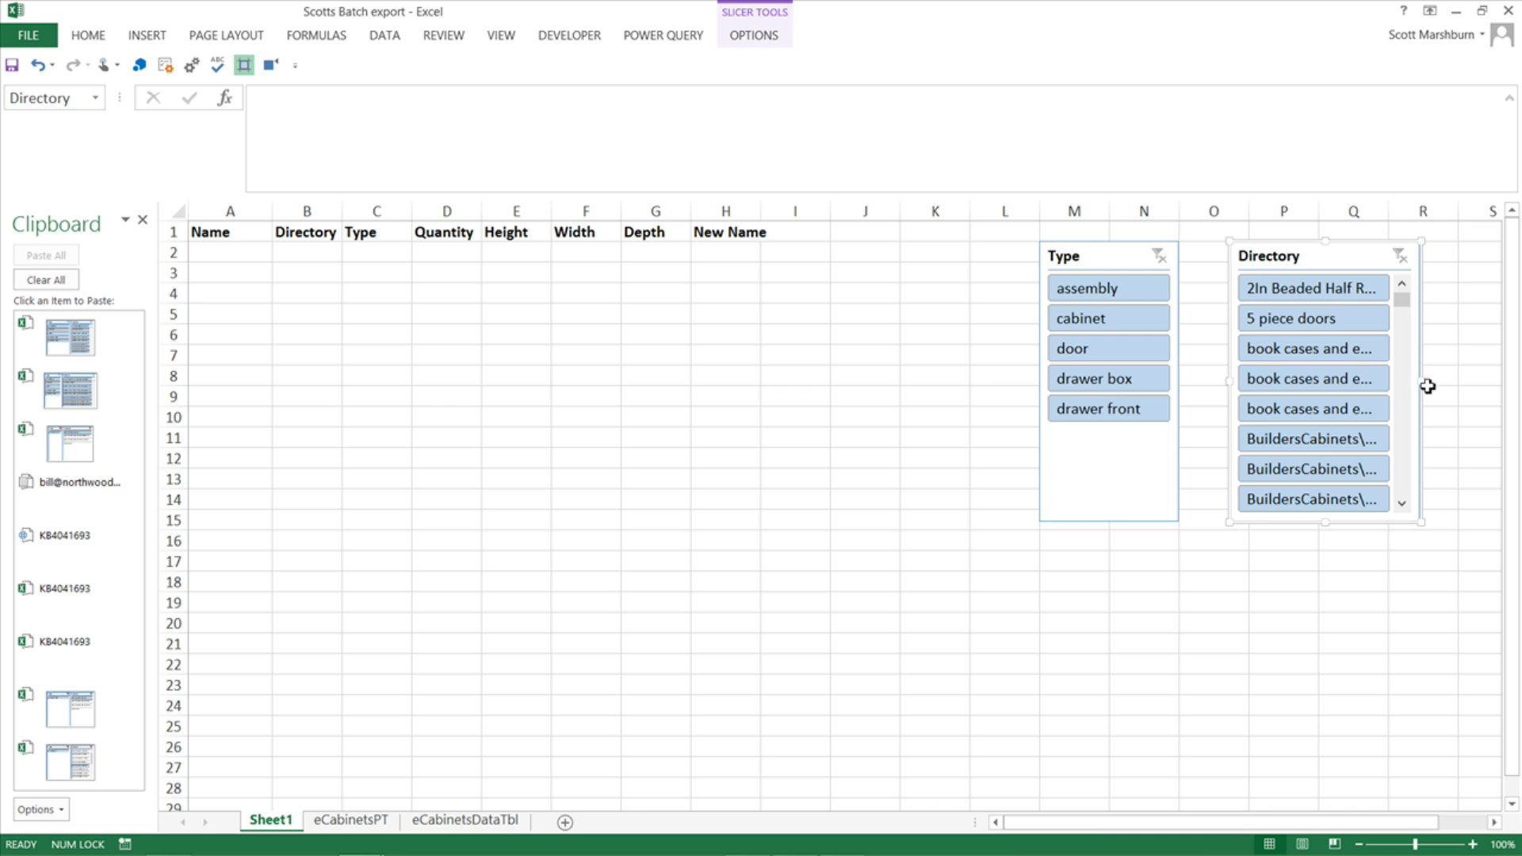
{"action": "left_click_drag", "start_coordinate": [1424, 384], "coordinate": [1436, 384]}
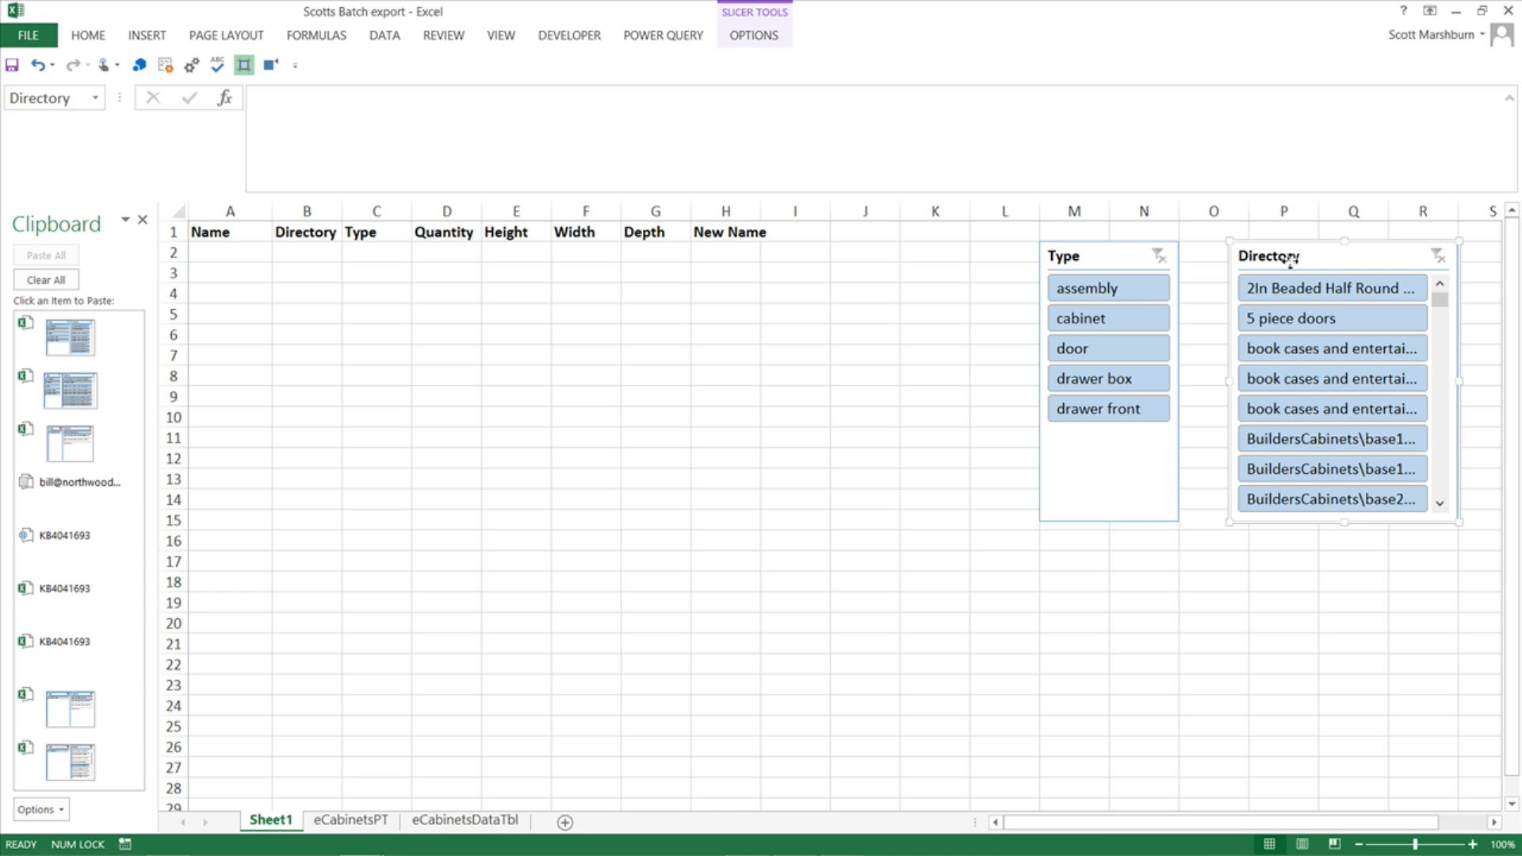
{"action": "left_click_drag", "start_coordinate": [1291, 258], "coordinate": [1244, 259]}
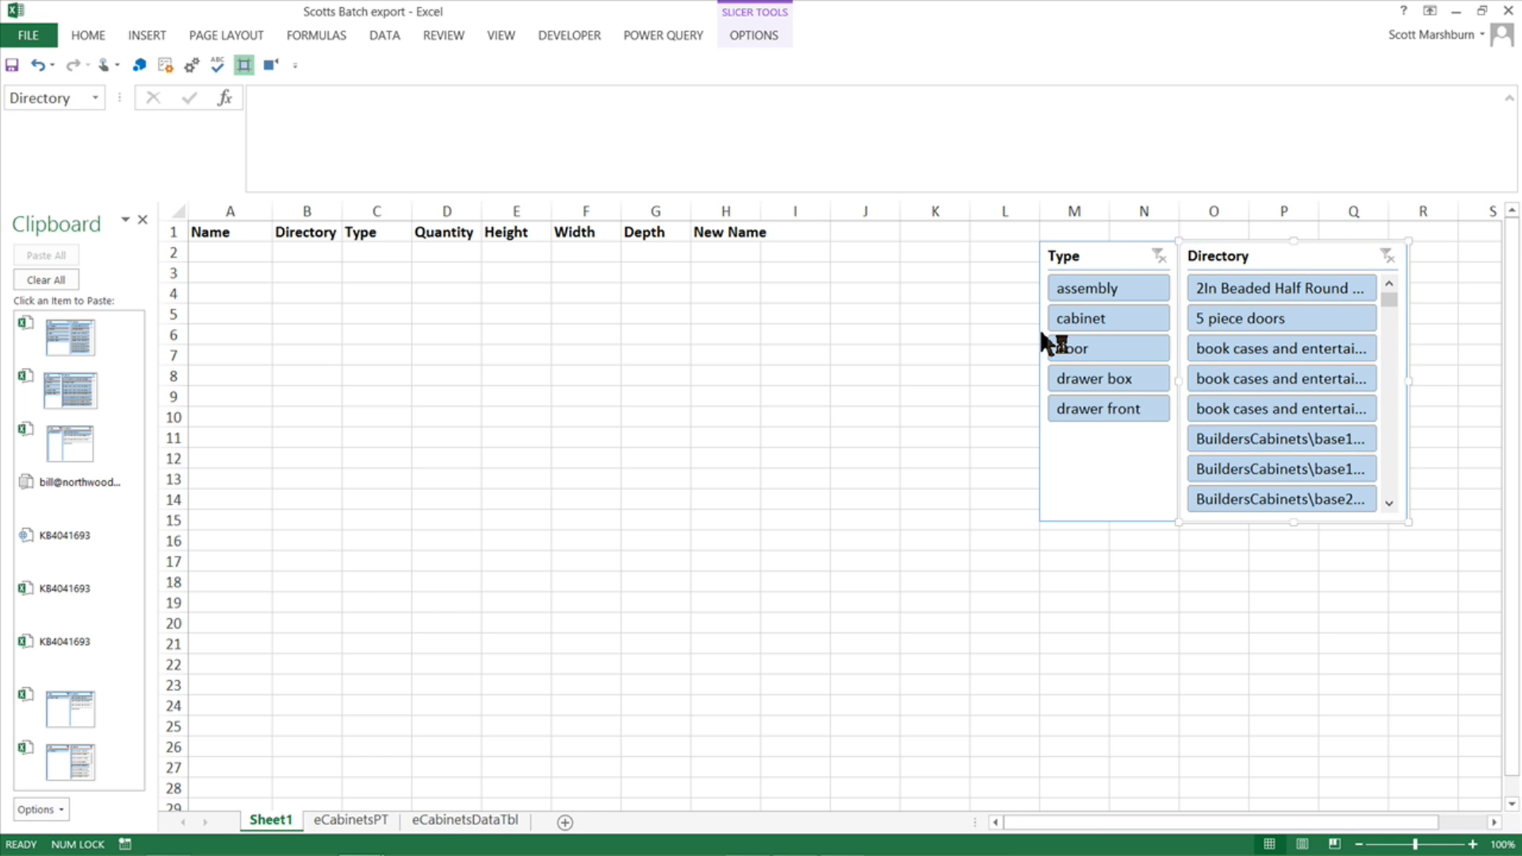
Group the Type and Directory slicers and shift the group slightly left so it starts within column L, leaving it deselected.
{"action": "left_click", "coordinate": [1098, 258], "text": "ctrl"}
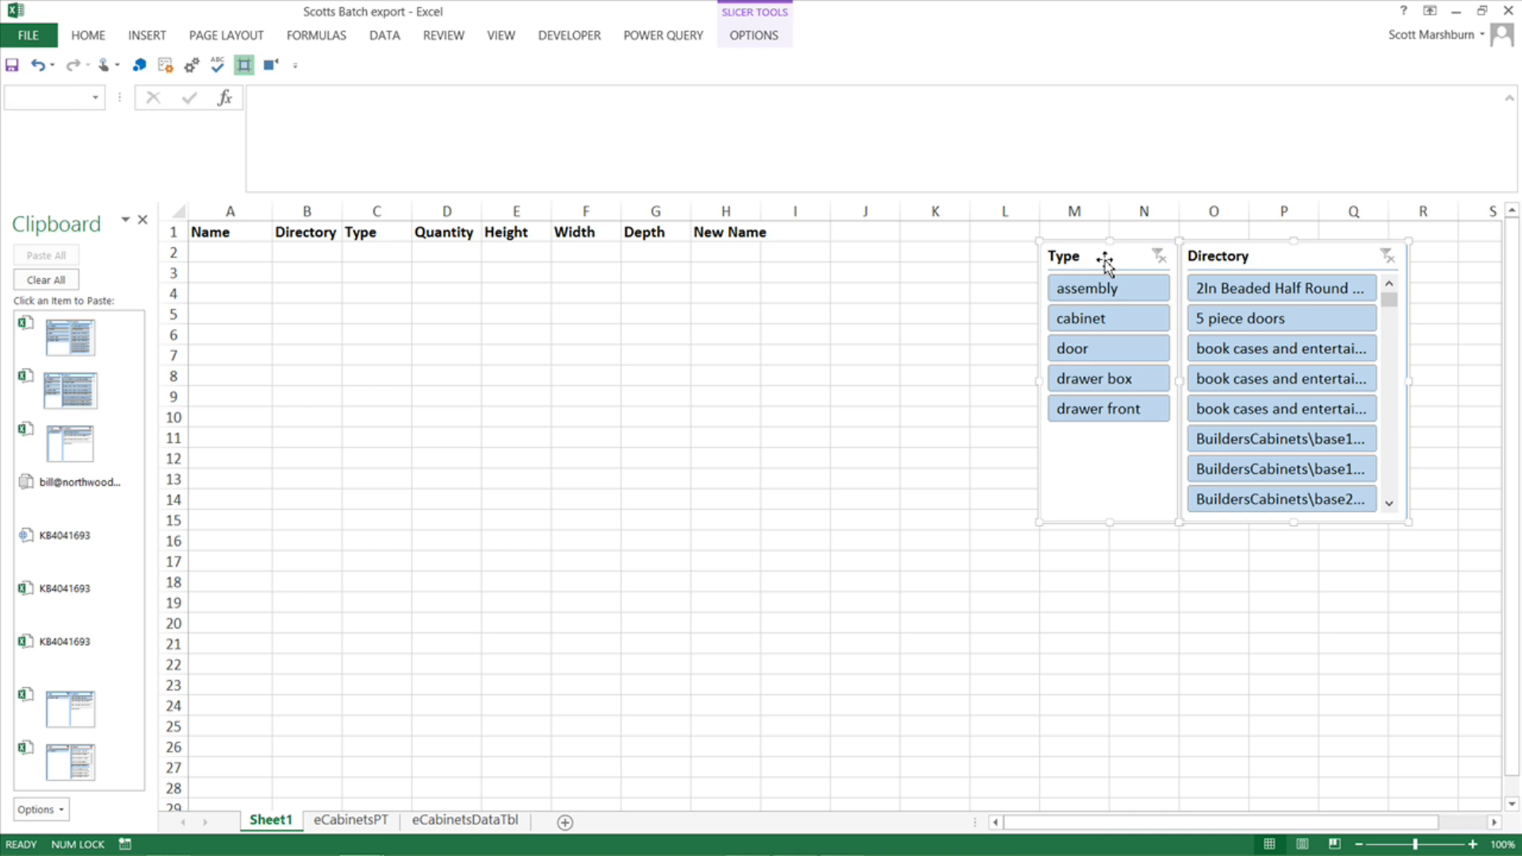
{"action": "right_click", "coordinate": [1108, 260]}
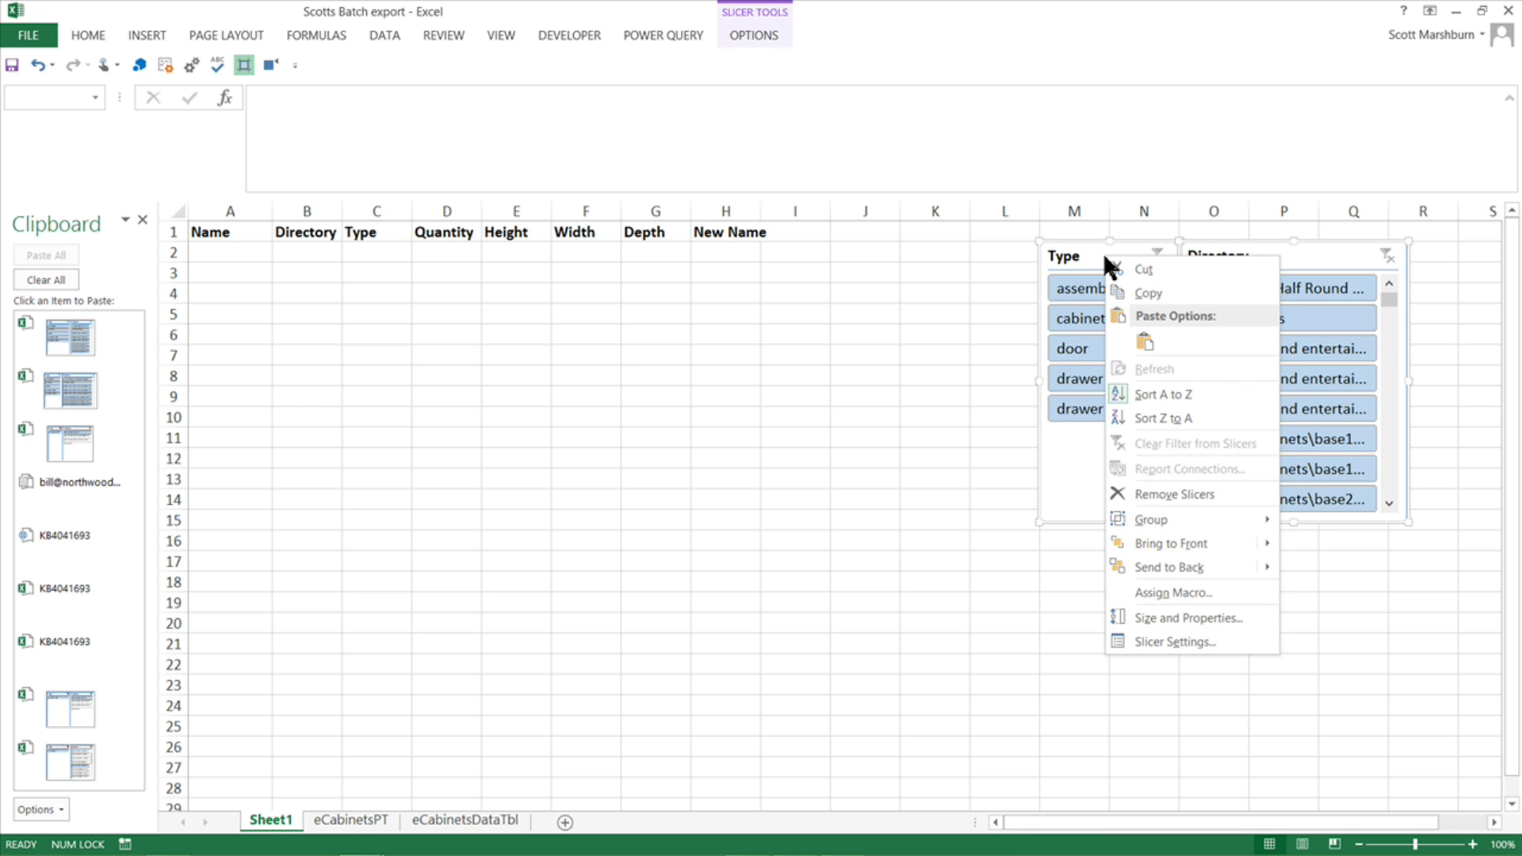
{"action": "mouse_move", "coordinate": [1154, 521]}
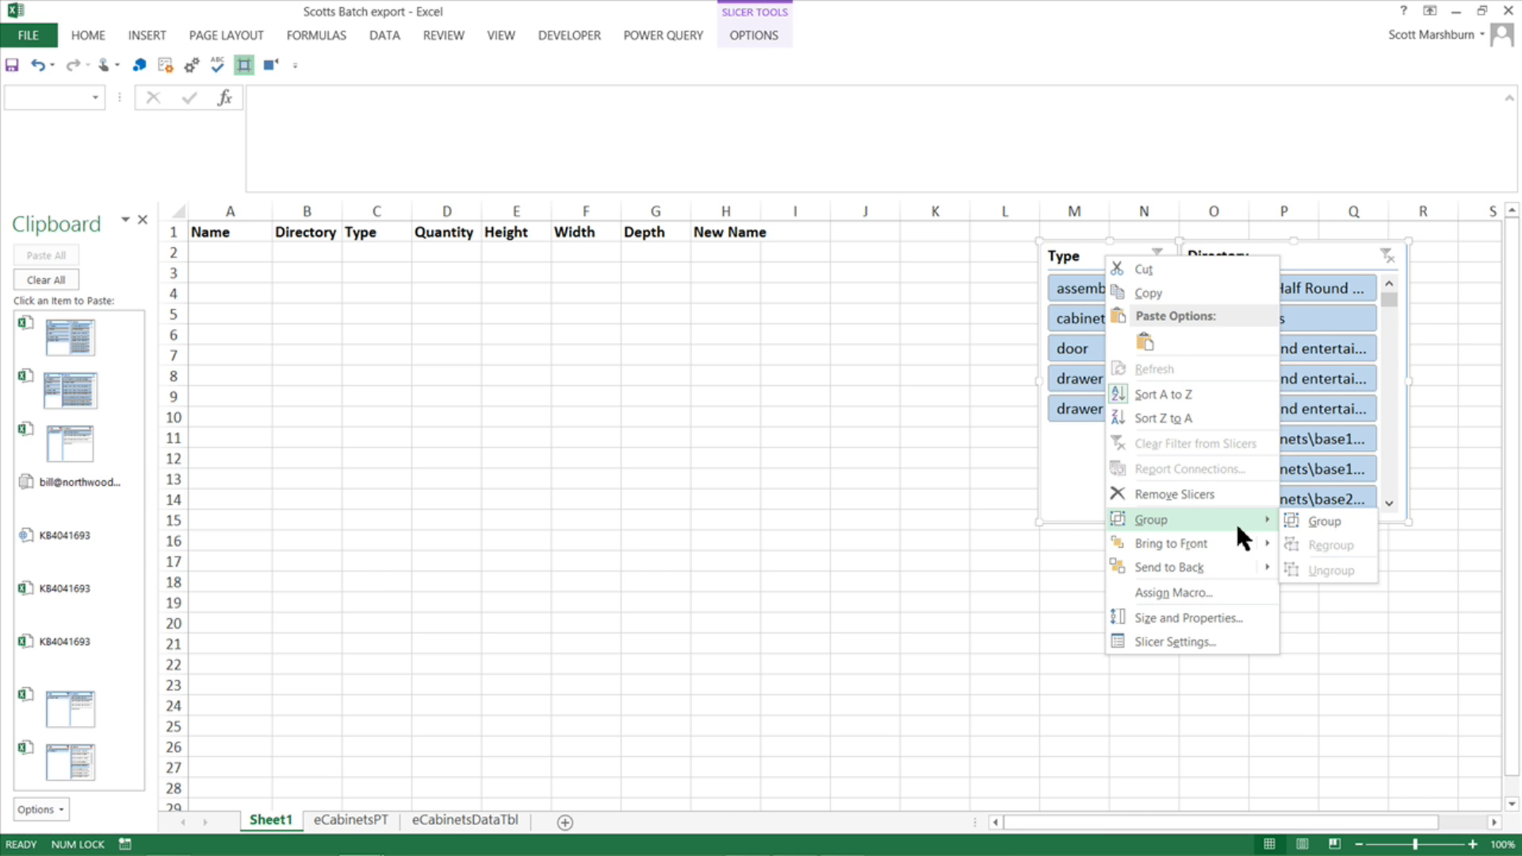
{"action": "left_click", "coordinate": [1320, 520]}
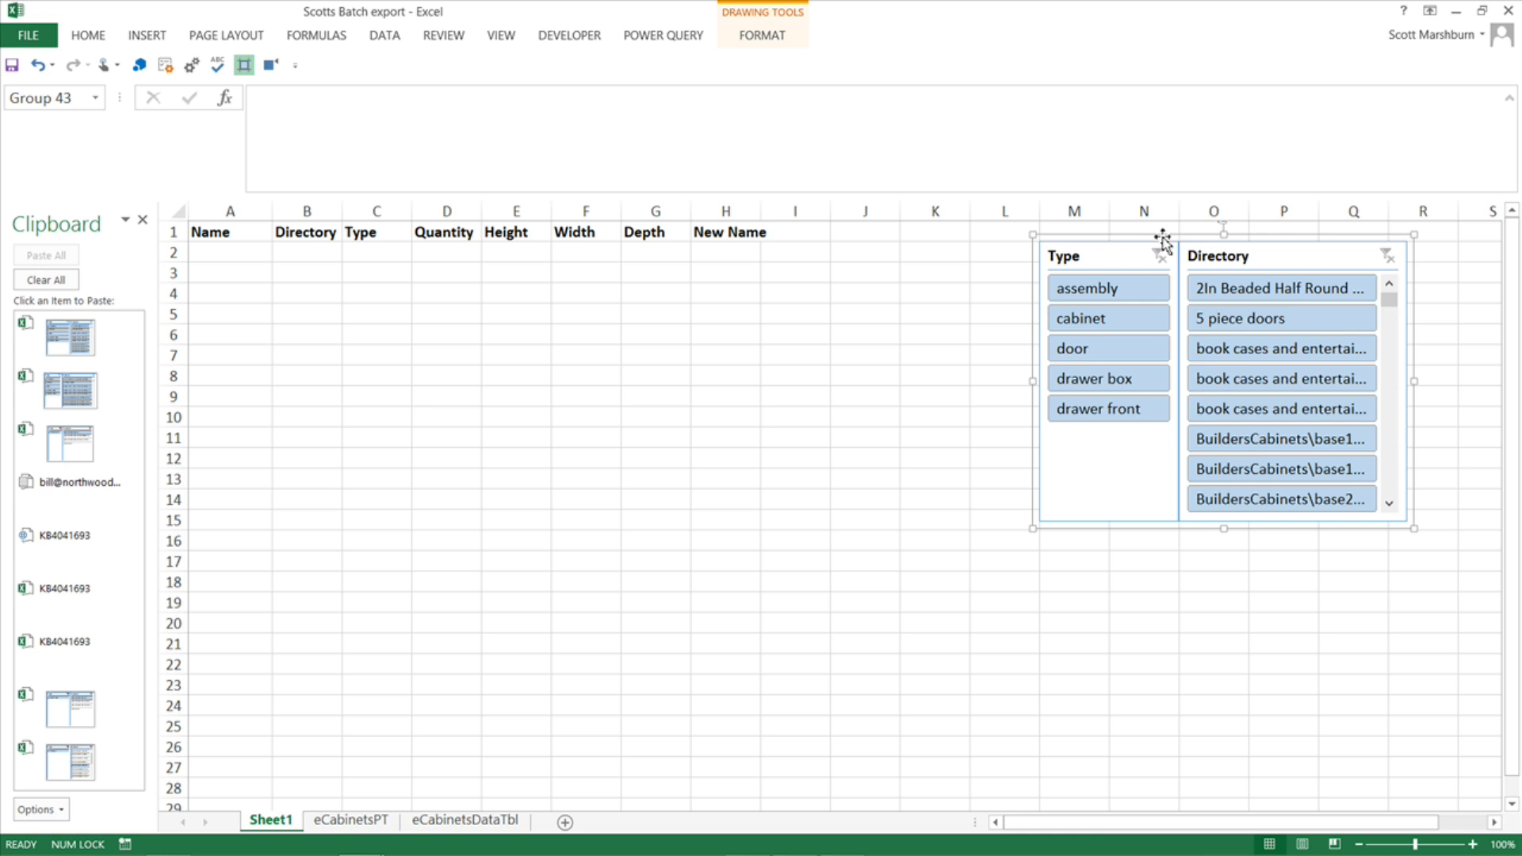
{"action": "mouse_move", "coordinate": [1153, 240]}
{"action": "left_mouse_down"}
{"action": "mouse_move", "coordinate": [1094, 293]}
{"action": "mouse_move", "coordinate": [1111, 248]}
{"action": "mouse_move", "coordinate": [1098, 251]}
{"action": "mouse_move", "coordinate": [1145, 245]}
{"action": "left_mouse_up"}
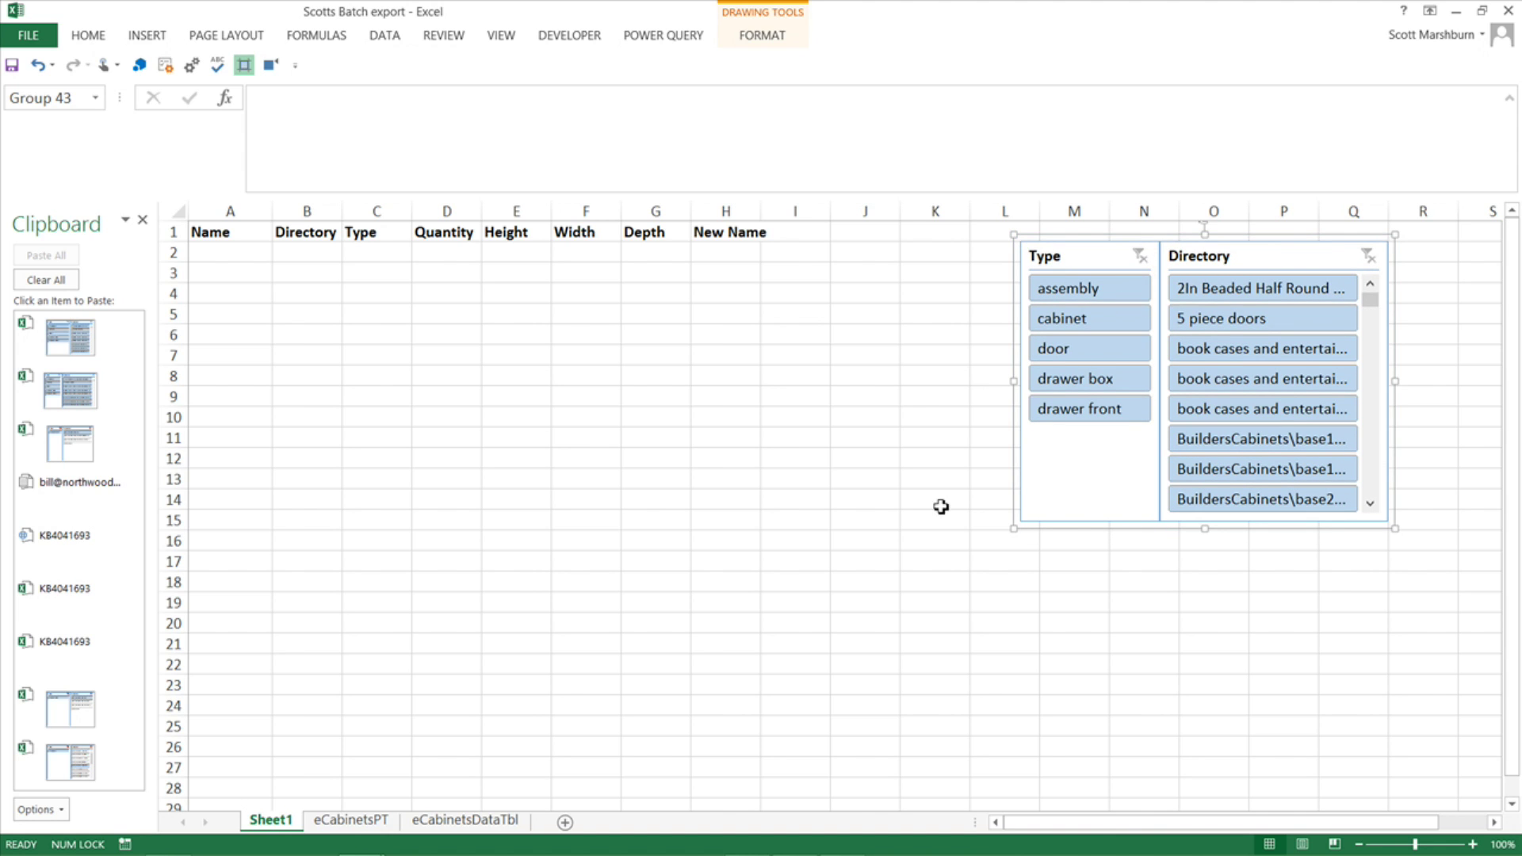
{"action": "left_click", "coordinate": [865, 506]}
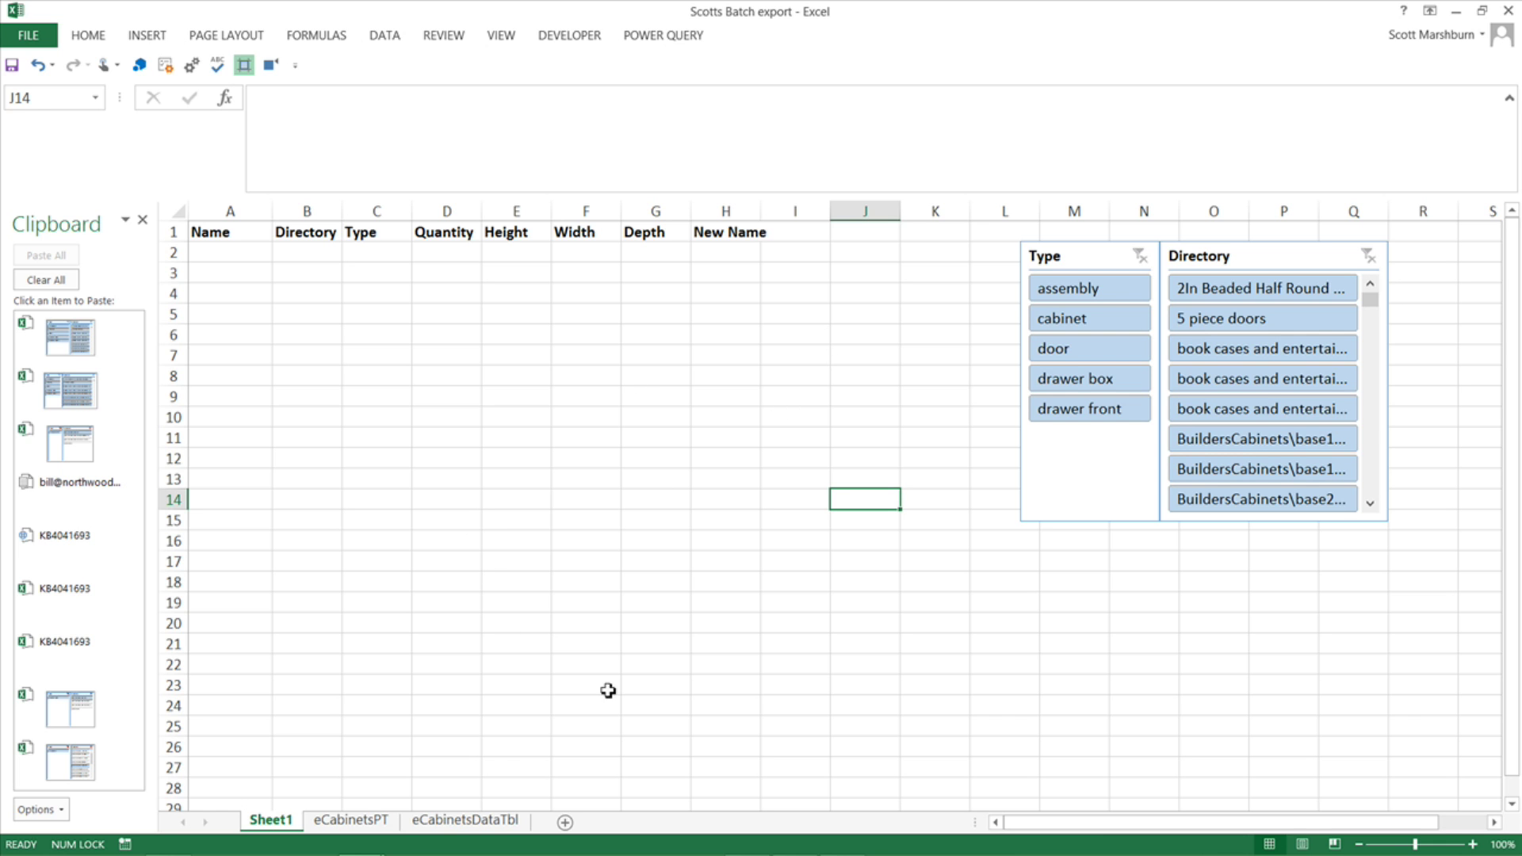
Review the PivotTable's name list on the eCabinetsPT sheet and return to Sheet1.
{"action": "left_click", "coordinate": [351, 823]}
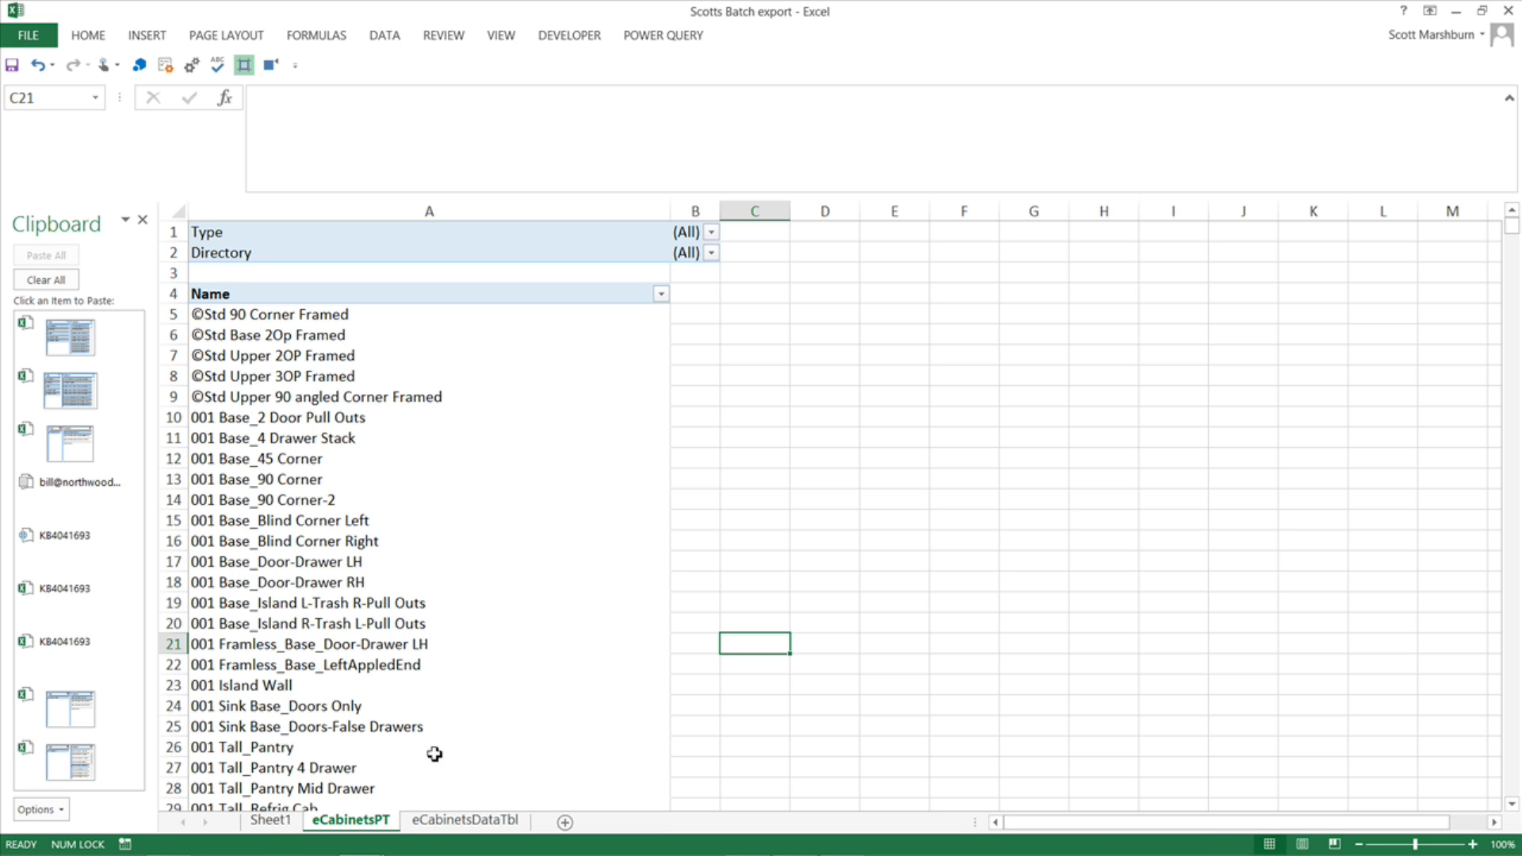
{"action": "left_click", "coordinate": [275, 820]}
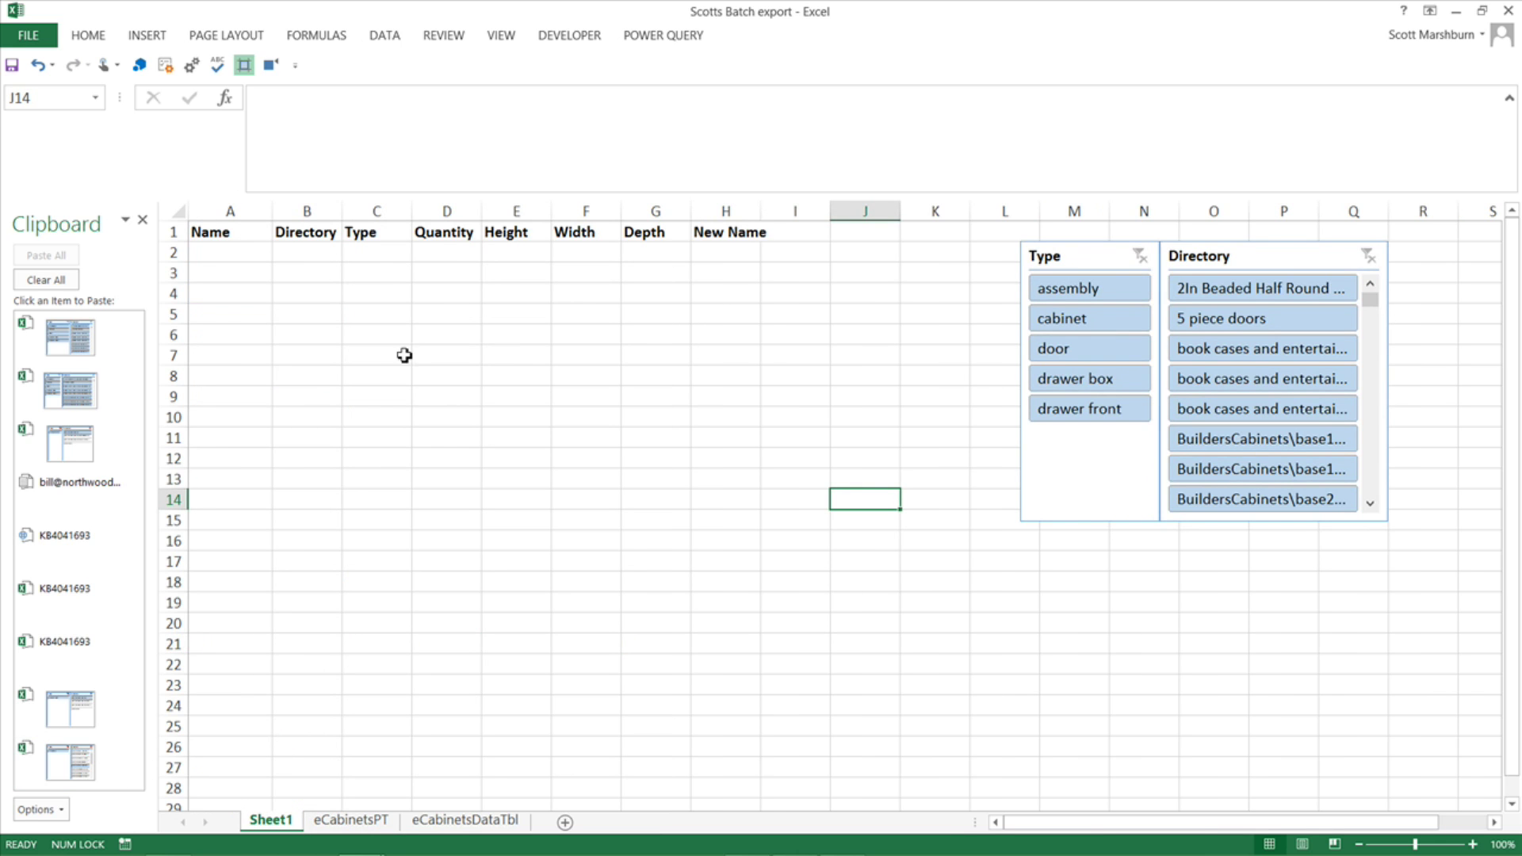